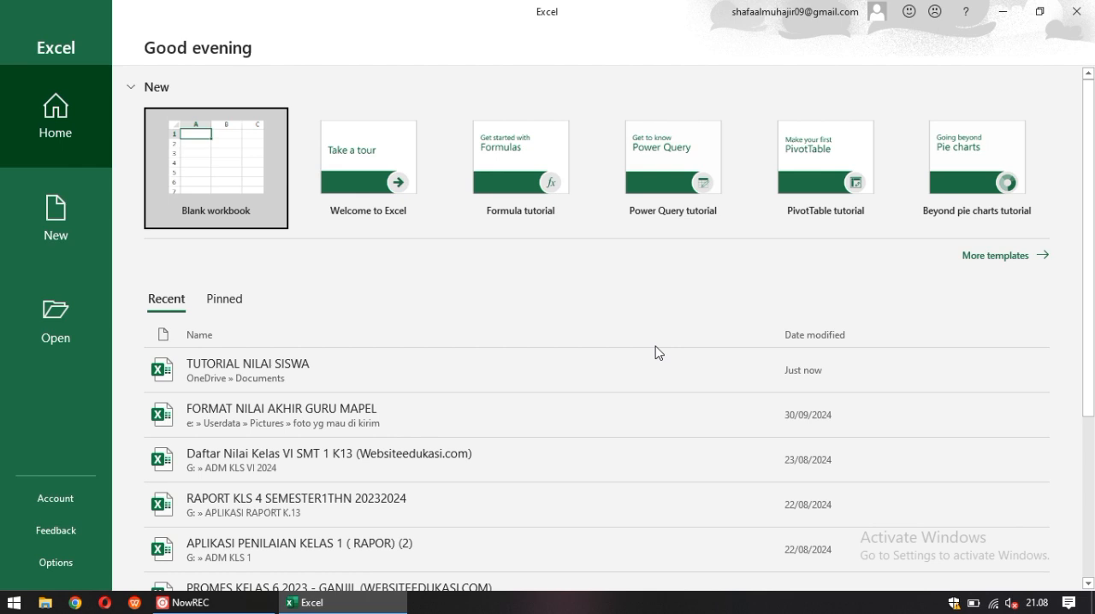
Create a new blank workbook
click(187, 191)
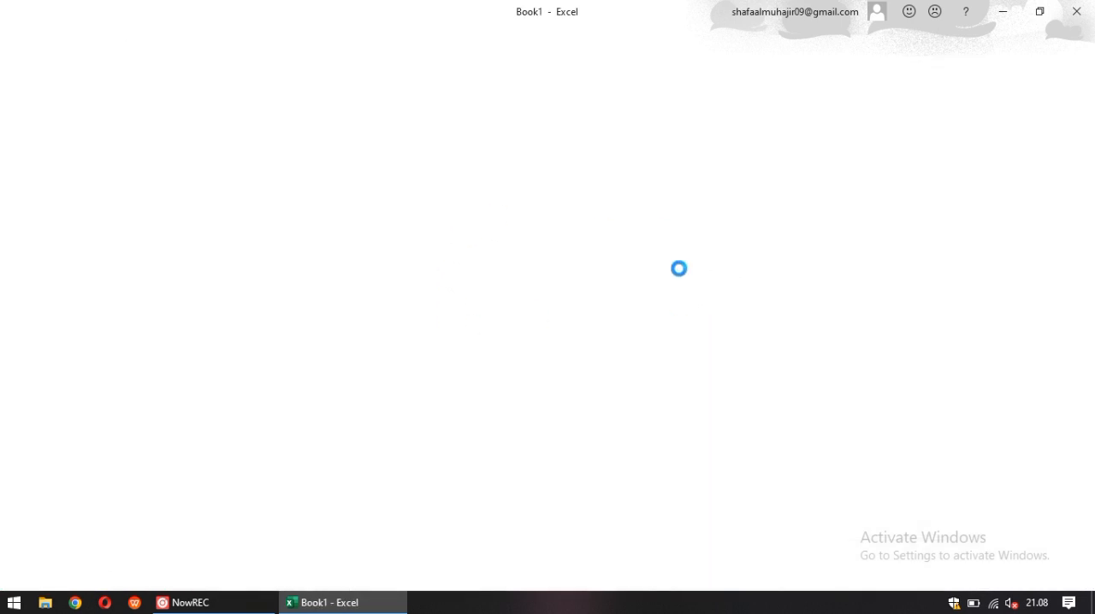
key(Right)
key(Right)
key(Right)
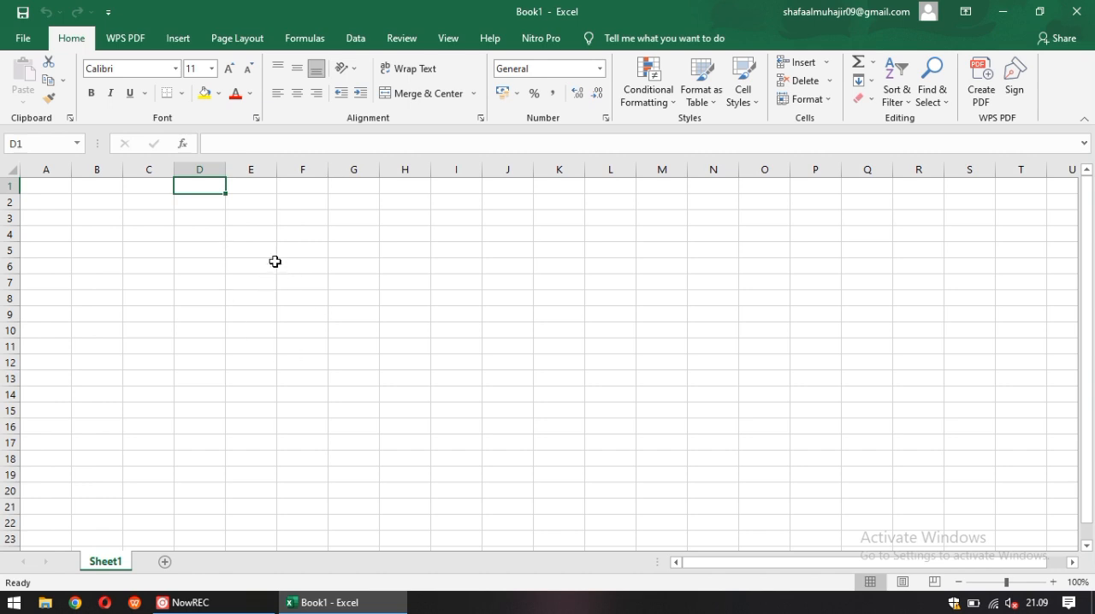
Format cells C1:E1 in Times New Roman and merge and center them
drag(144, 187, 279, 187)
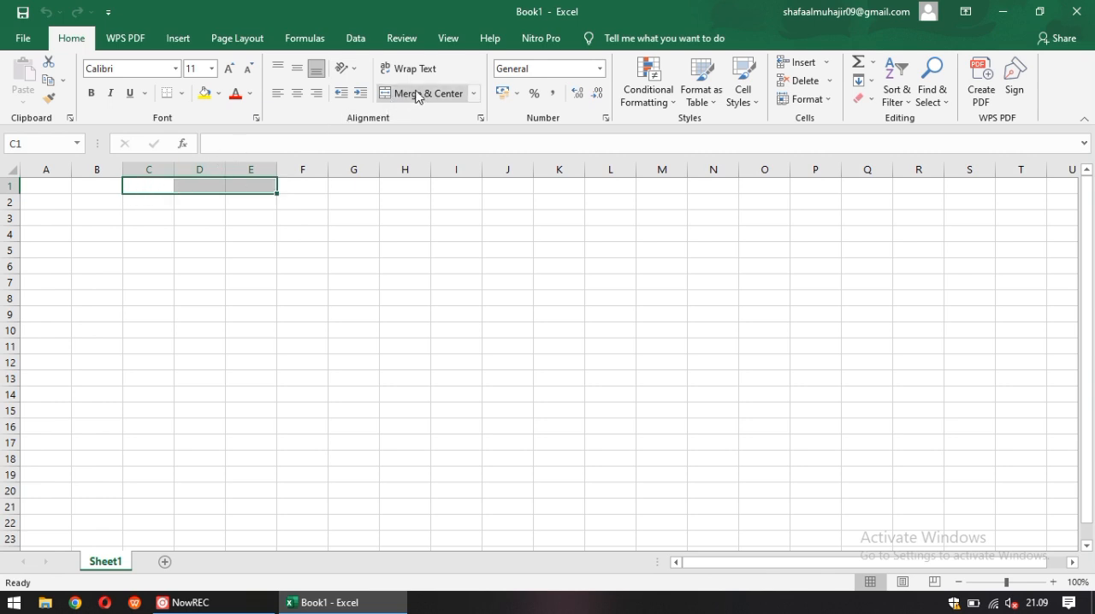
click(176, 68)
text(T)
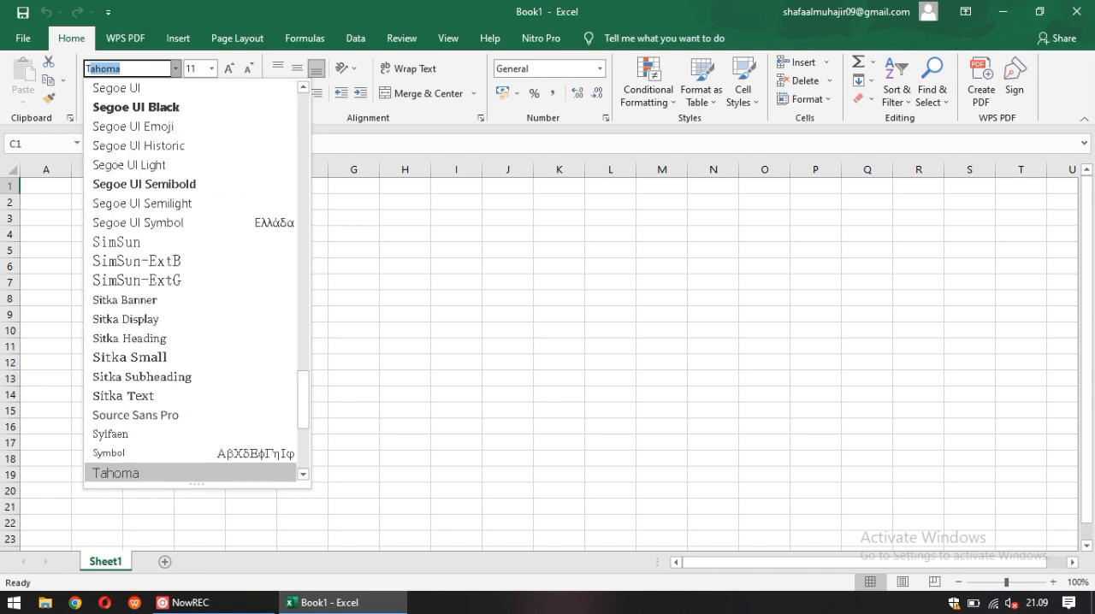
key(BackSpace)
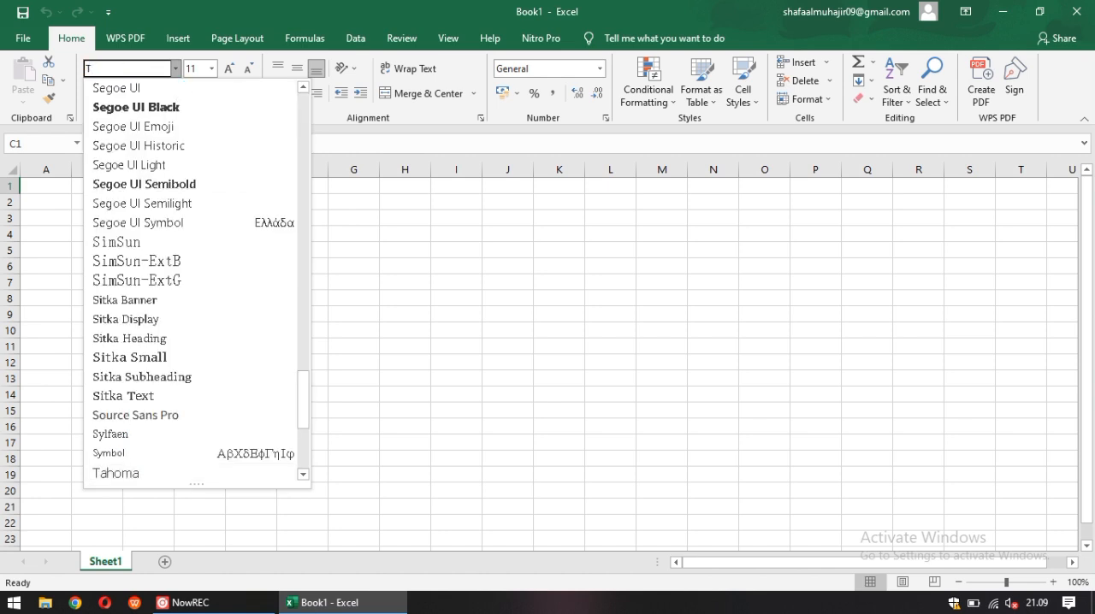
text(imes New Roman)
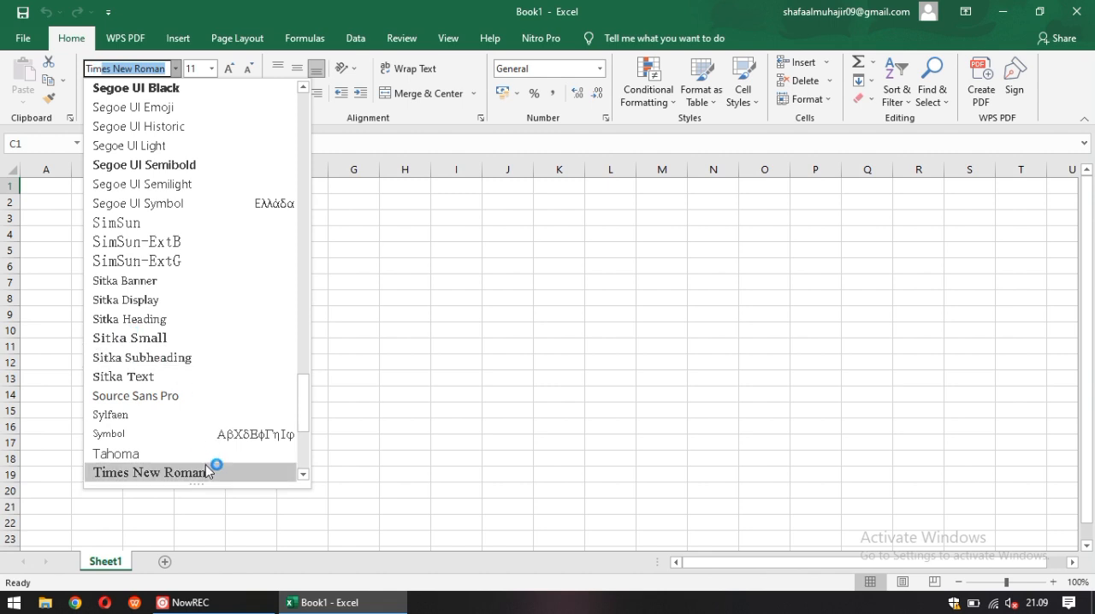
click(206, 467)
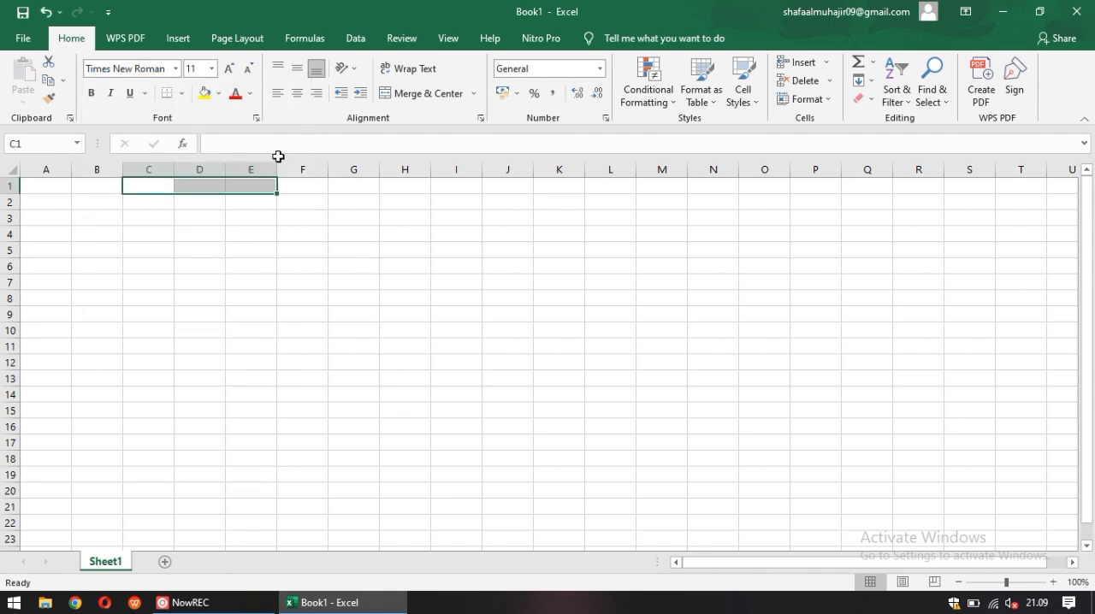
click(297, 93)
click(383, 96)
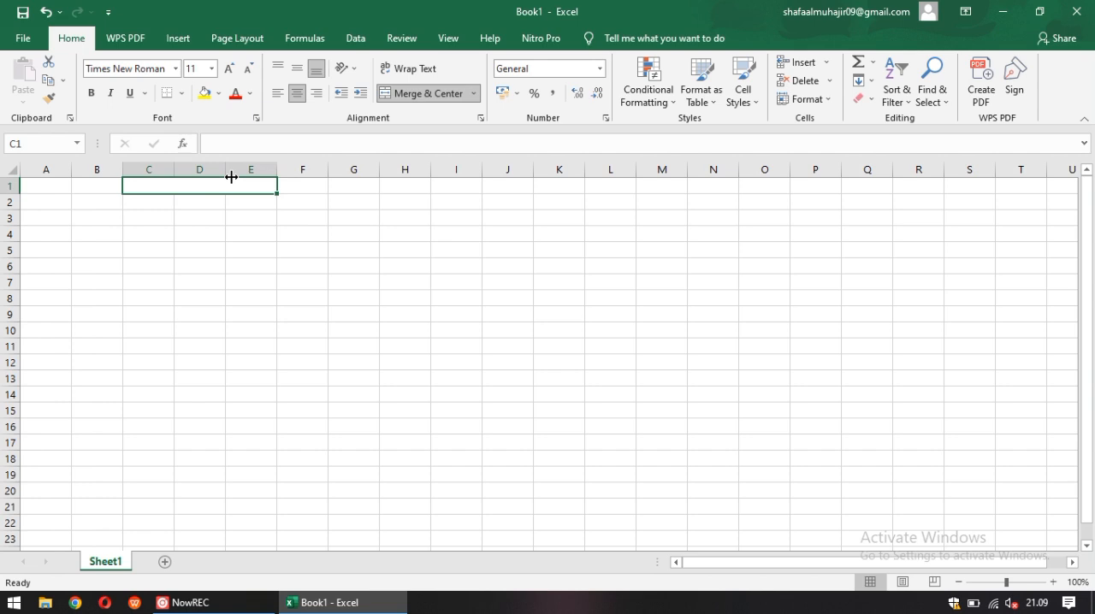
Enter the title "DAFTAR NILAI SEJARAH KELAS XII C" in the merged cell of row 1
text(DAFTAR)
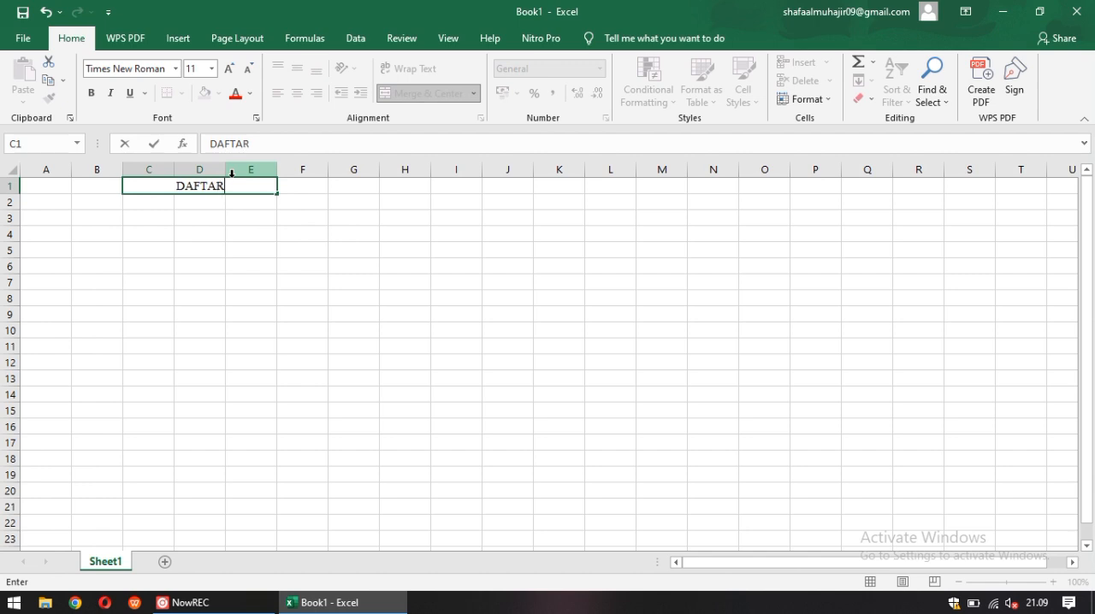
text( NILKA)
key(BackSpace)
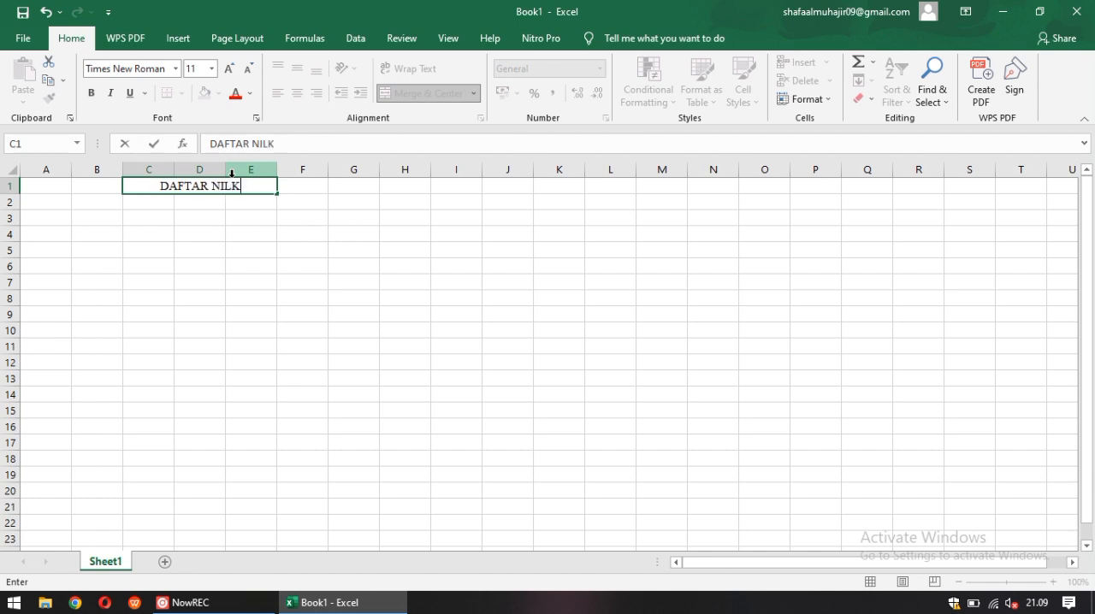
key(BackSpace)
text(AI SEJAR)
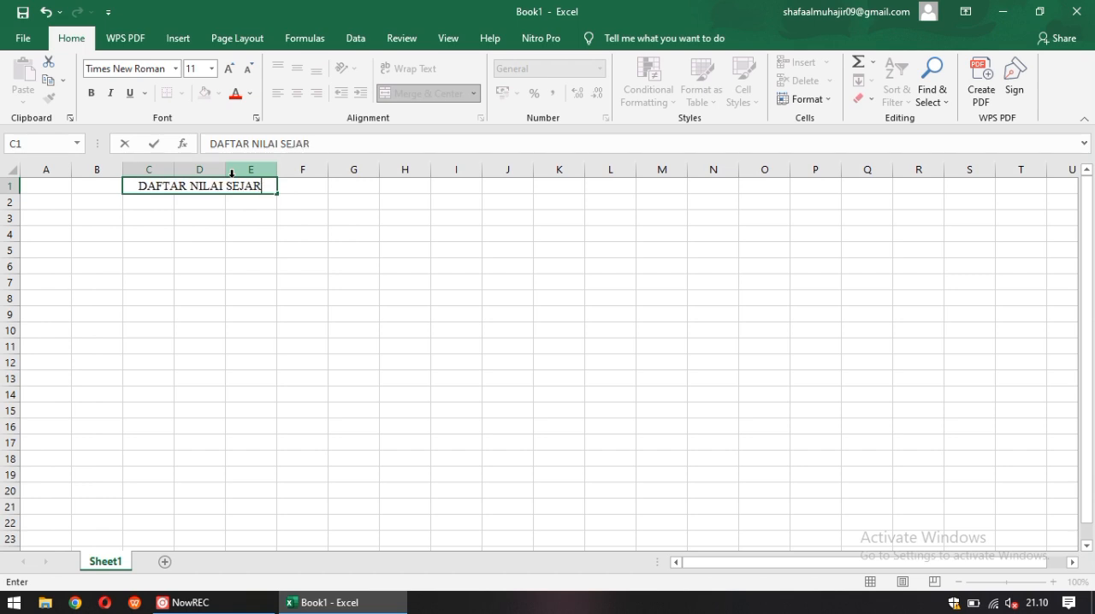
text(AH KELAS)
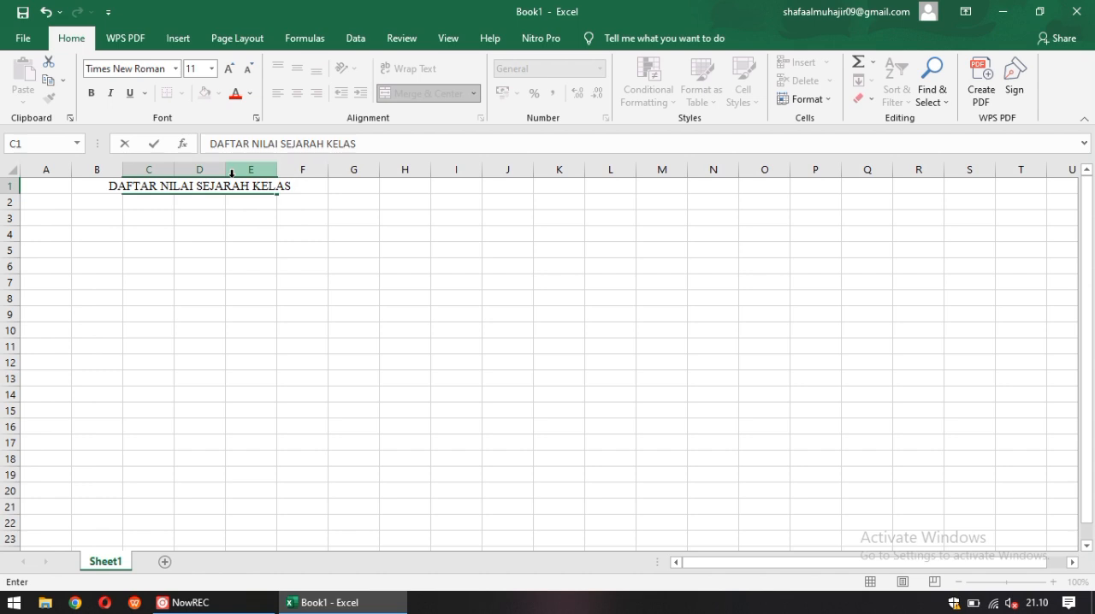
text( XII)
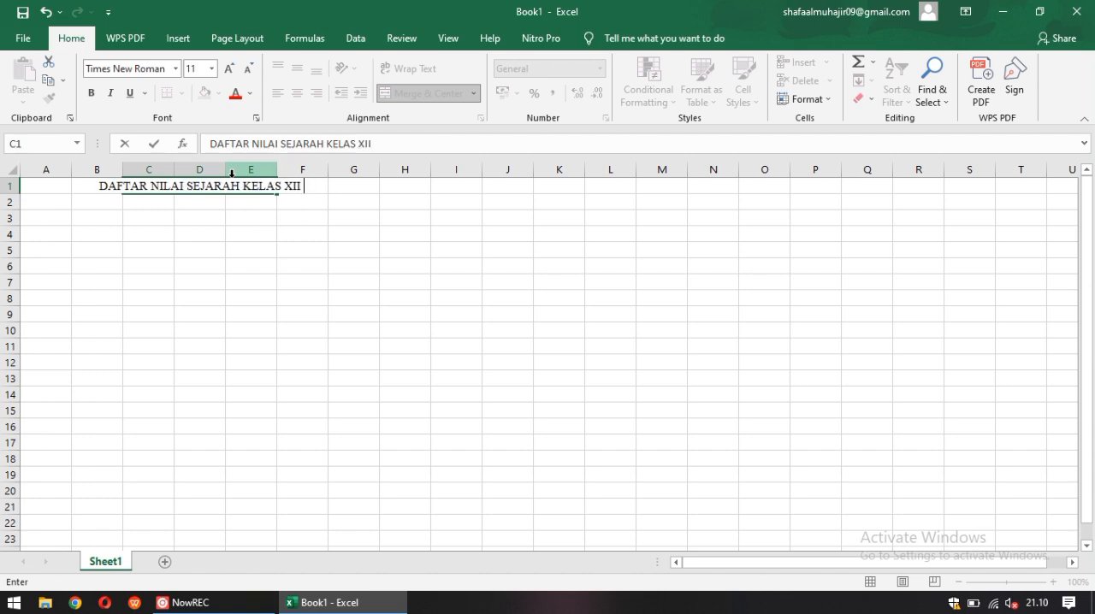
text( C)
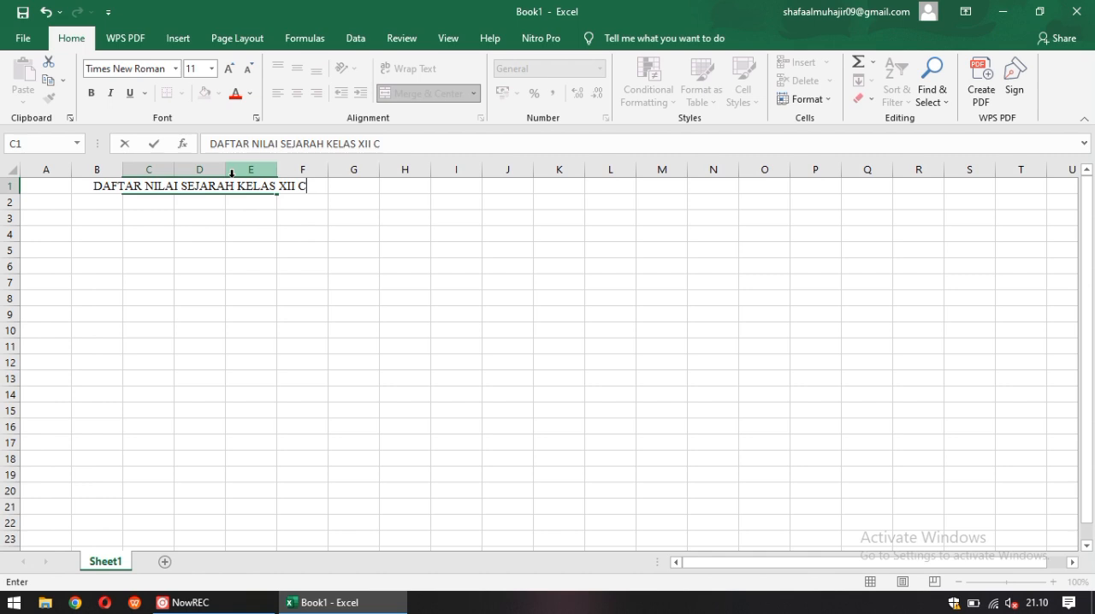
click(282, 242)
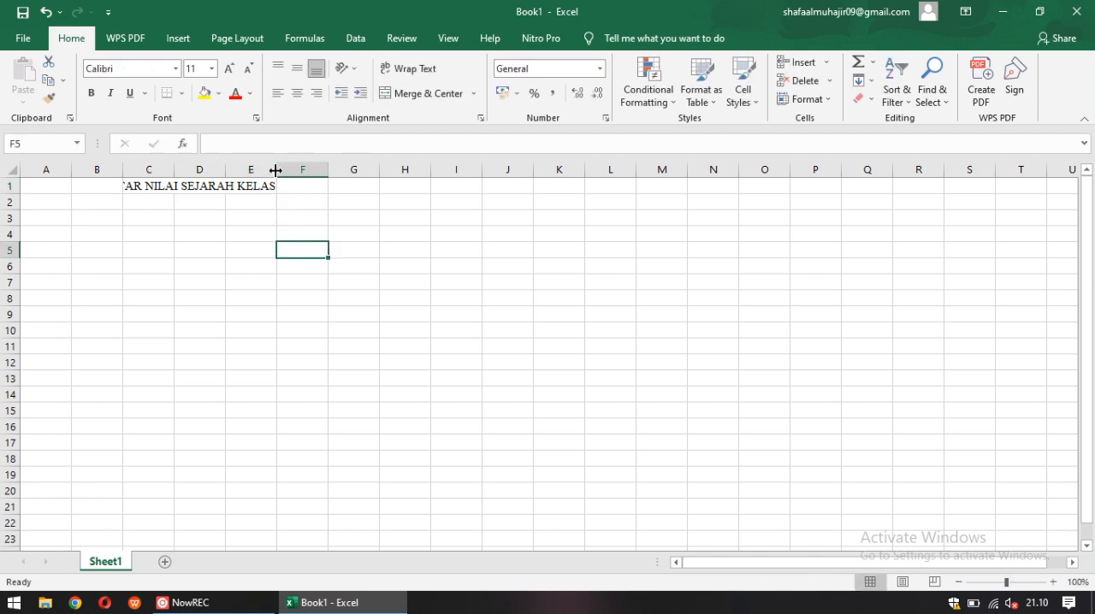
Widen column E until the whole title fits, and narrow columns A and B
drag(277, 169, 302, 169)
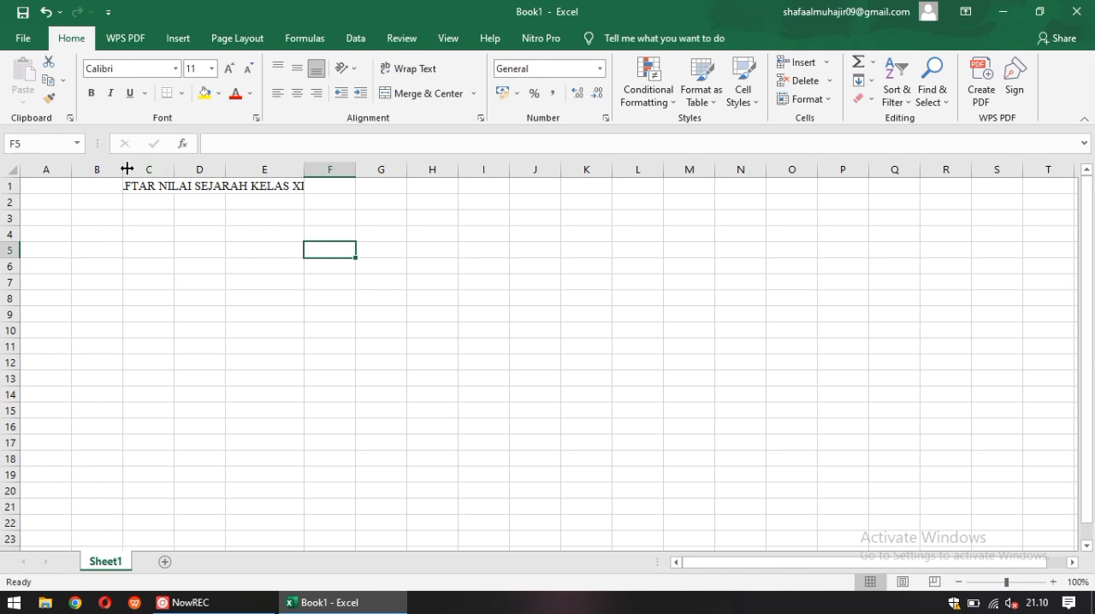
drag(121, 170, 106, 170)
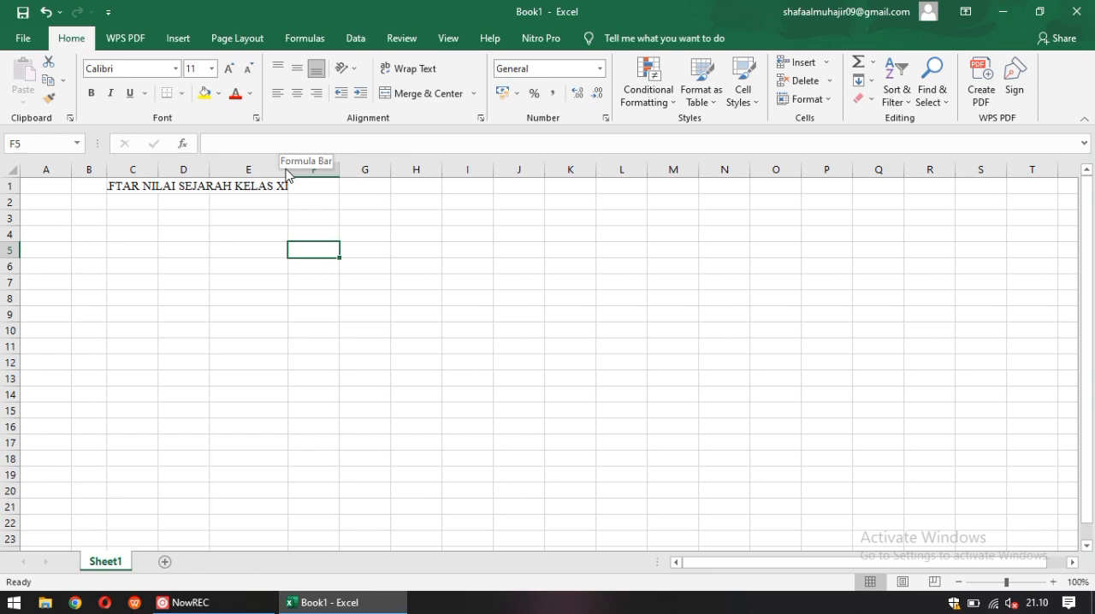
drag(288, 170, 349, 171)
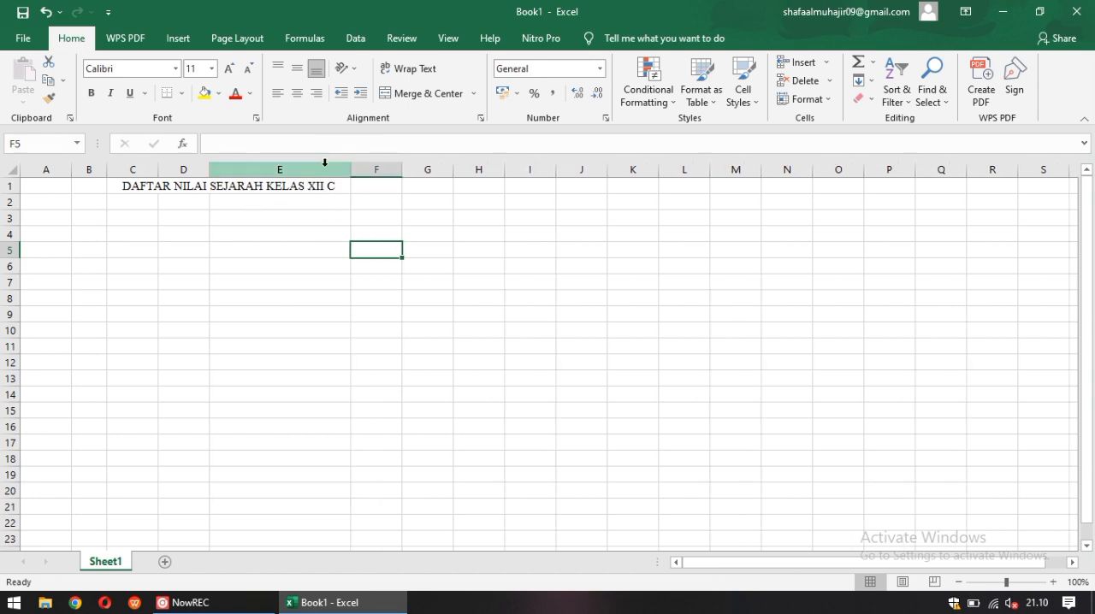
click(53, 202)
drag(72, 171, 51, 179)
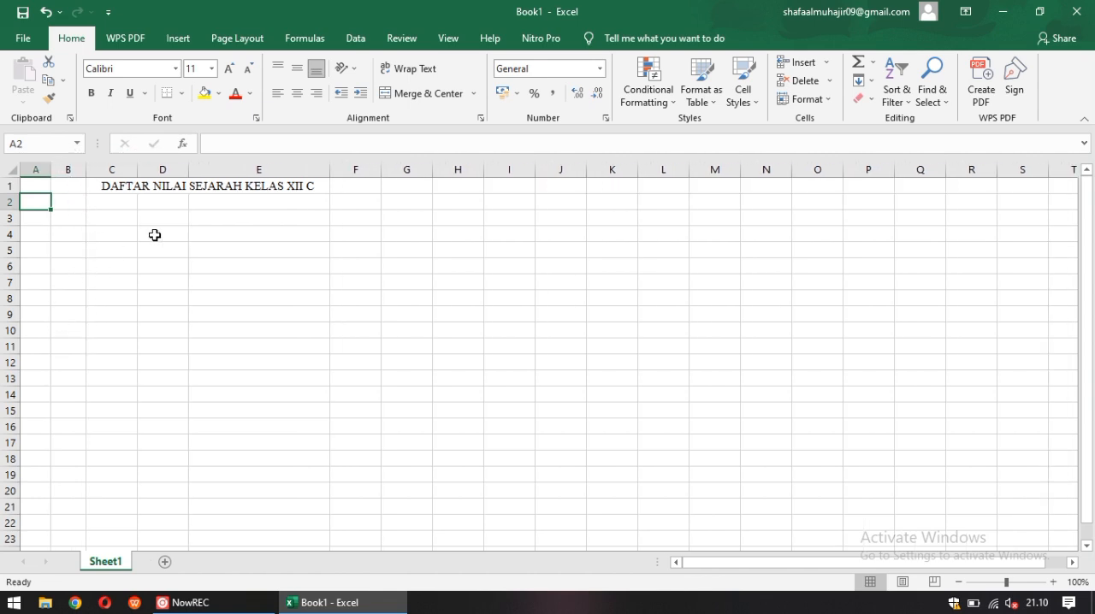
Merge and center cells C2:E2 and set their font to Times New Roman
drag(123, 200, 215, 200)
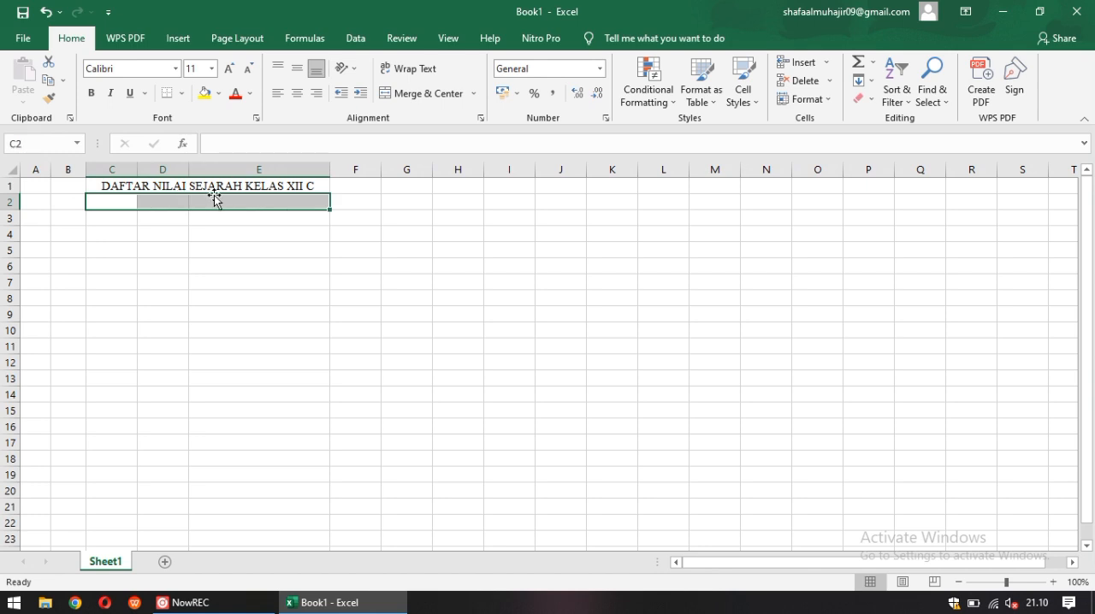
click(396, 94)
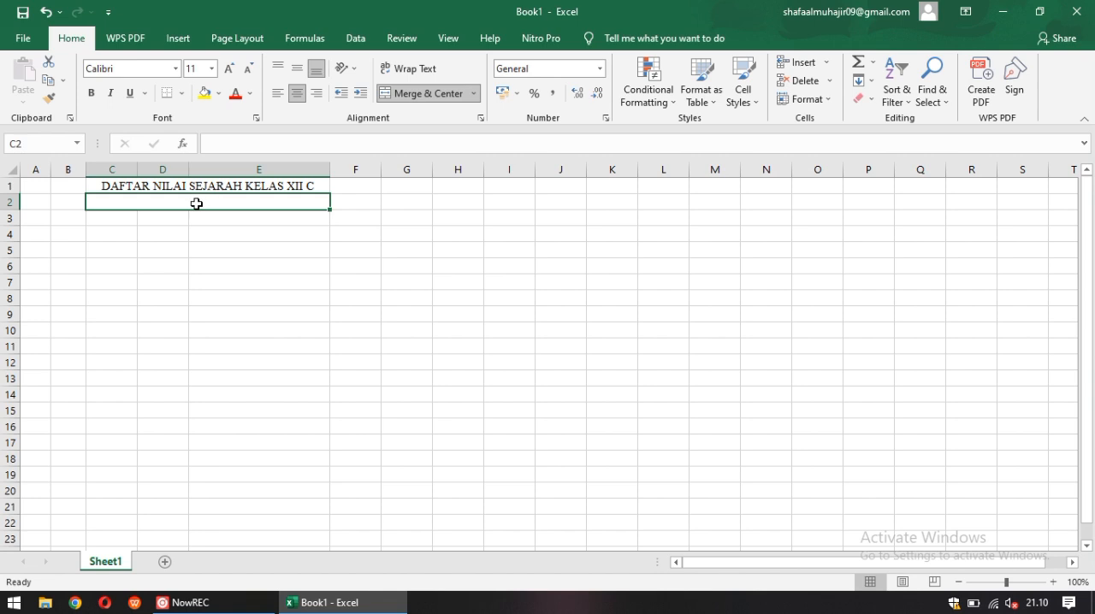
text(F)
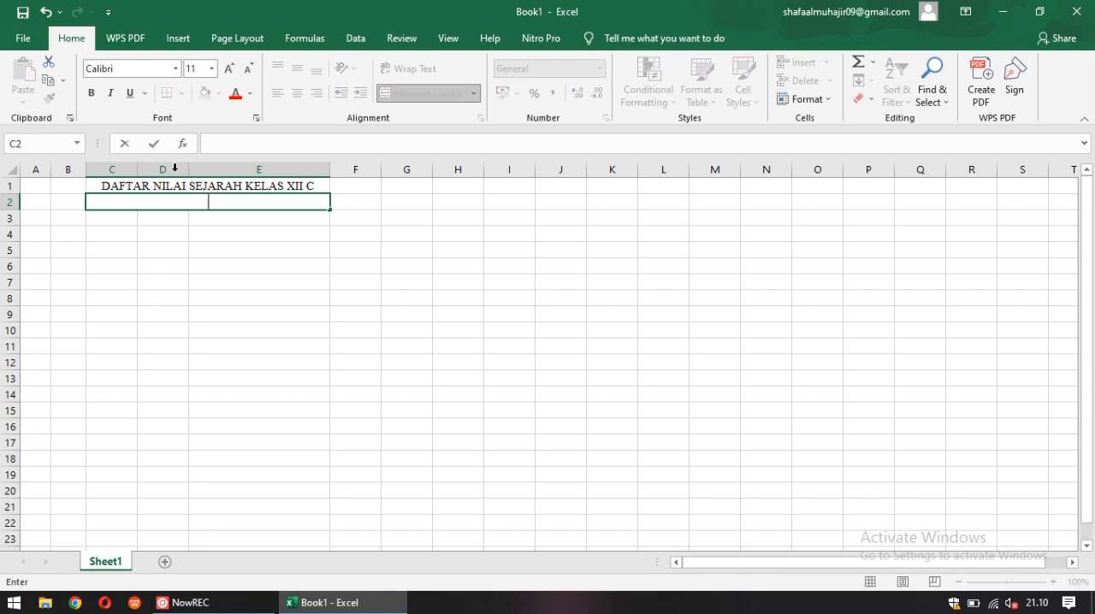
click(175, 68)
text(t)
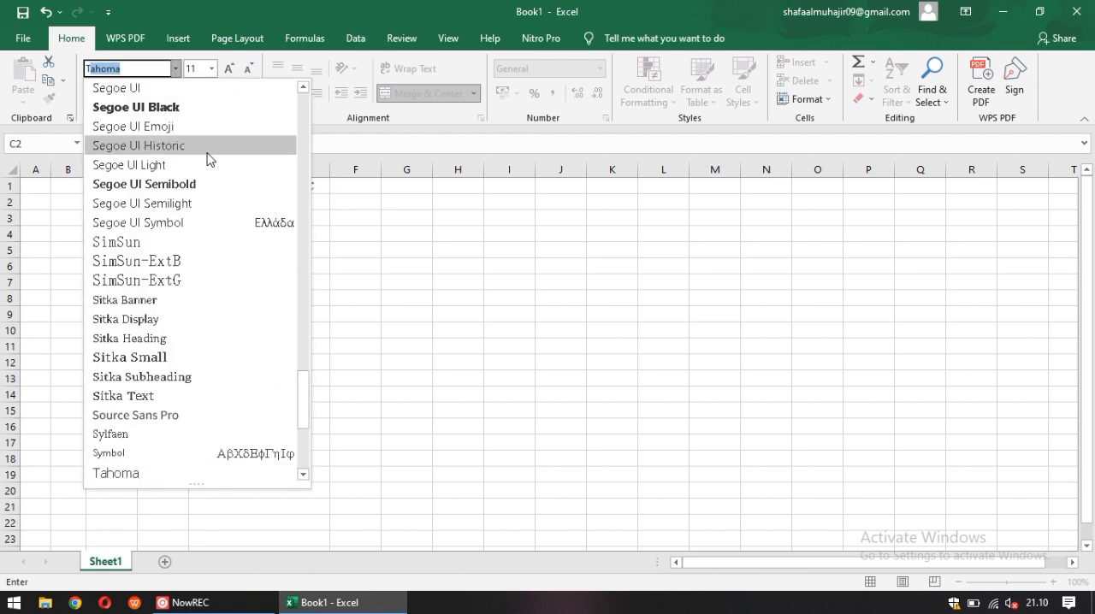
text(imes New R)
key(Return)
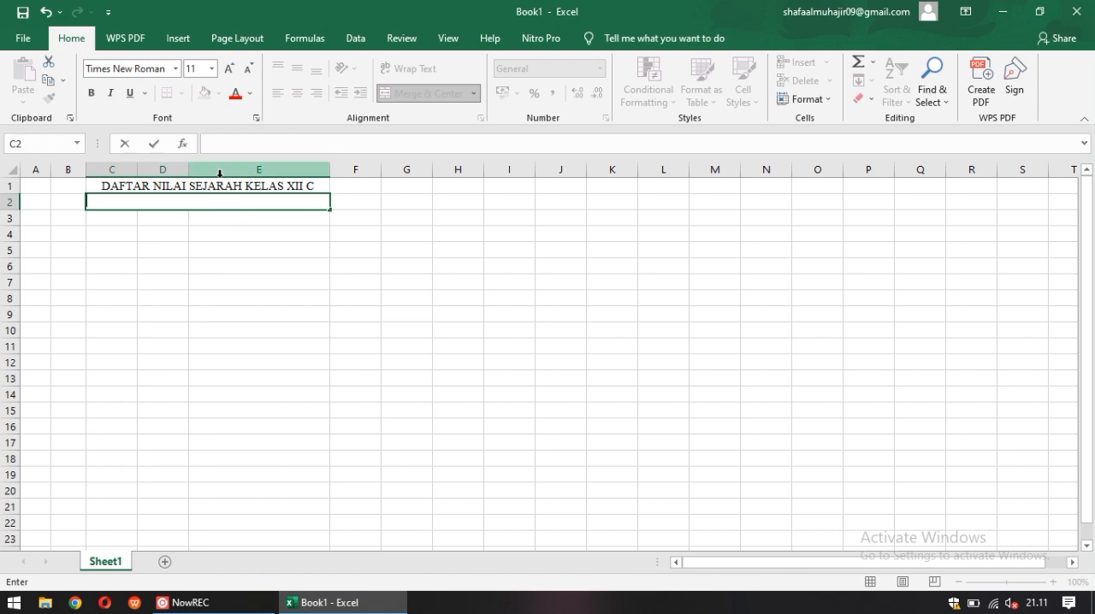
Enter the school name "SMA NEGERI 3 KENCANA" in the merged cell of row 2
text(SMA NE)
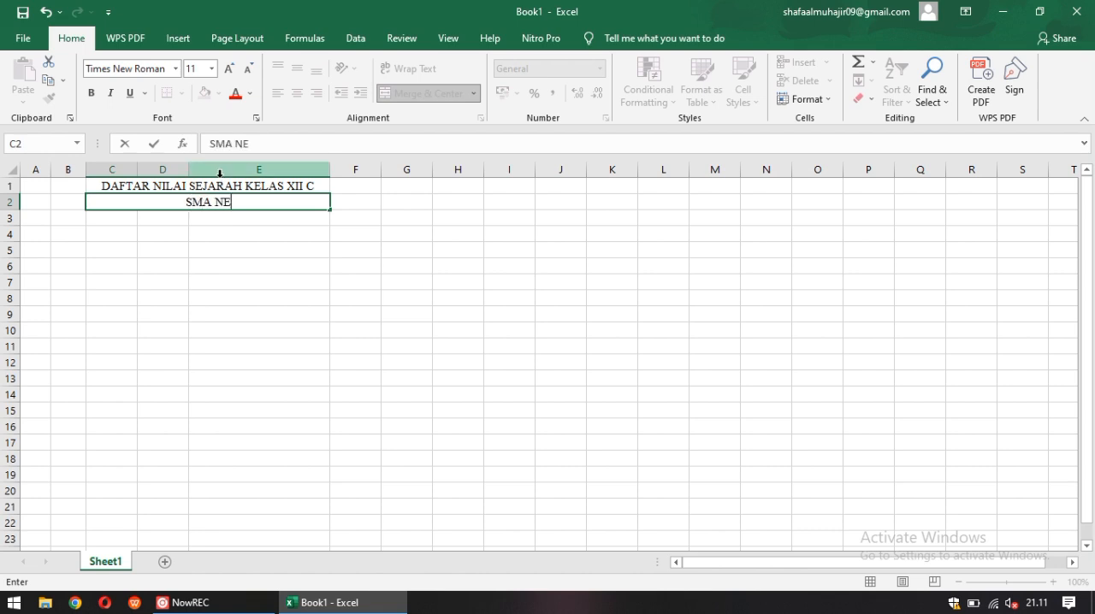
text(GERI 3 )
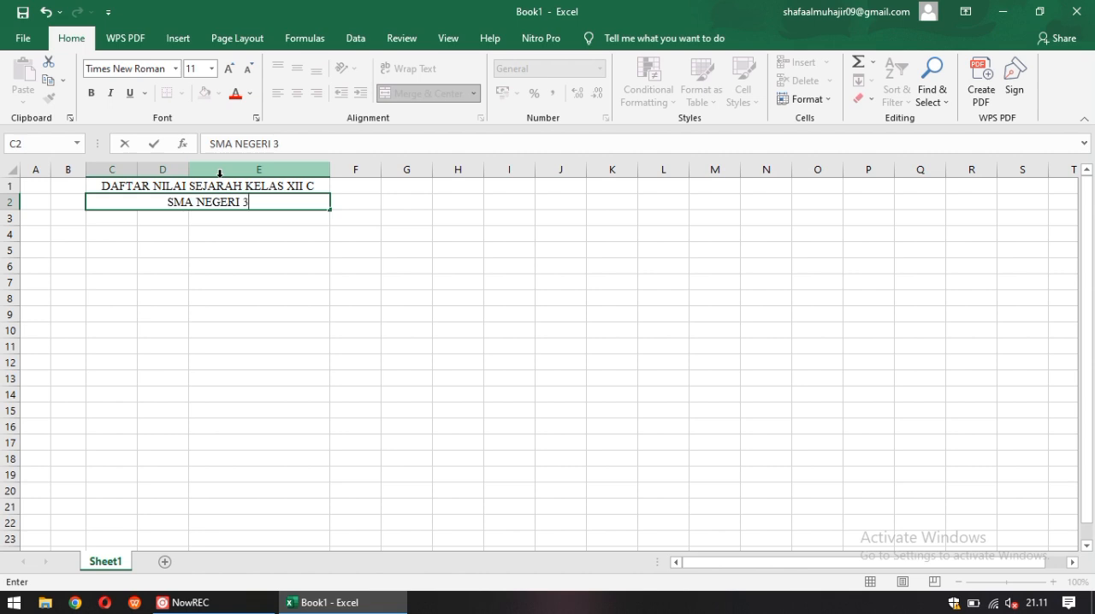
text(KENCA)
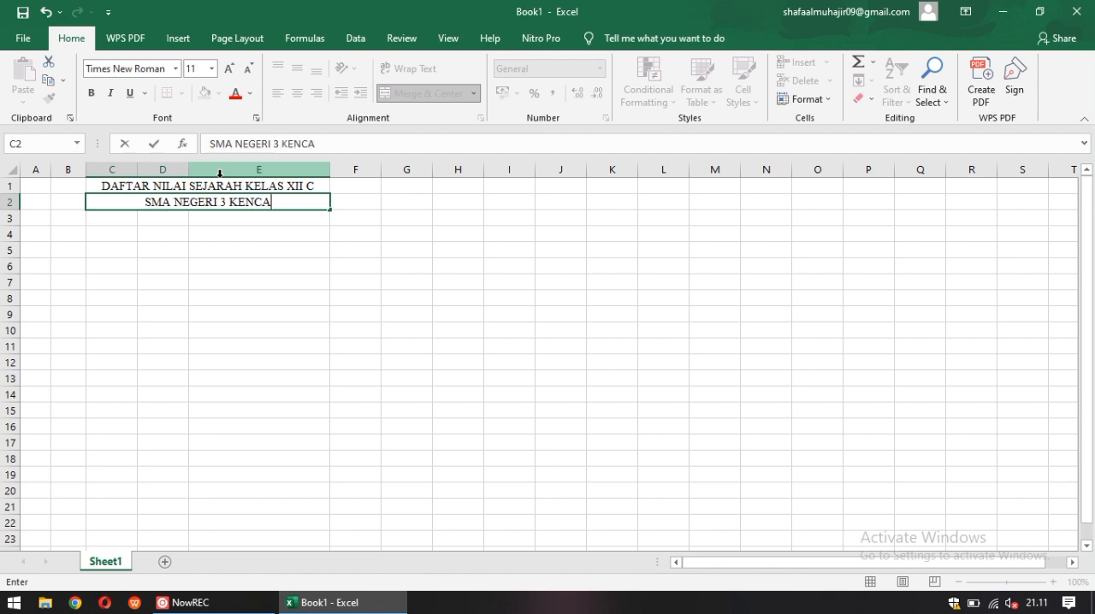
text(NA)
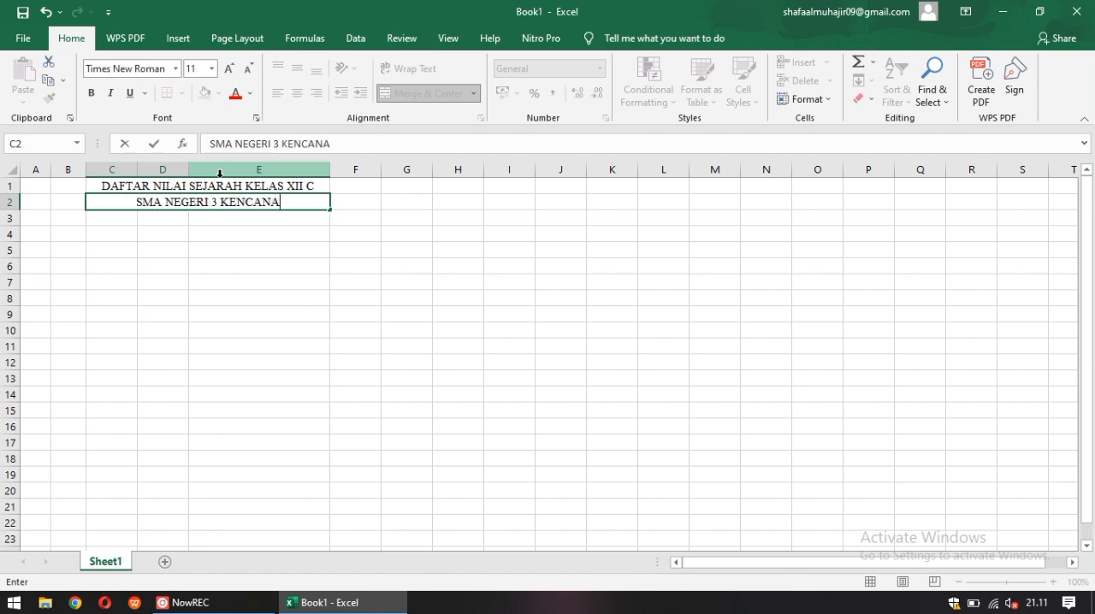
click(178, 218)
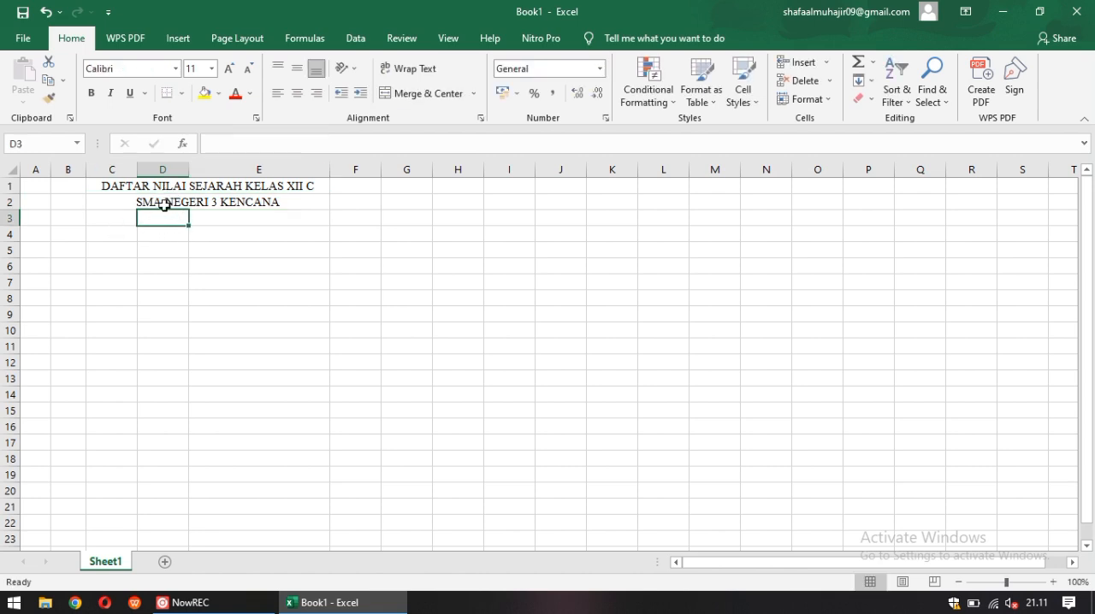
Merge and center cells C3:E3 and set their font to Times New Roman
drag(137, 219, 171, 218)
click(148, 247)
click(149, 215)
double_click(149, 215)
click(214, 220)
click(140, 218)
drag(133, 217, 207, 217)
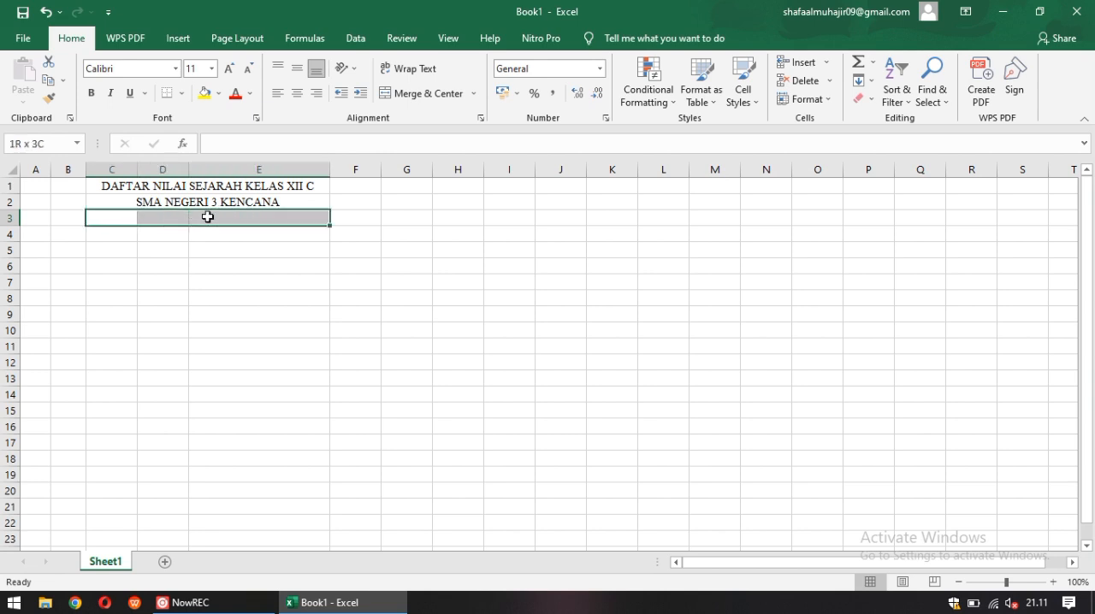
click(420, 94)
click(176, 69)
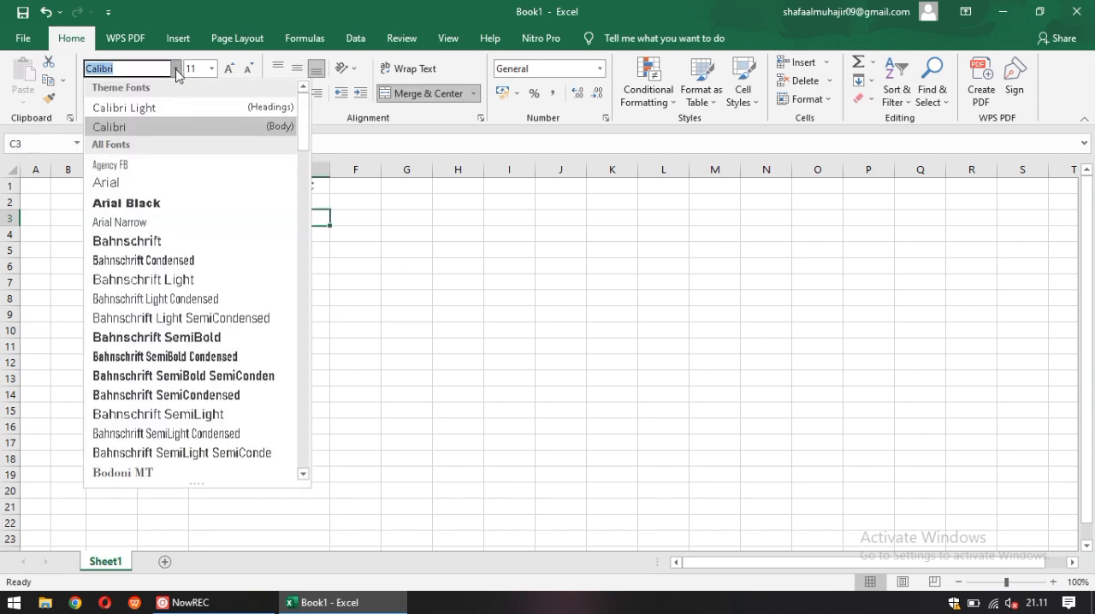
text(Tim)
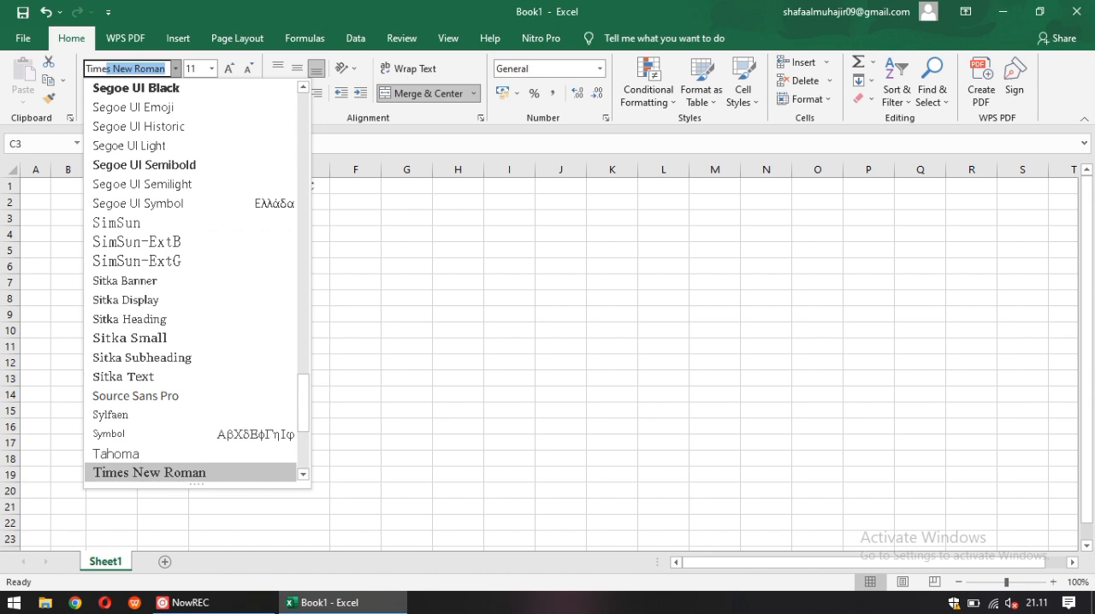
text(e)
key(Return)
Enter the school year line "TAHUN PELAJARAN 2023/2024" in the merged cell of row 3
text(TAHUN)
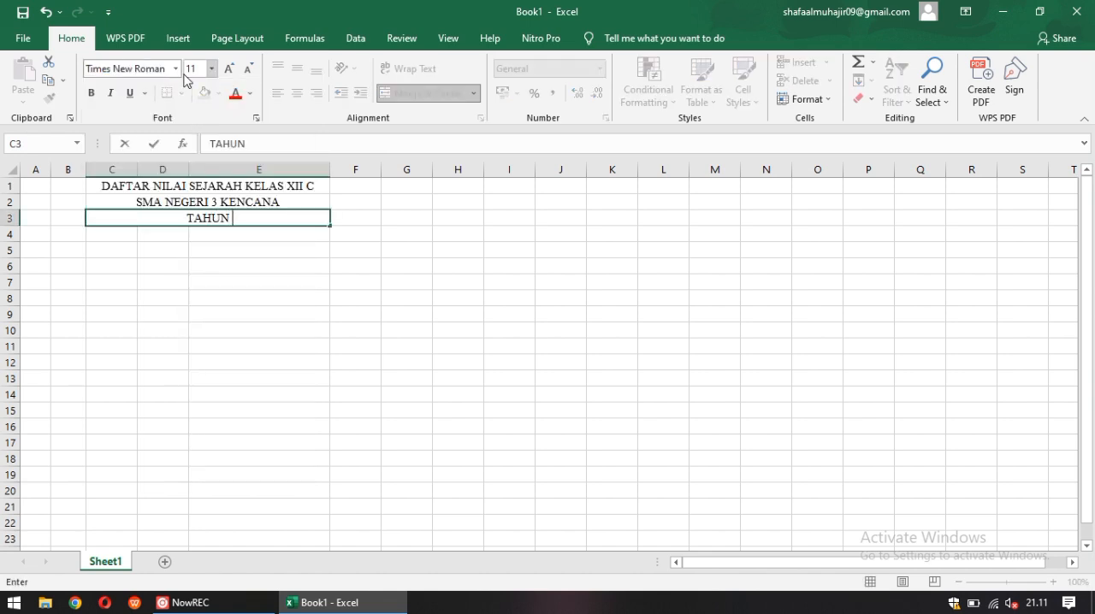
text( PELAJARAN )
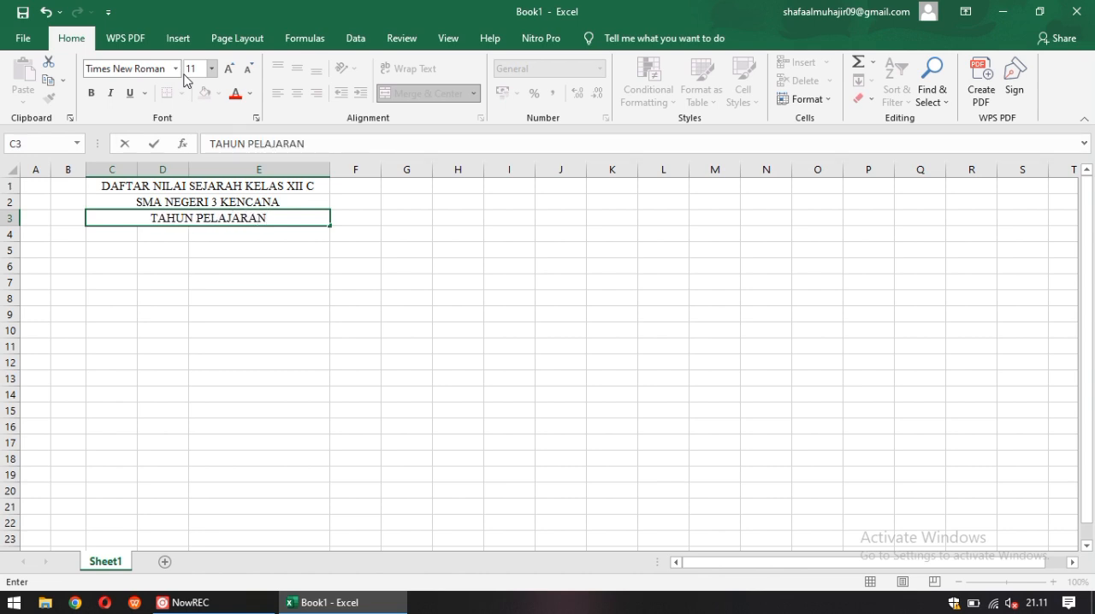
text(202)
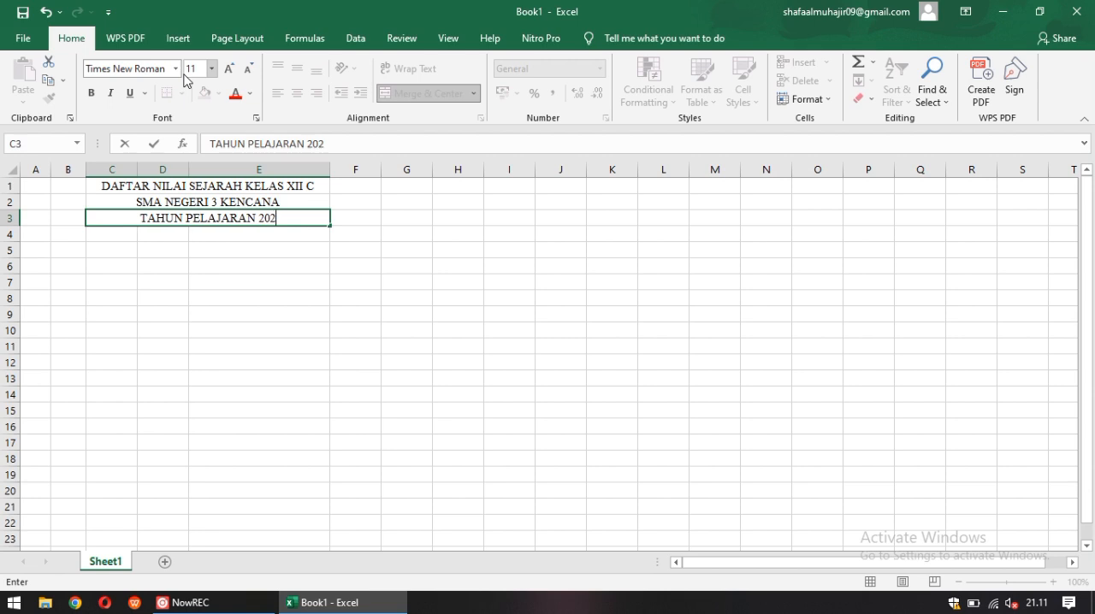
text(3/23)
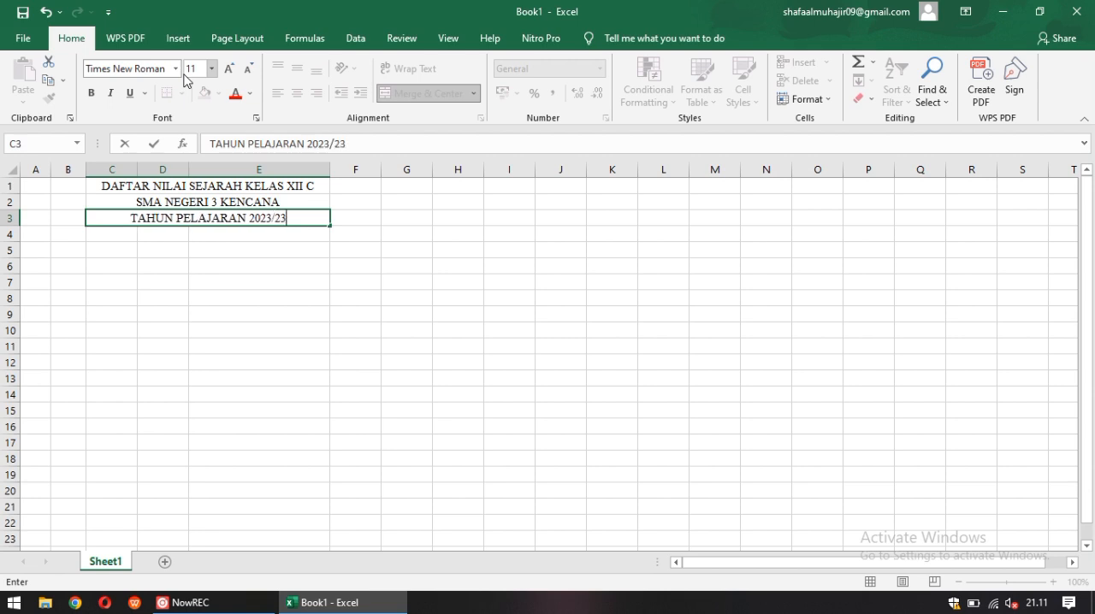
key(BackSpace)
text(024)
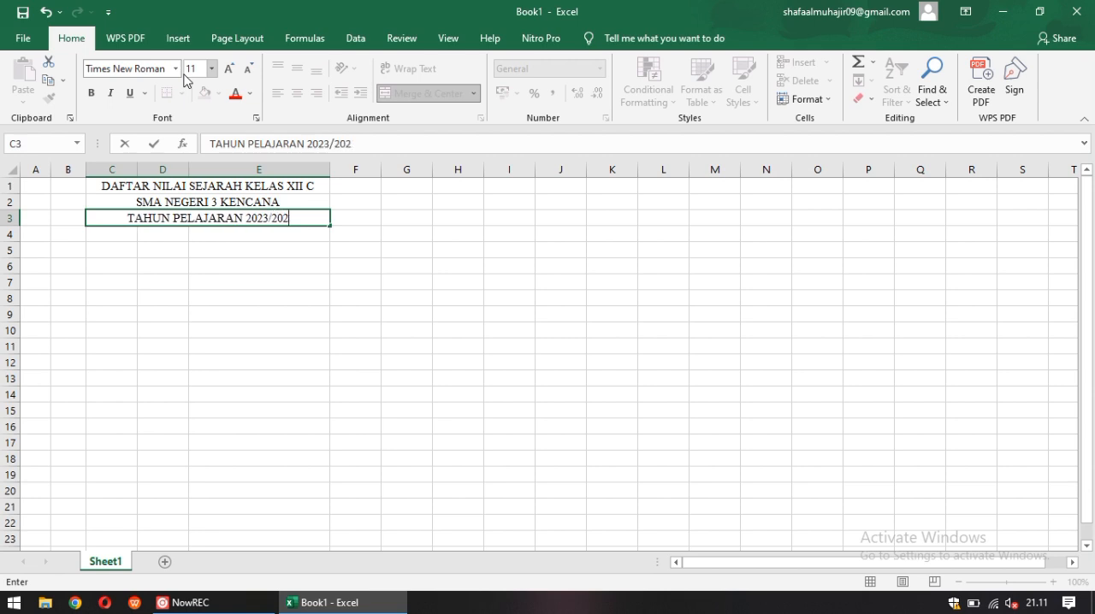
click(212, 329)
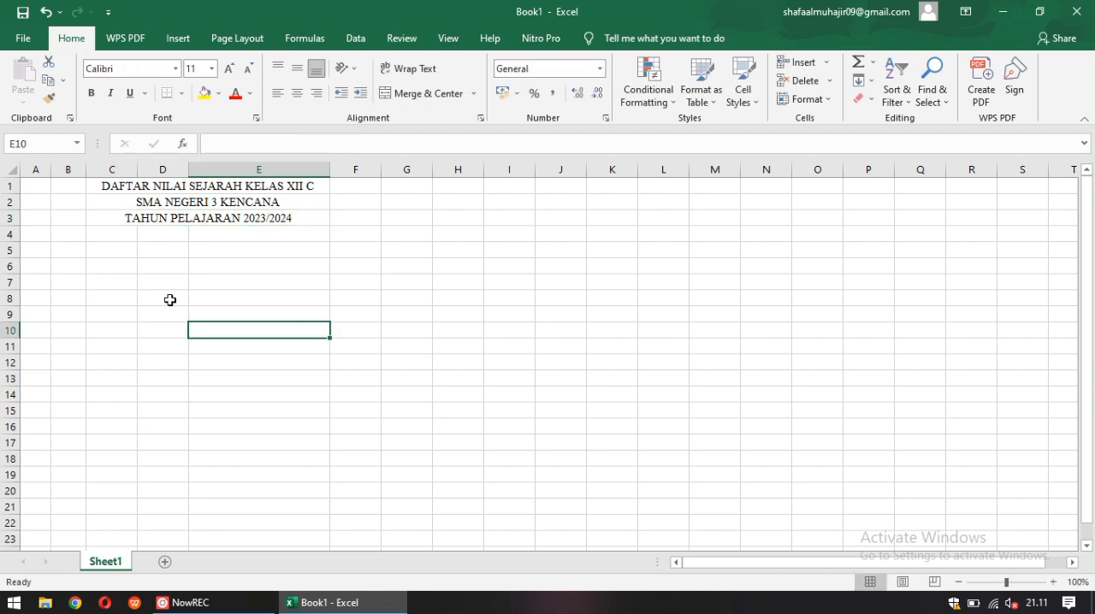
Merge and center cells A5:B5 and set their font to Times New Roman
drag(53, 236, 38, 240)
click(39, 247)
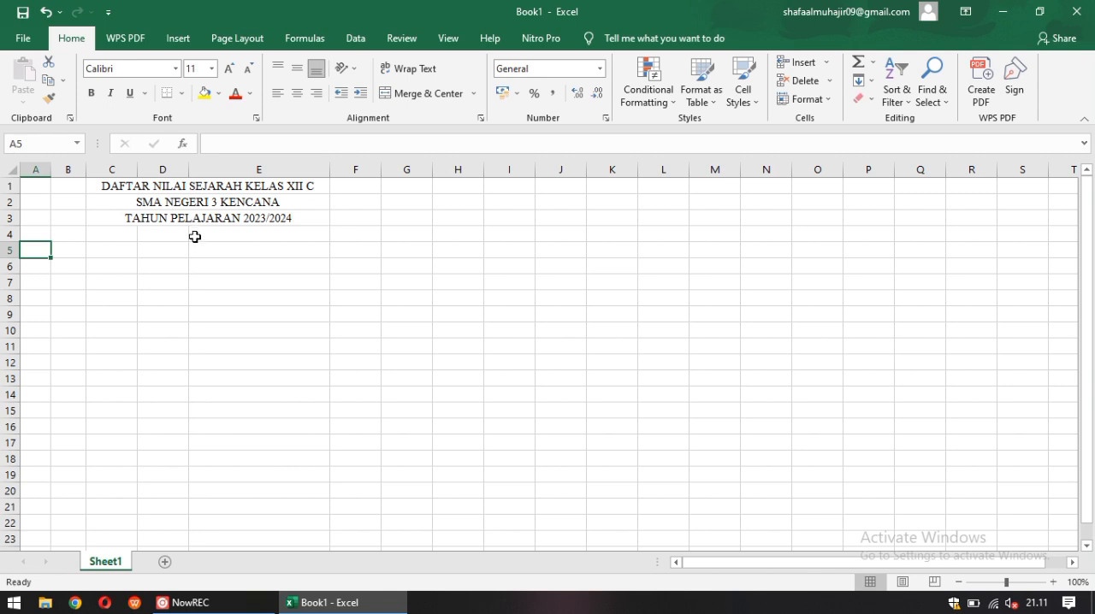
click(57, 250)
drag(34, 250, 58, 248)
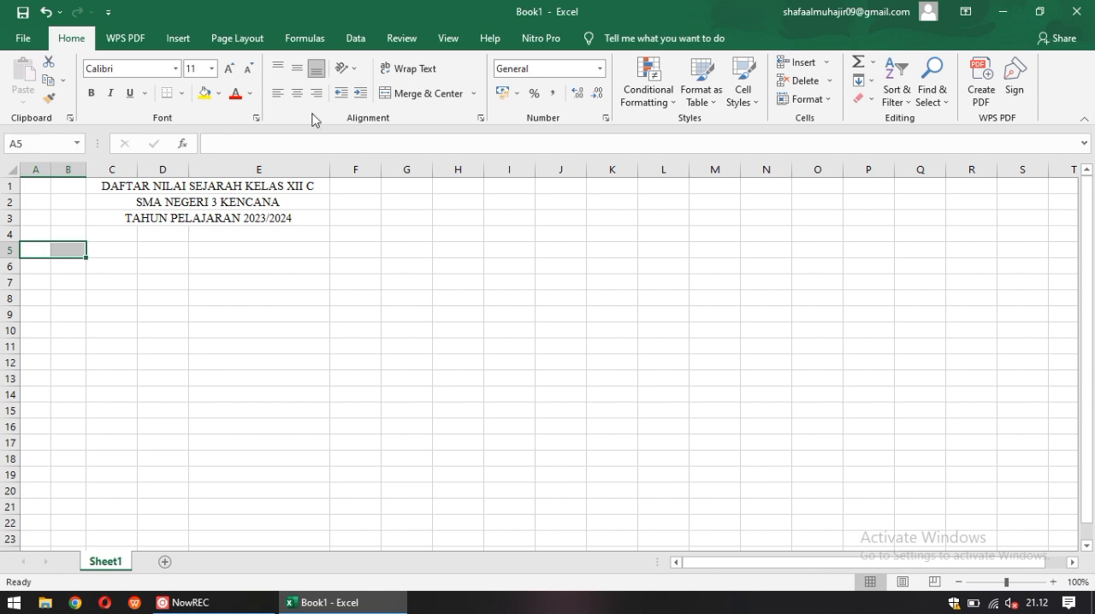
click(433, 101)
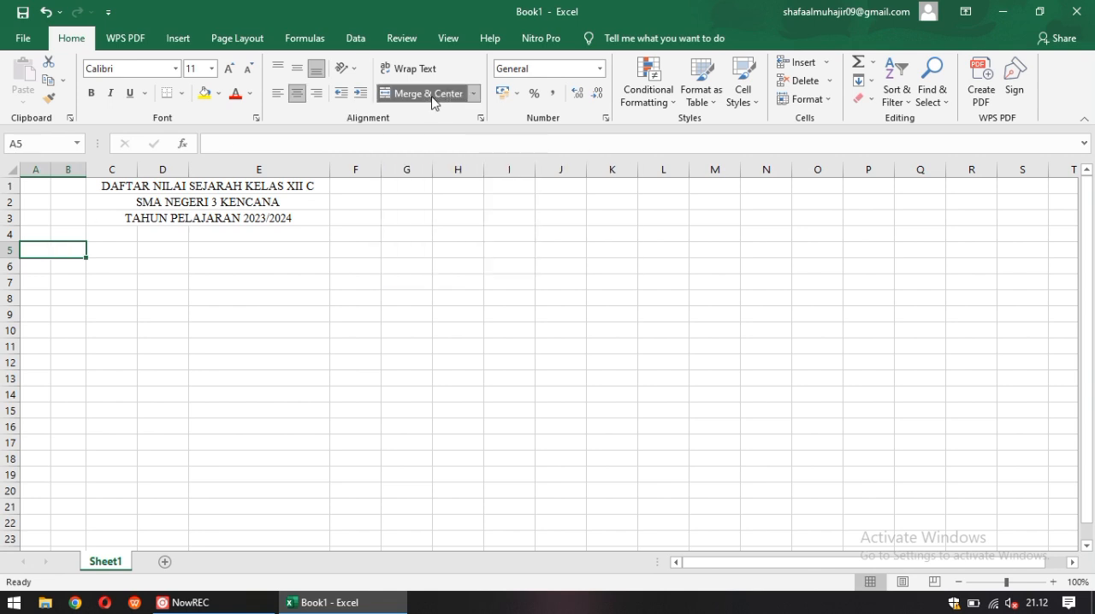
click(176, 69)
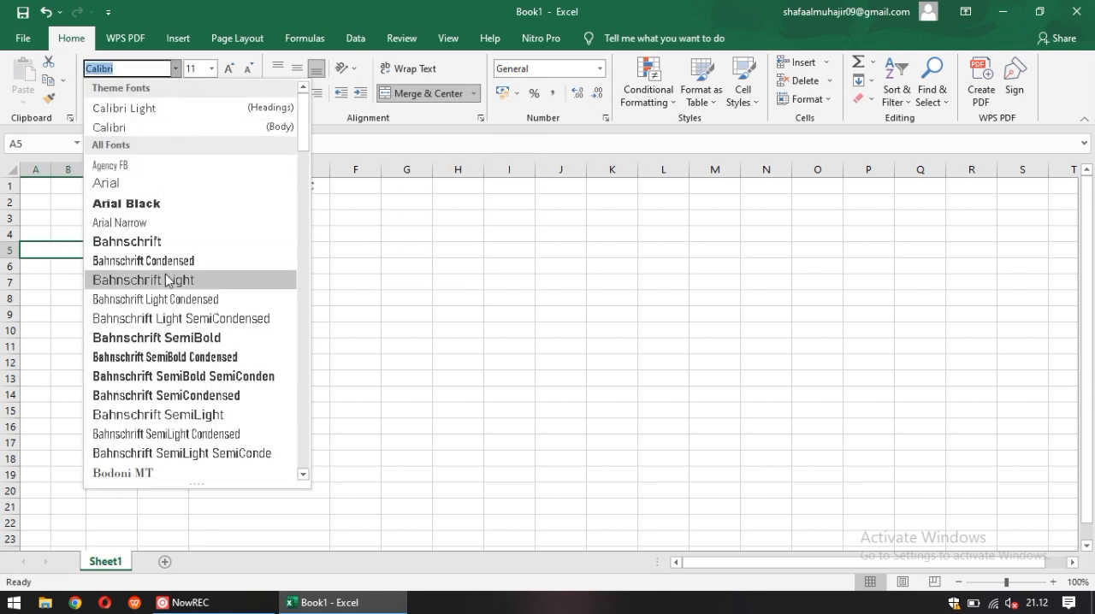
text(Times New Roman)
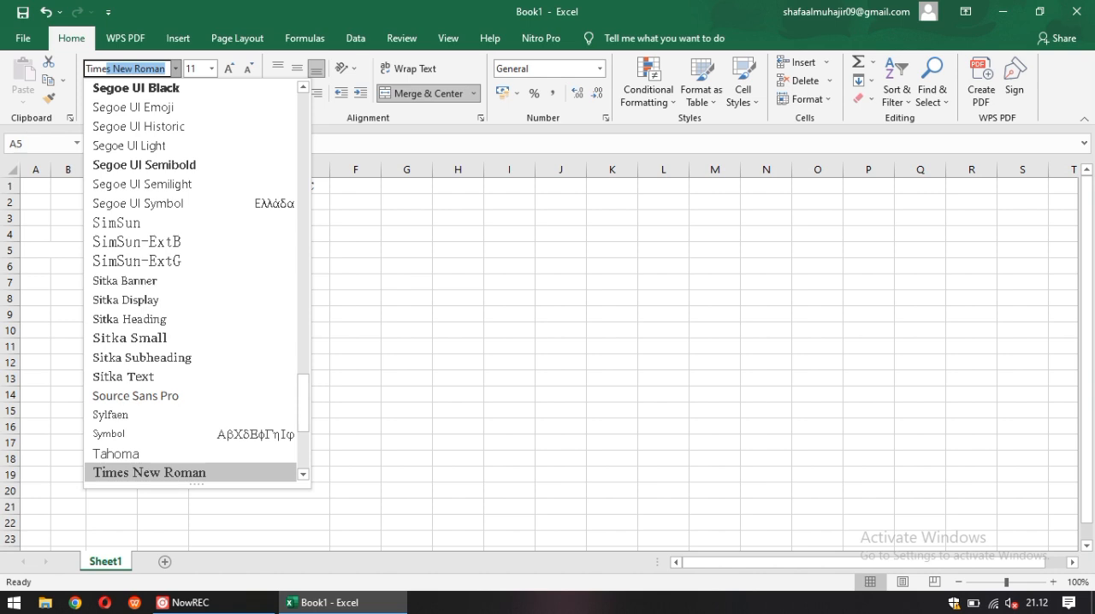
key(Return)
text(MA)
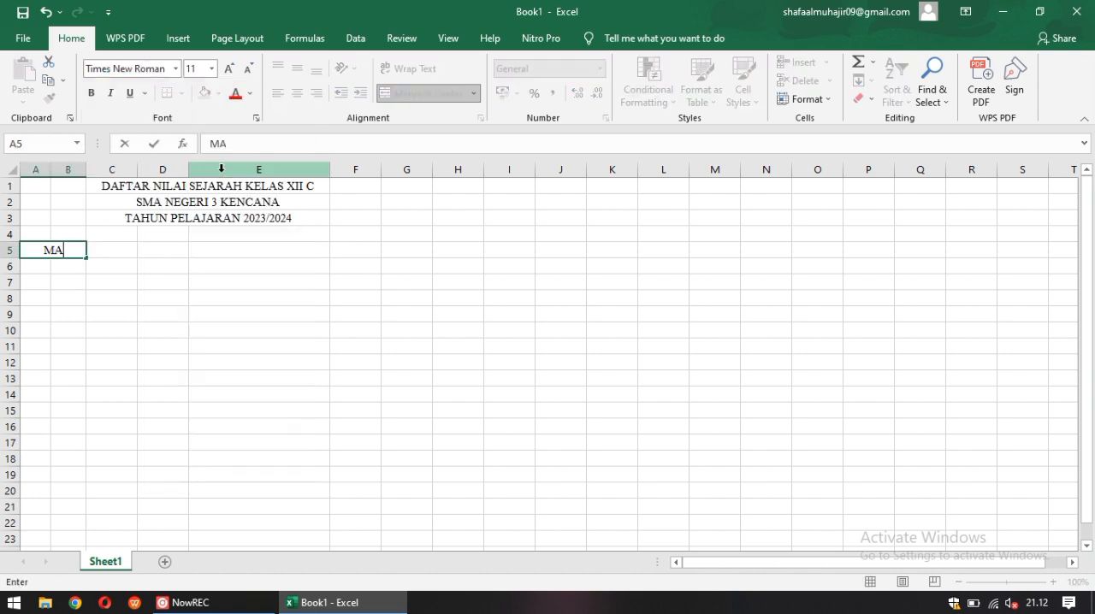
text(PEL)
click(45, 13)
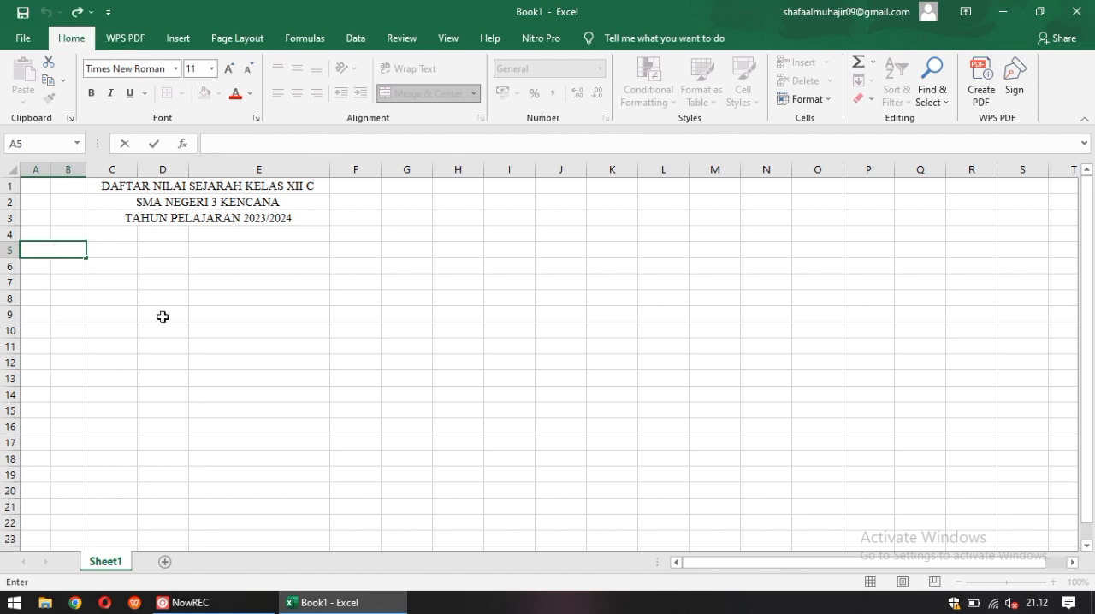
click(49, 252)
key(Escape)
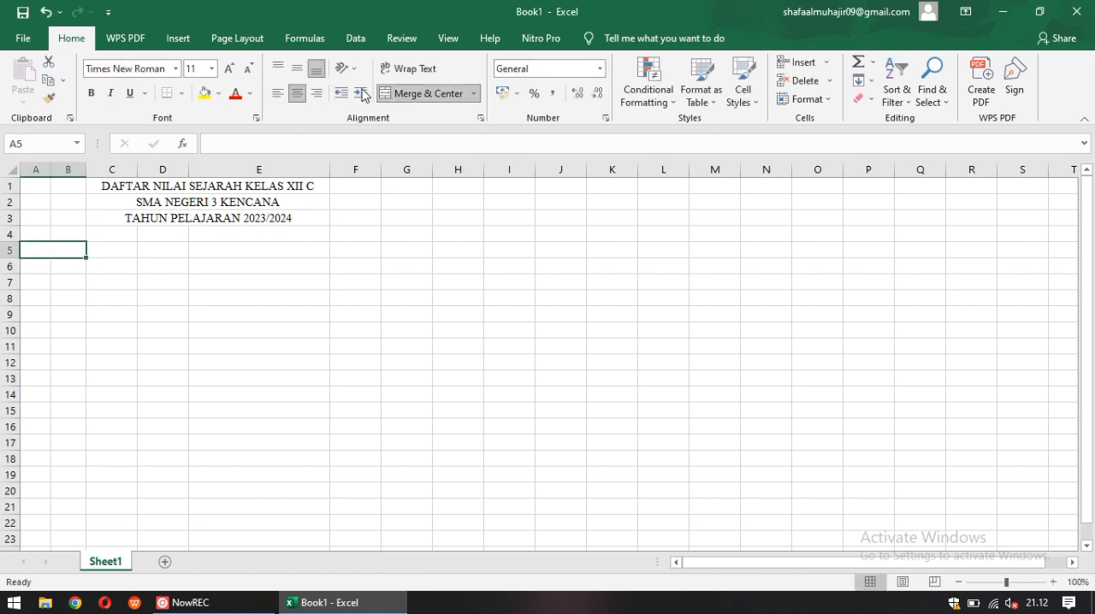
Left-align the merged cell of row 5 and enter the label "Mapel:" in it
click(276, 94)
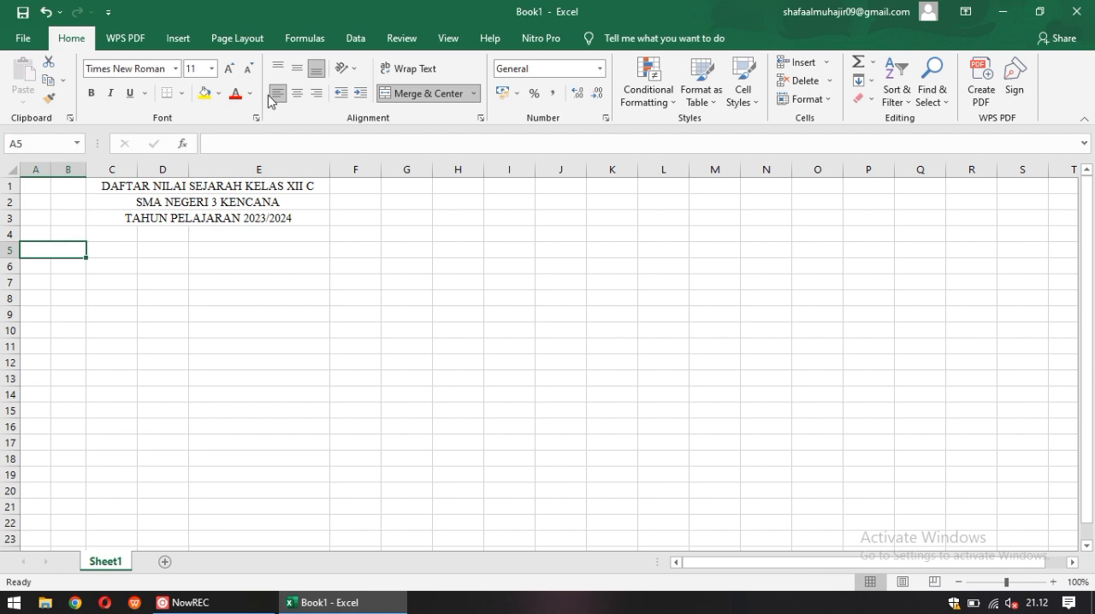
text(MAPEL:)
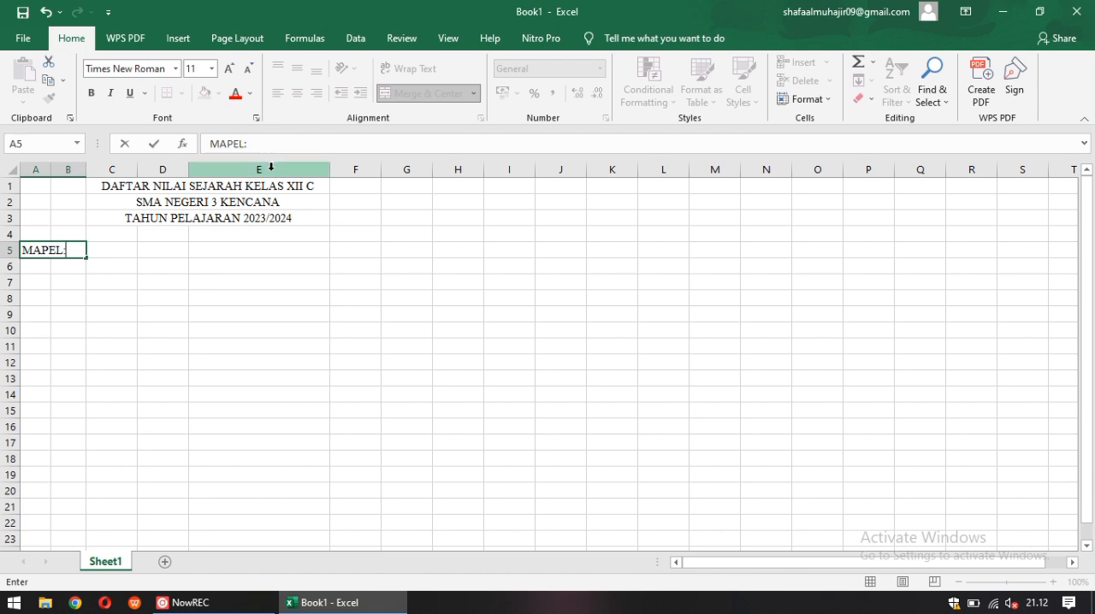
key(BackSpace)
key(BackSpace)
key(BackSpace)
key(BackSpace)
key(BackSpace)
text(apel:)
click(45, 267)
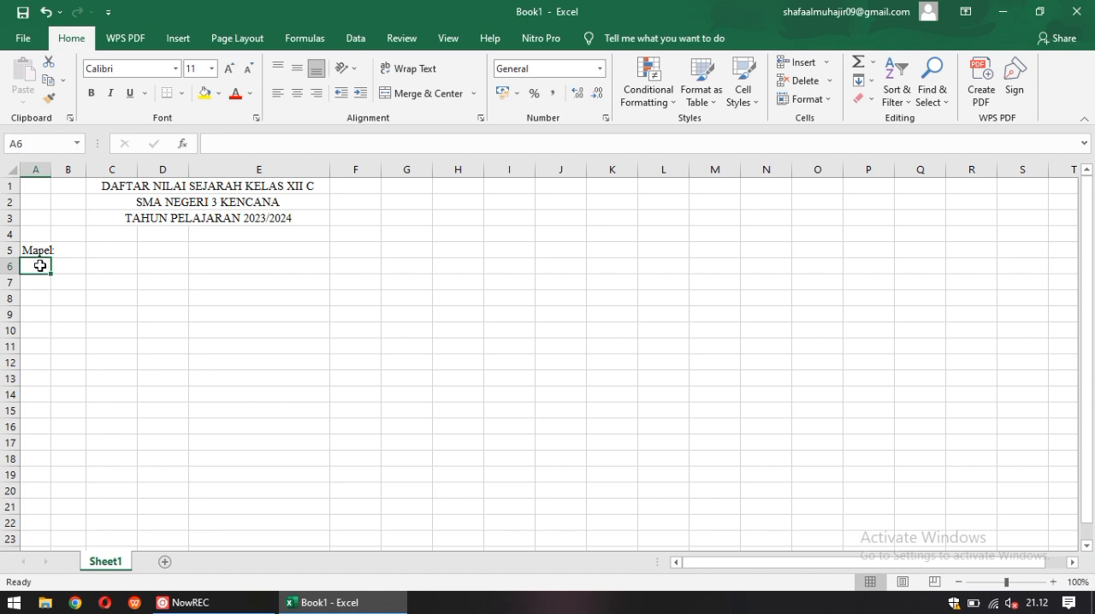
Merge and center cells A6:B6 and set their font to Times New Roman
drag(39, 266, 53, 265)
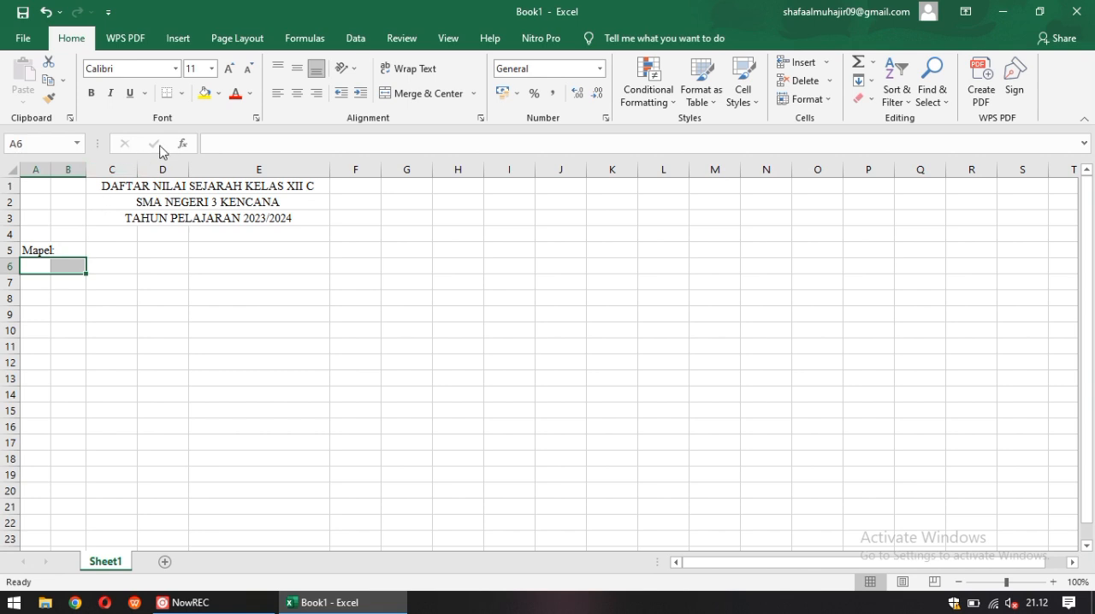
click(448, 103)
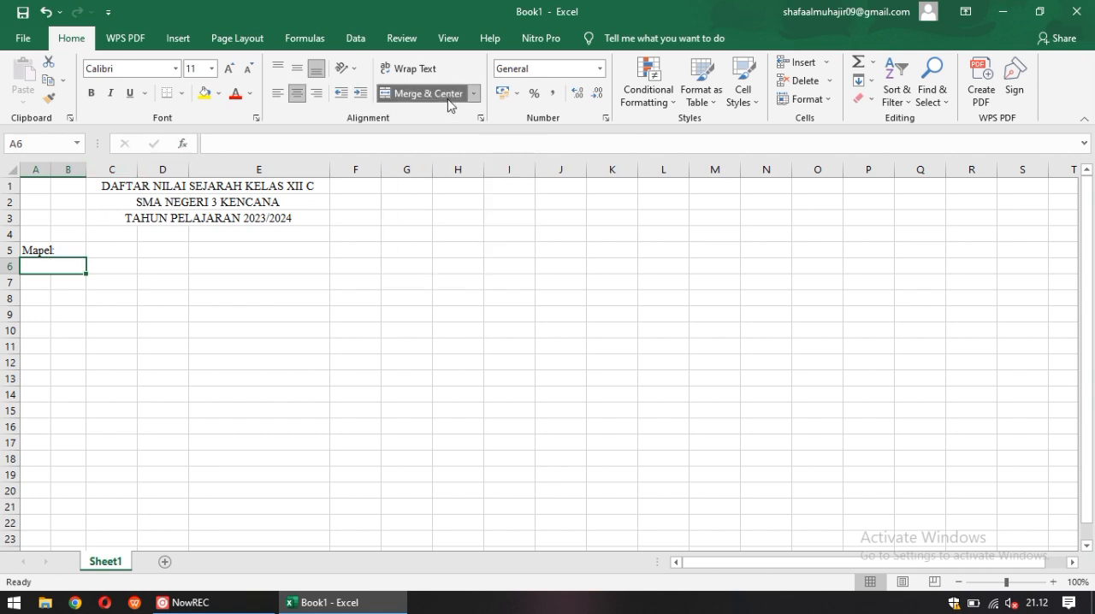
click(175, 68)
text(ImE)
key(BackSpace)
key(BackSpace)
key(BackSpace)
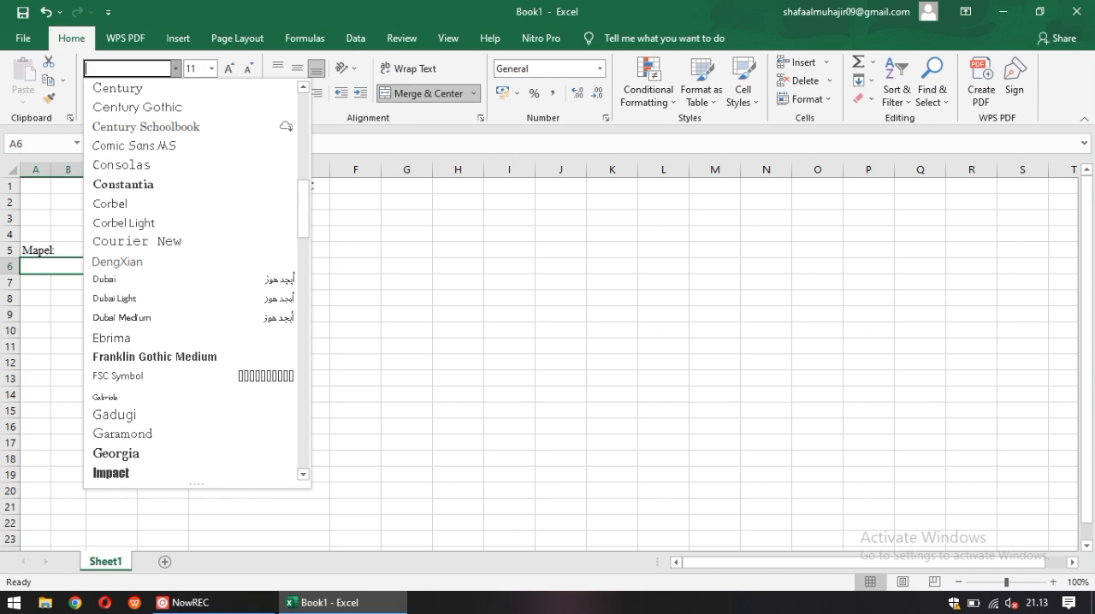
text(Times New Roman)
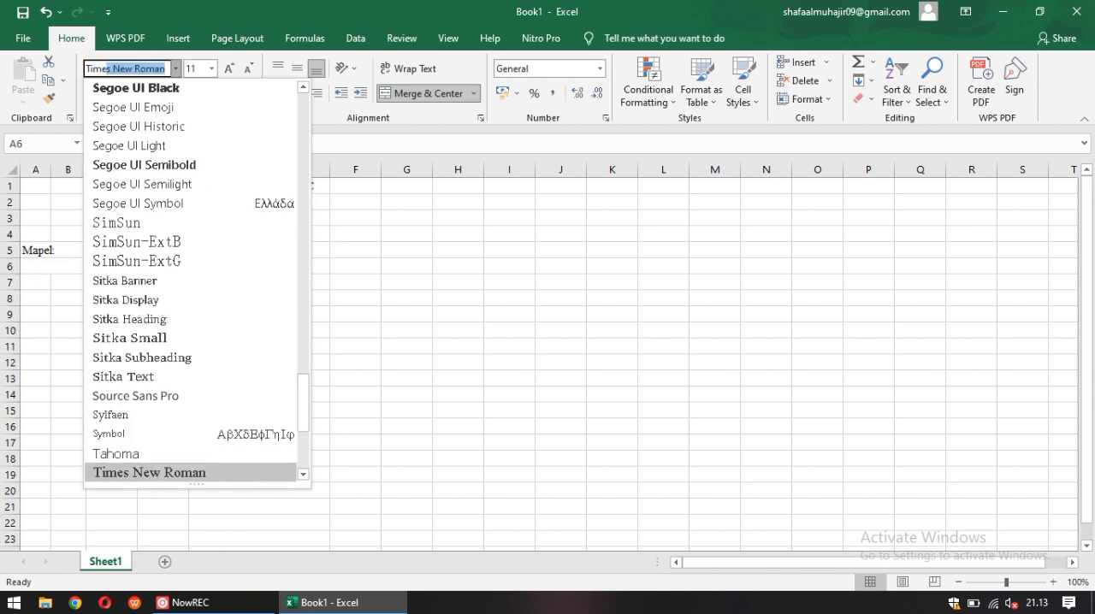
key(Return)
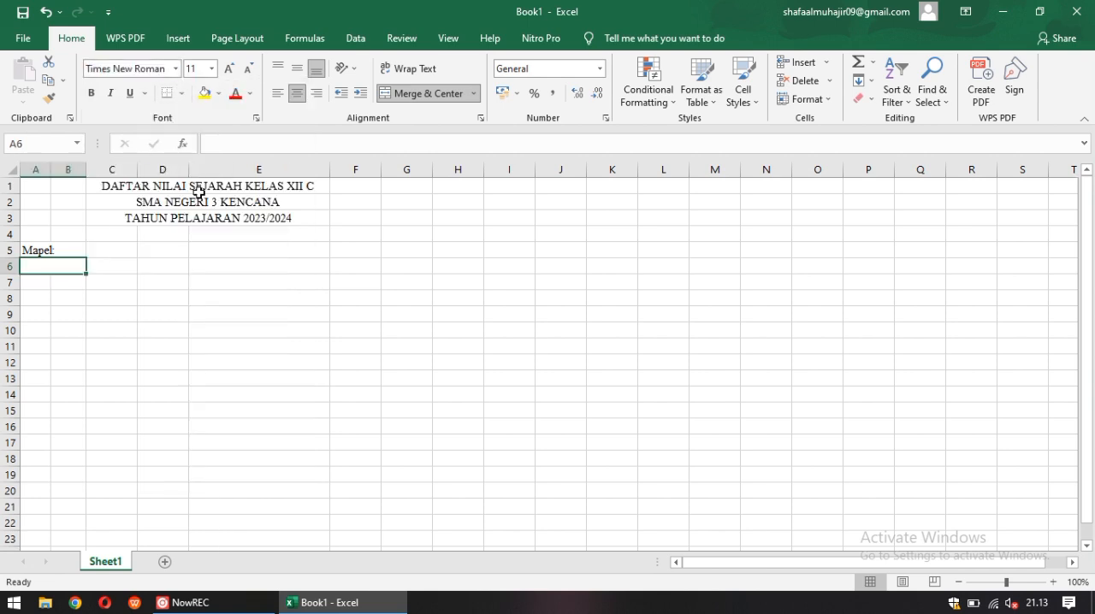
Left-align the merged cell of row 6 and enter the label "Guru Mapel:" in it
click(277, 94)
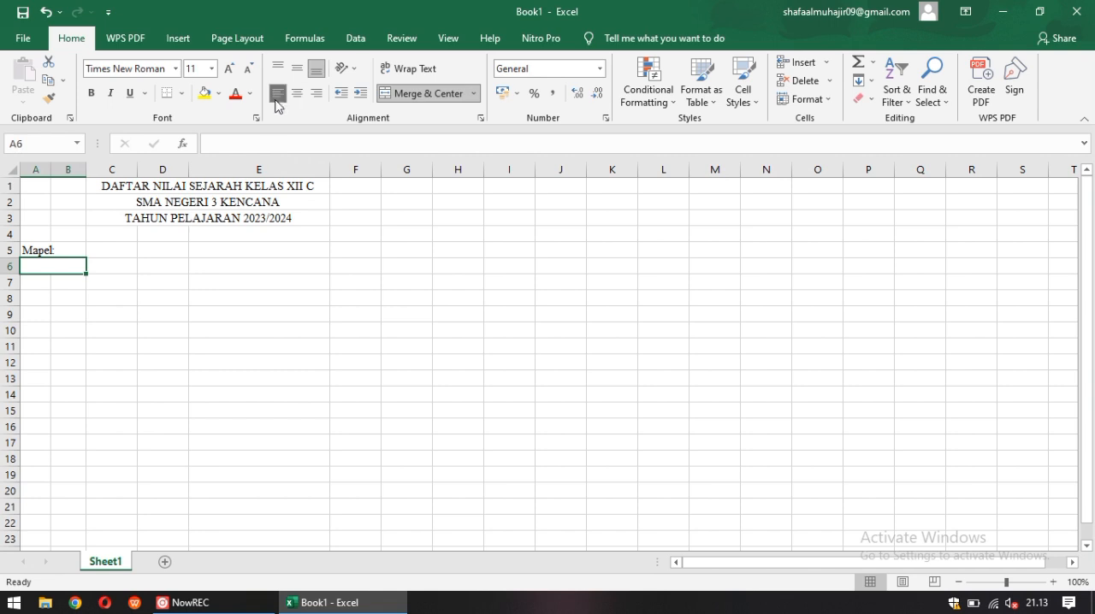
text(GURU)
key(BackSpace)
key(BackSpace)
key(BackSpace)
text(uru)
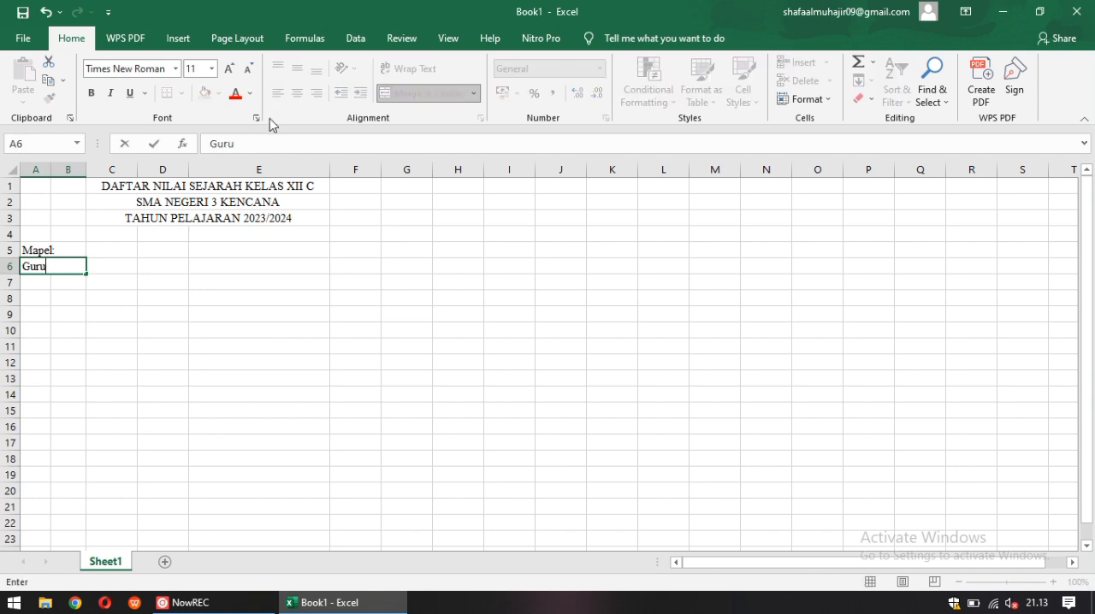
text( Mapel:)
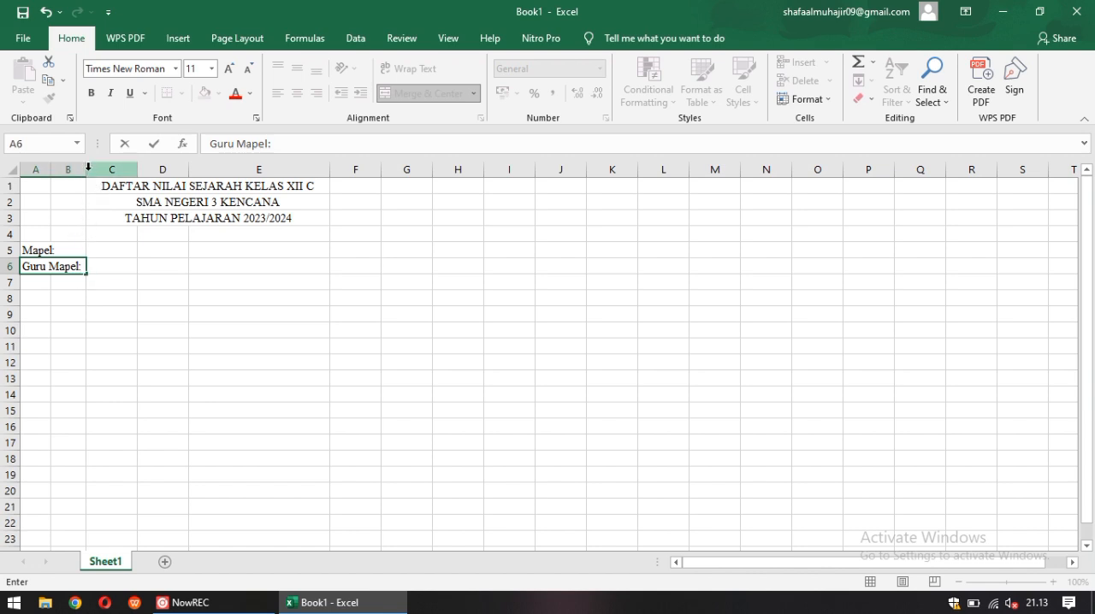
Widen column B to nearly three times the width of column A
click(94, 263)
drag(87, 174, 137, 171)
click(125, 333)
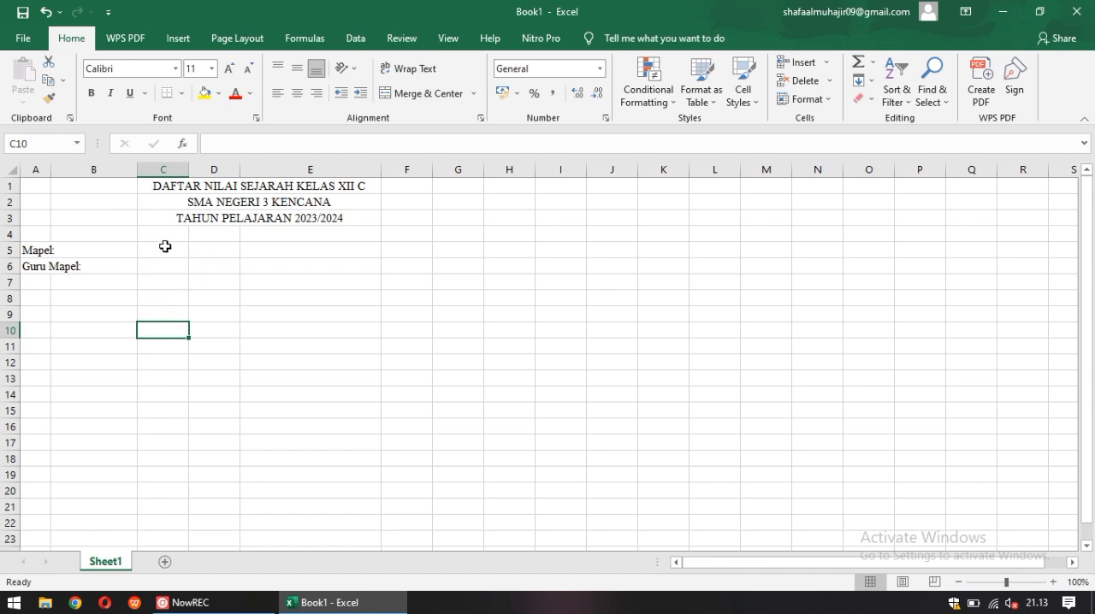
click(62, 285)
click(41, 285)
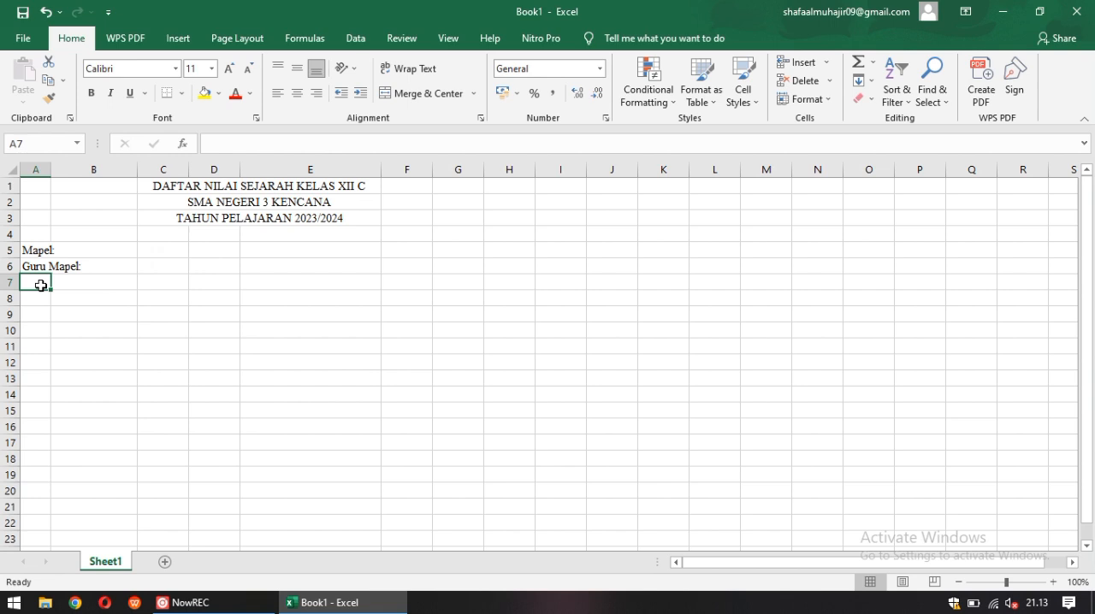
text(ke)
key(BackSpace)
key(BackSpace)
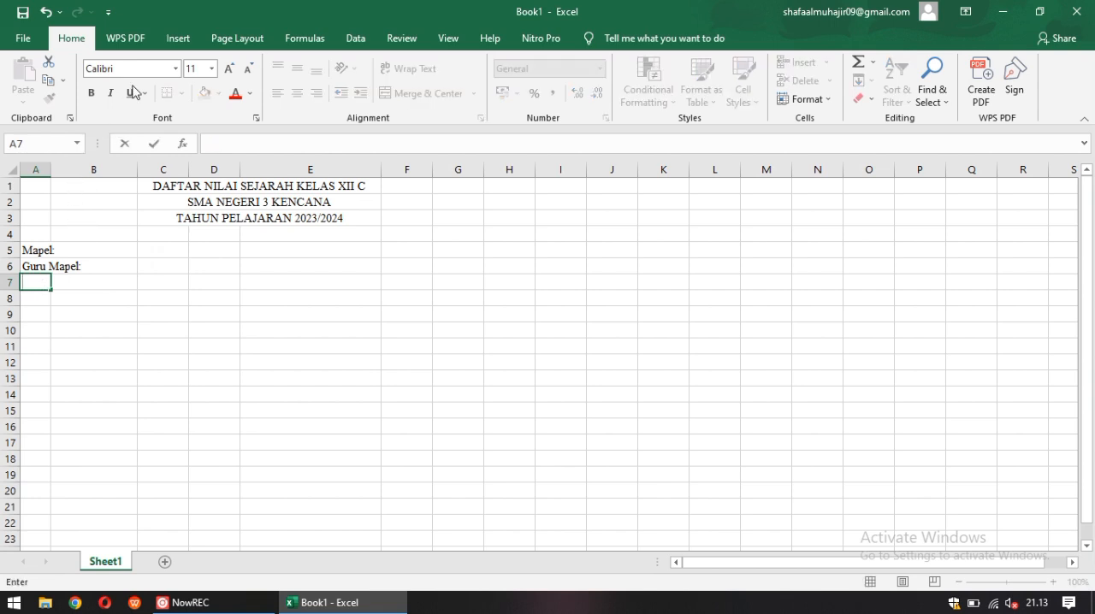
Merge and center cells A7:B7 below the "Guru Mapel:" label
click(60, 290)
click(36, 289)
drag(36, 289, 91, 282)
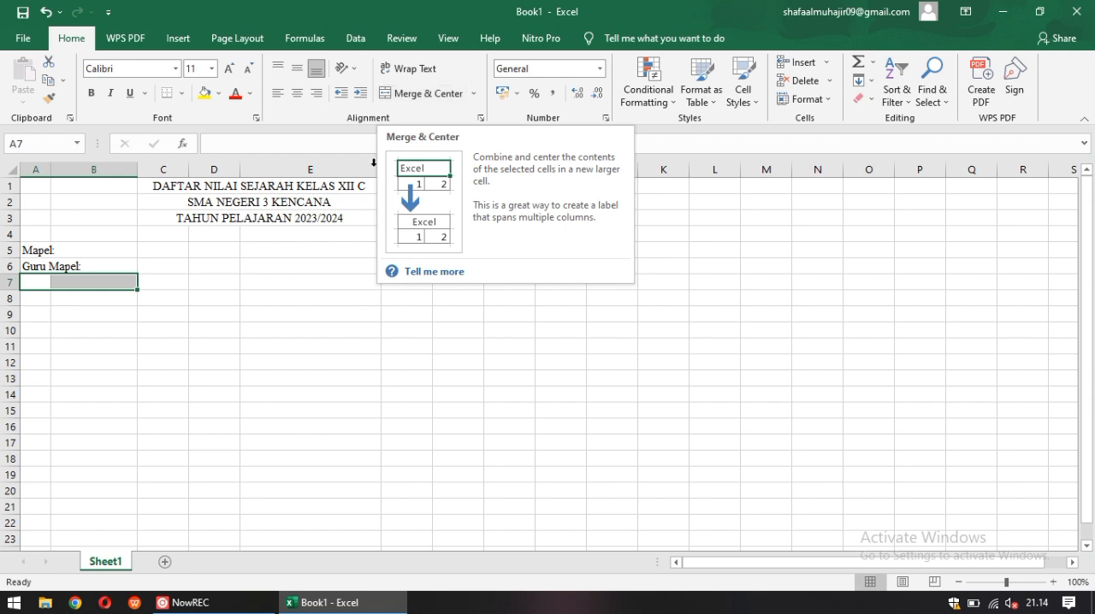
click(213, 285)
click(61, 283)
click(42, 284)
click(62, 282)
click(47, 283)
drag(51, 283, 95, 282)
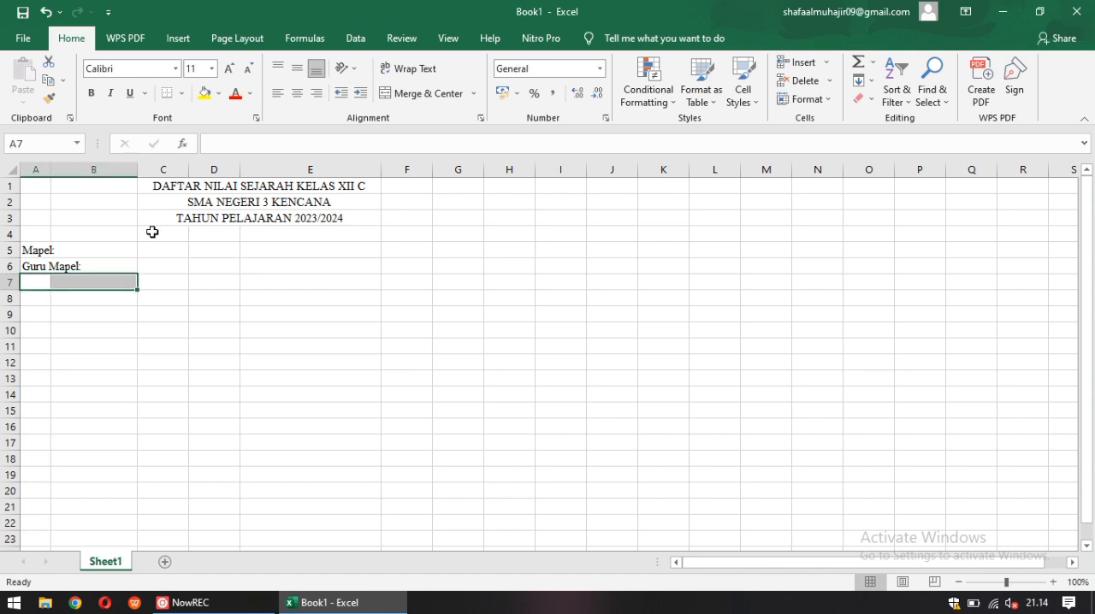
click(426, 94)
text(ko)
key(BackSpace)
key(BackSpace)
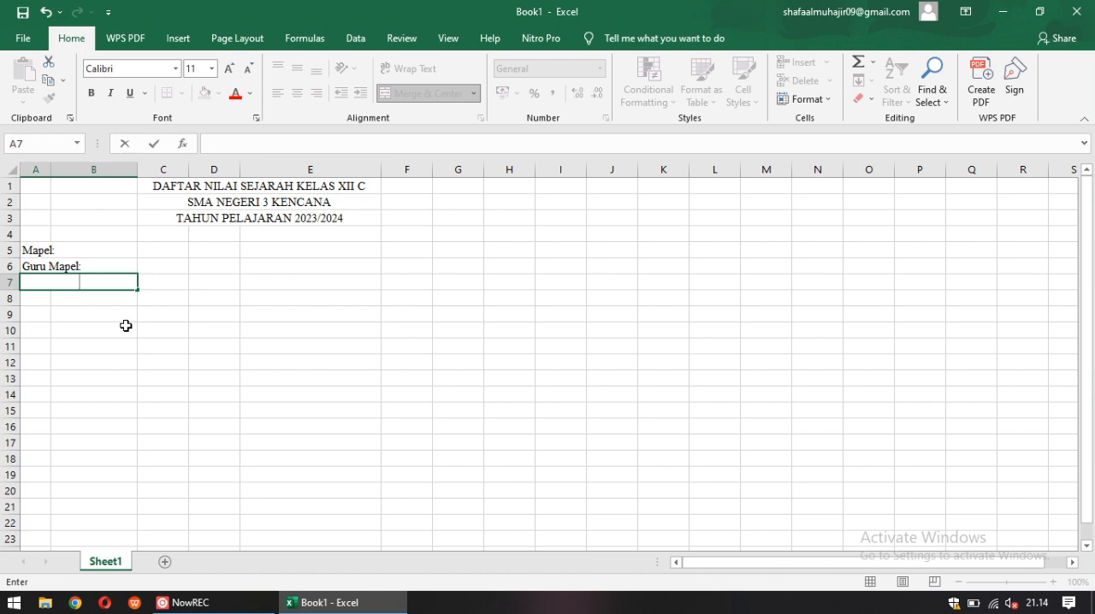
Set the font of the merged cell in row 7 to Times New Roman
click(176, 68)
text(ti)
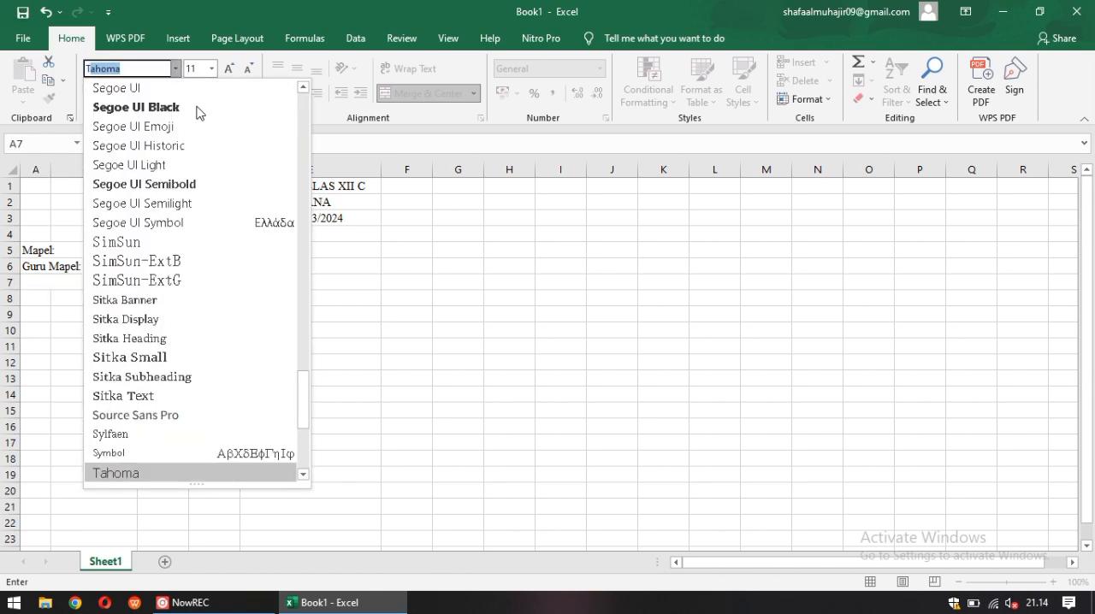
key(Return)
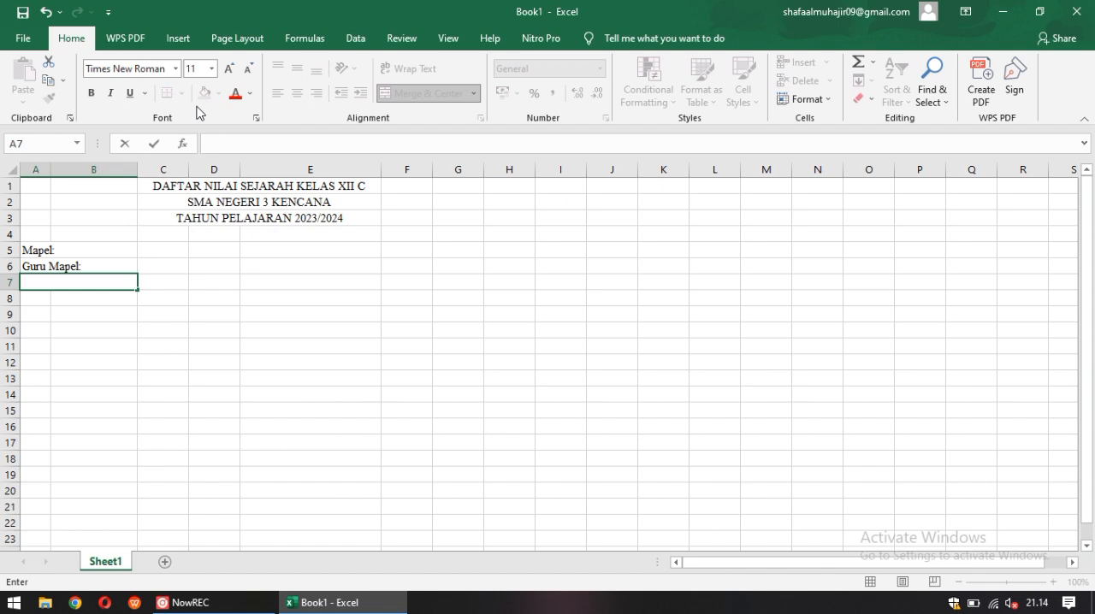
Reselect the merged cell in row 7 and reapply the Times New Roman font to it
click(117, 298)
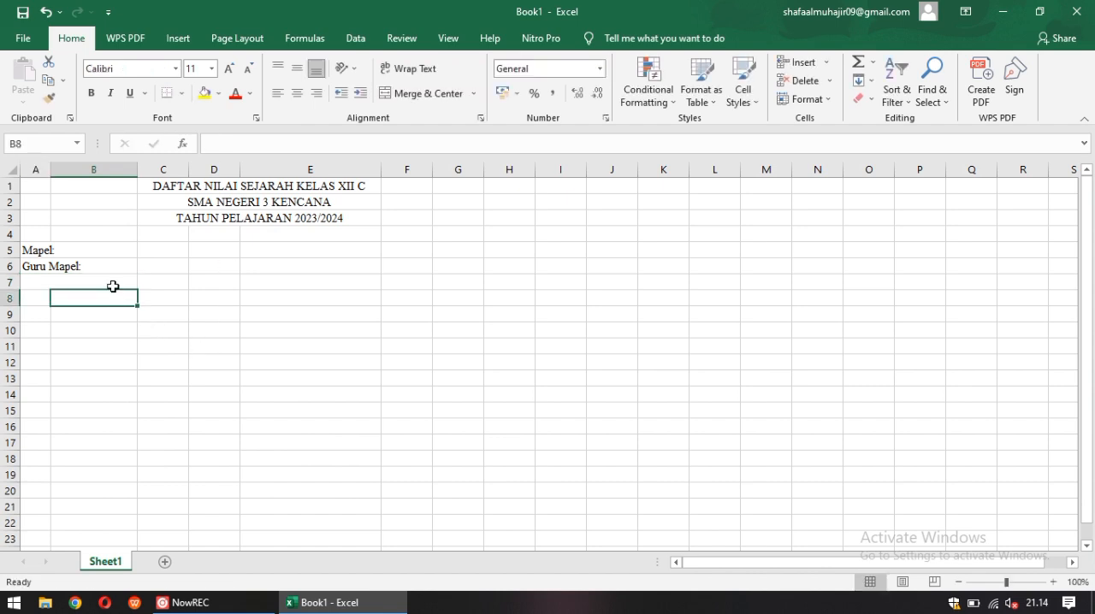
click(113, 287)
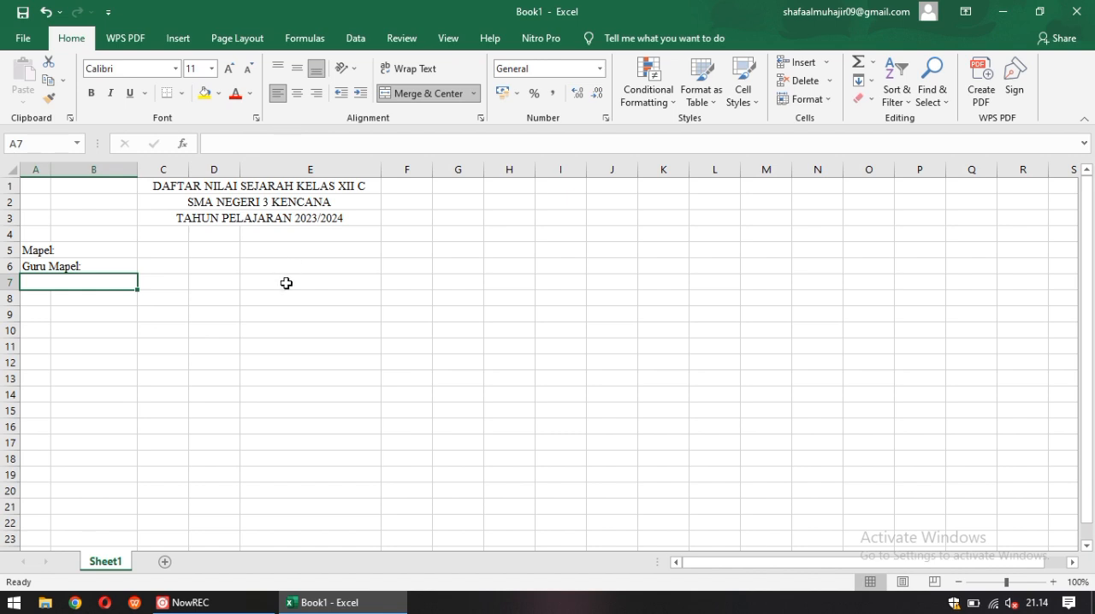
text(kela)
key(BackSpace)
key(BackSpace)
key(BackSpace)
key(BackSpace)
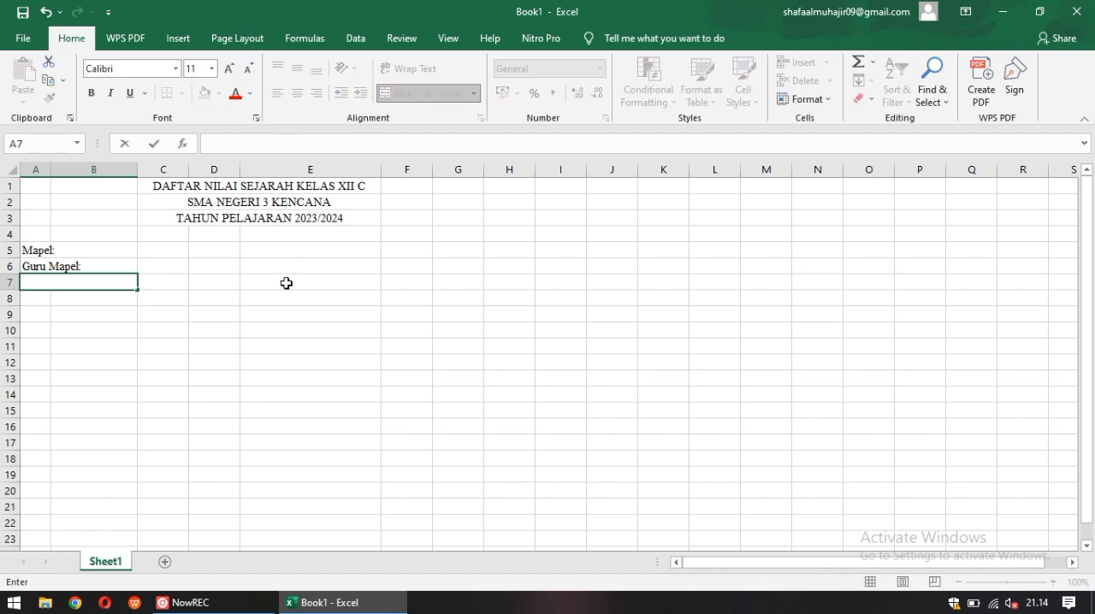
click(175, 70)
text(Times New Roman)
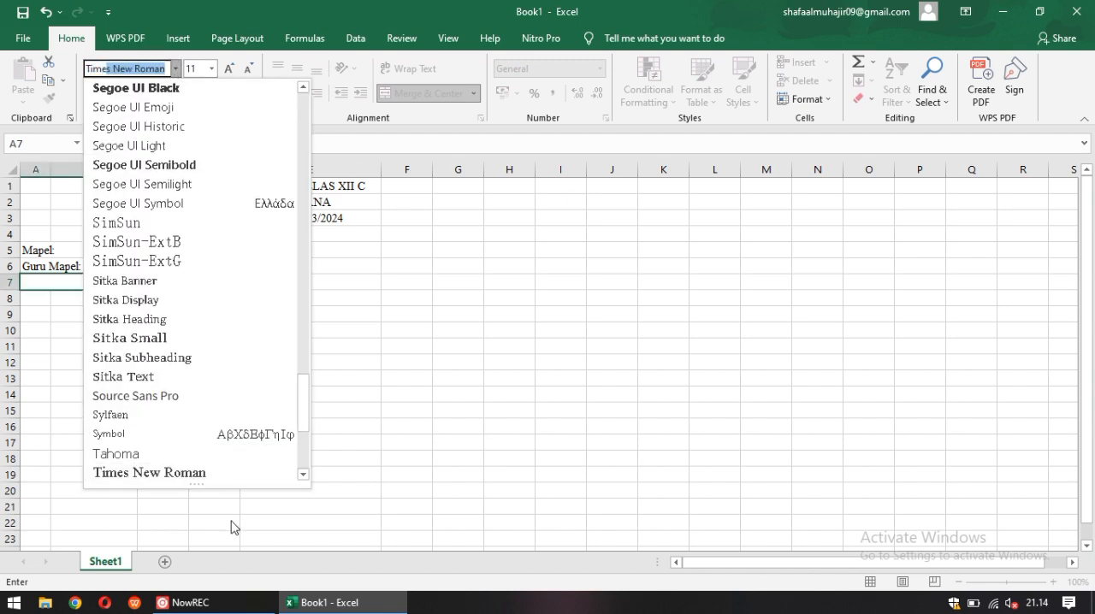
click(236, 472)
Enter the label "Kelas: XII C" in the merged cell of row 7
text(KELA)
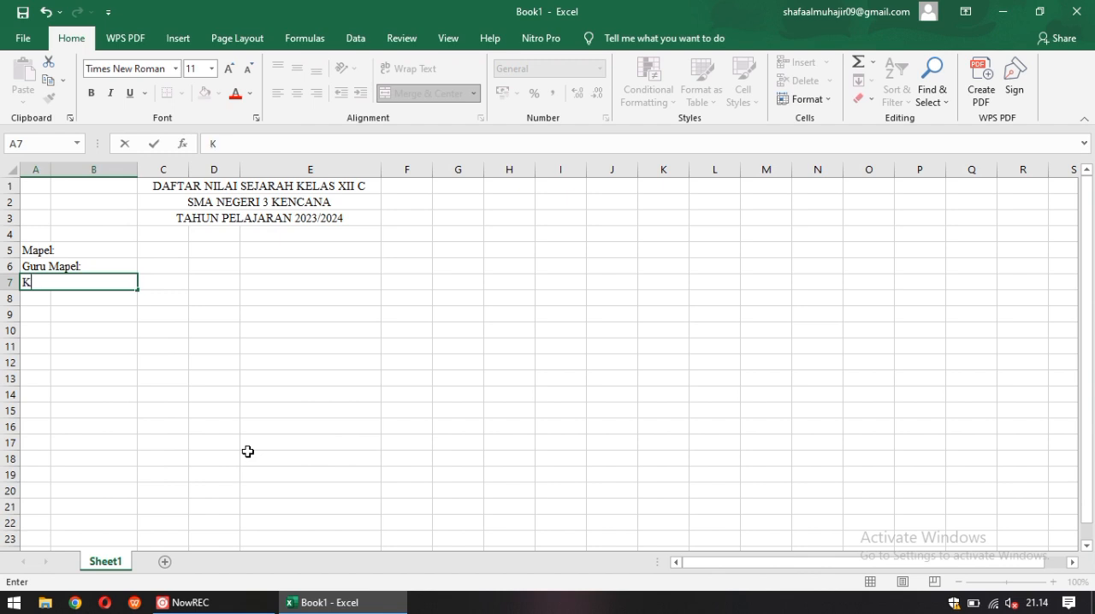
key(BackSpace)
key(BackSpace)
key(BackSpace)
text(elas:)
text(XII C)
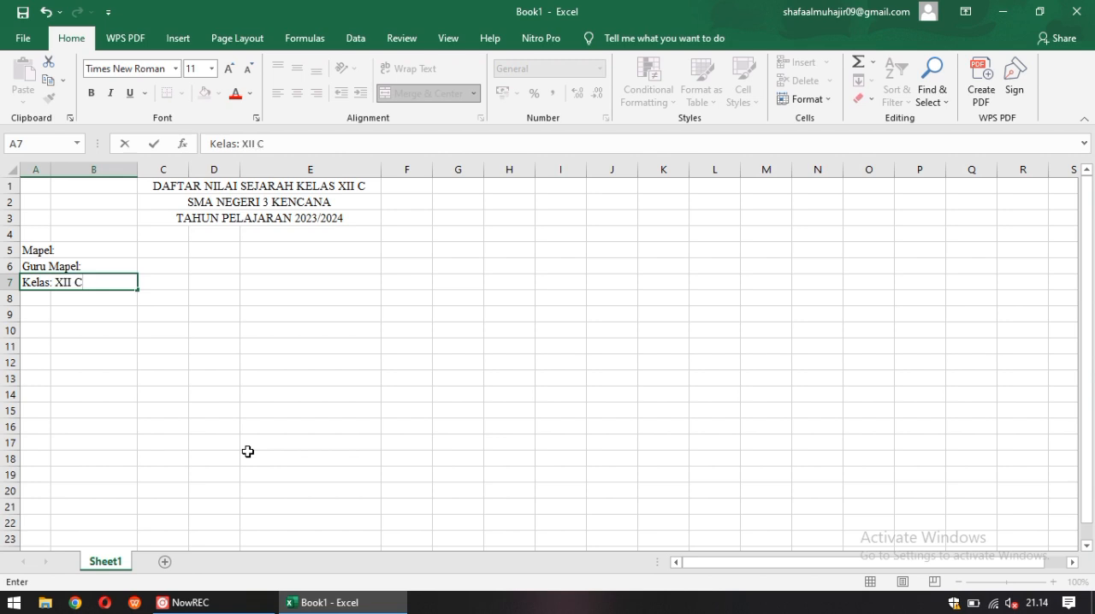
click(167, 287)
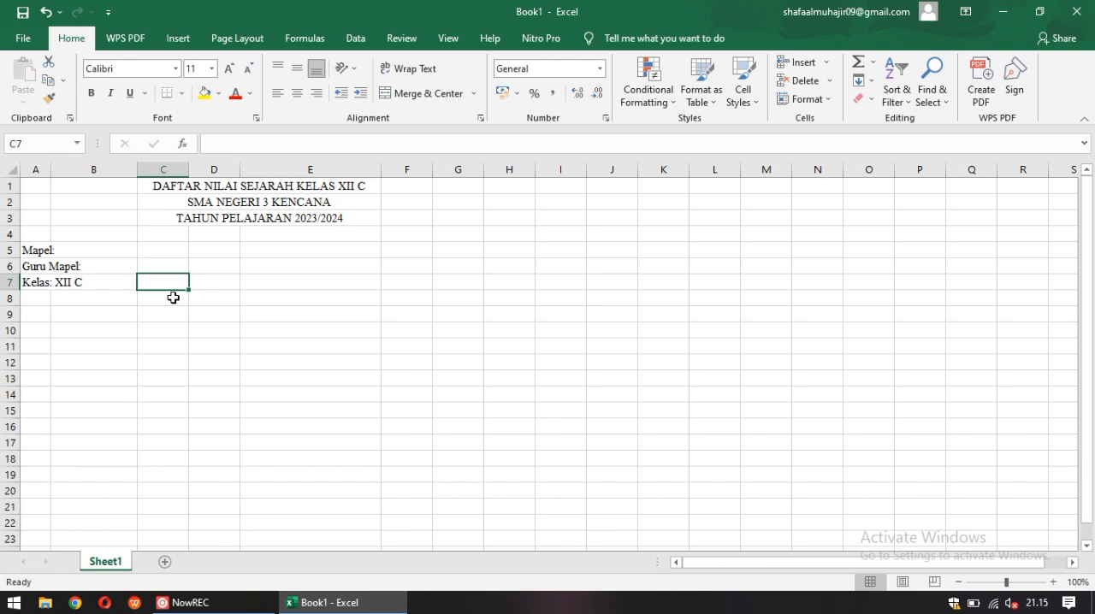
Set the font of cell C5, beside the "Mapel:" label, to Times New Roman
click(162, 266)
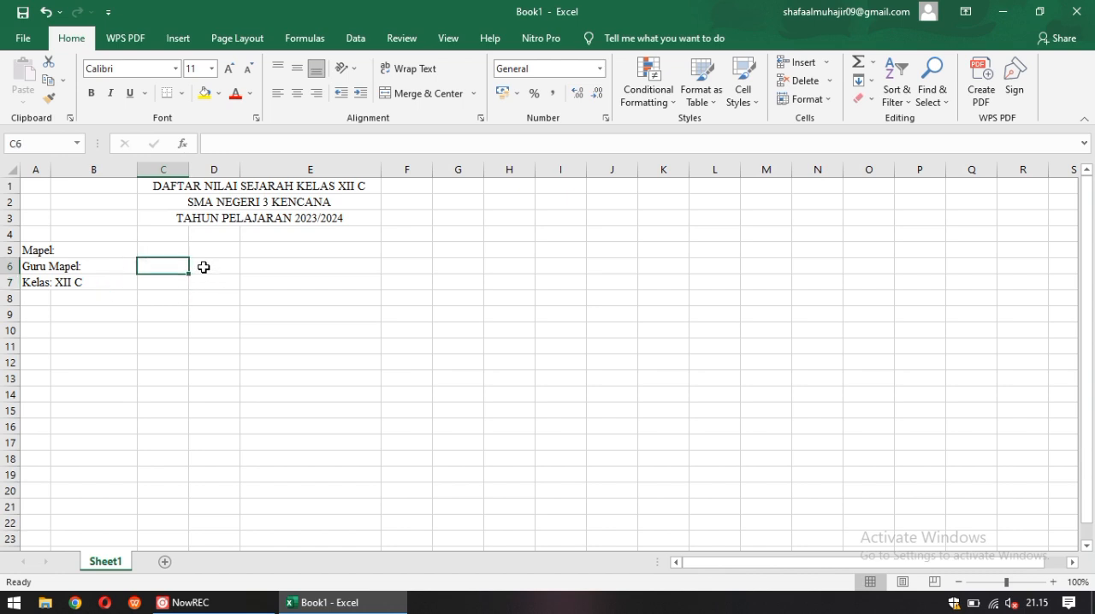
click(171, 249)
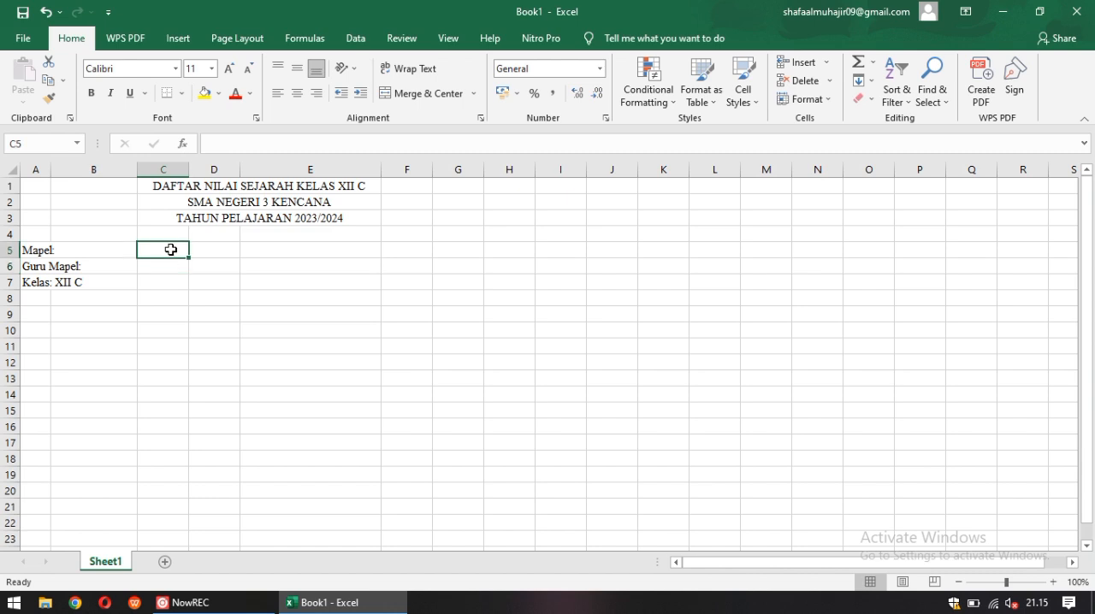
text(s)
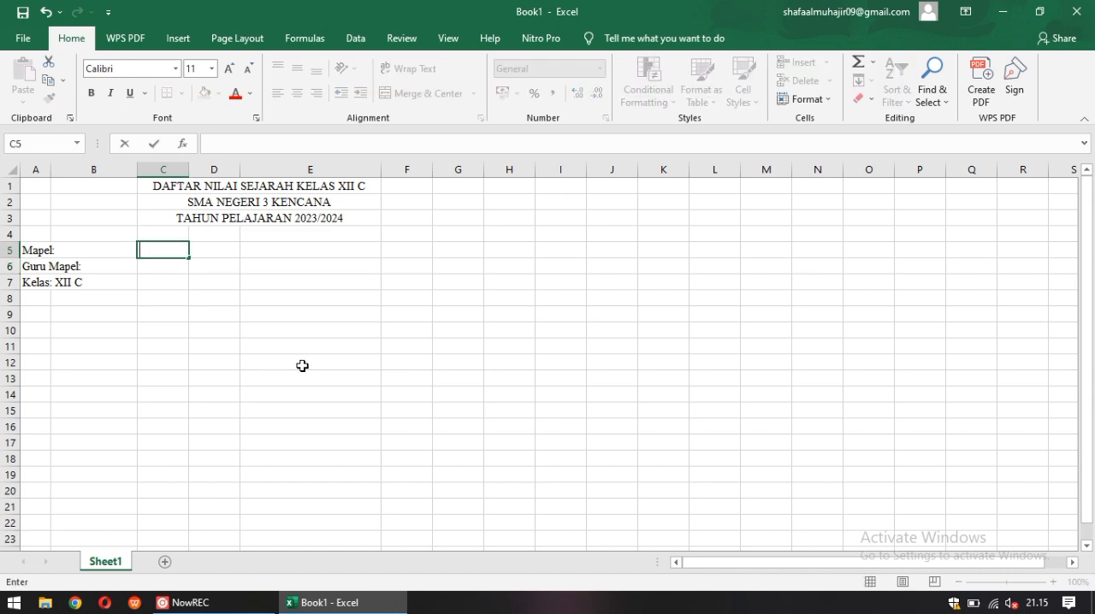
click(175, 70)
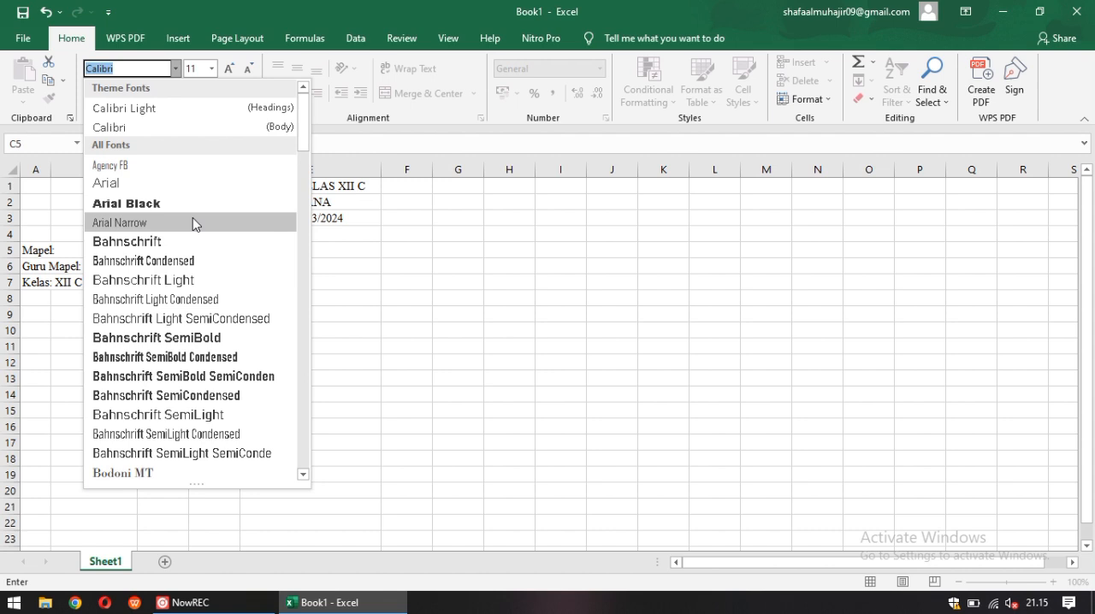
text(Times New Roman)
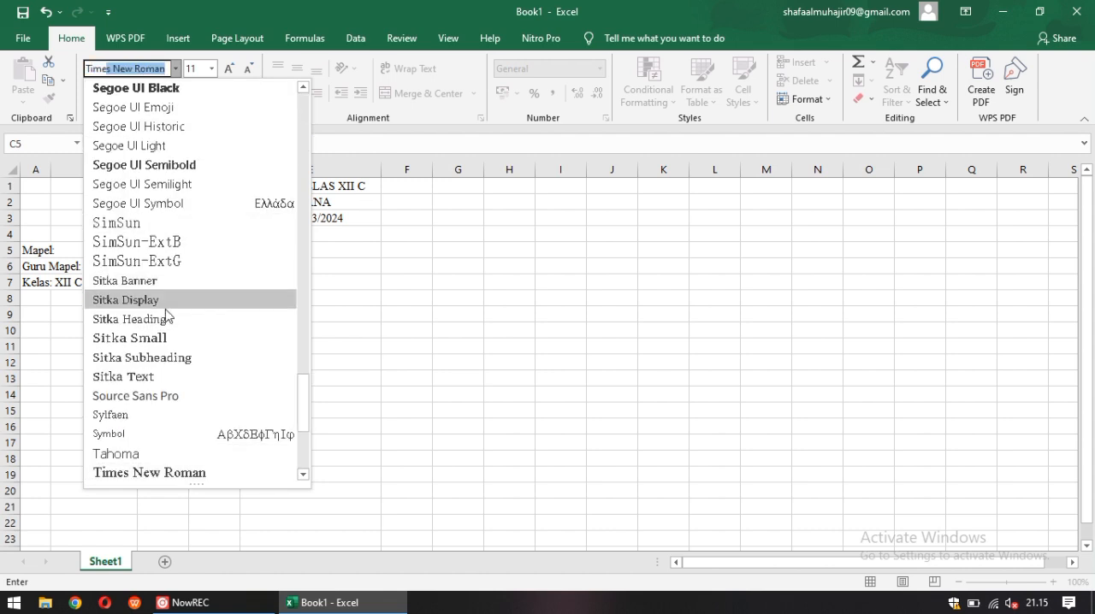
click(175, 475)
Enter the subject "SEJARAH" in cell C5
text(sm)
key(BackSpace)
key(BackSpace)
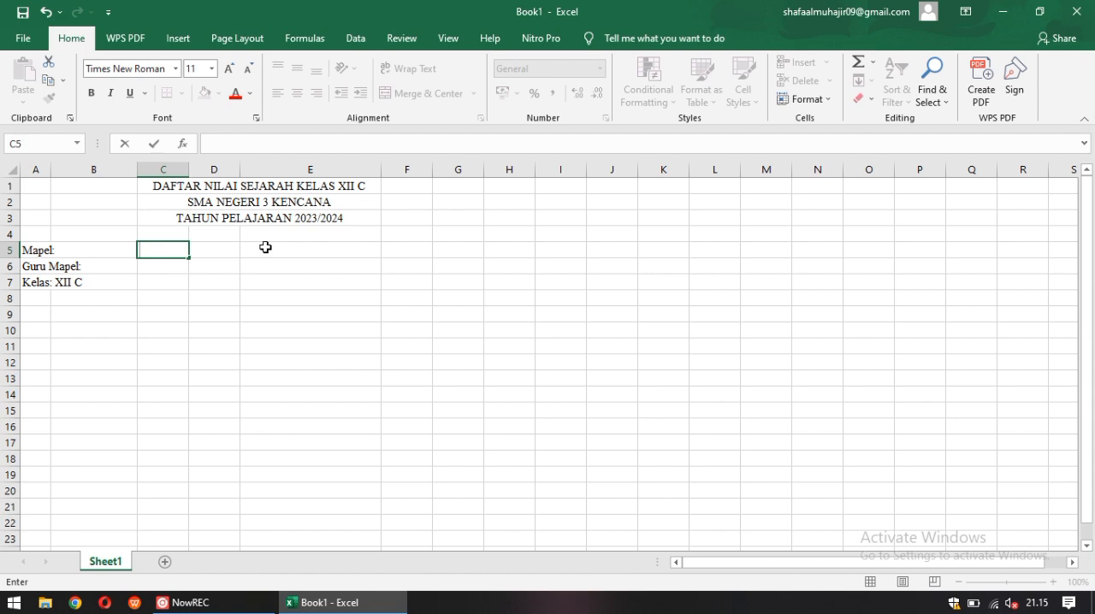
text(SEJARAG)
key(BackSpace)
text(H)
click(228, 283)
Enter the teacher's full name in capital letters in cell C6, beside the "Guru Mapel:" label
click(175, 267)
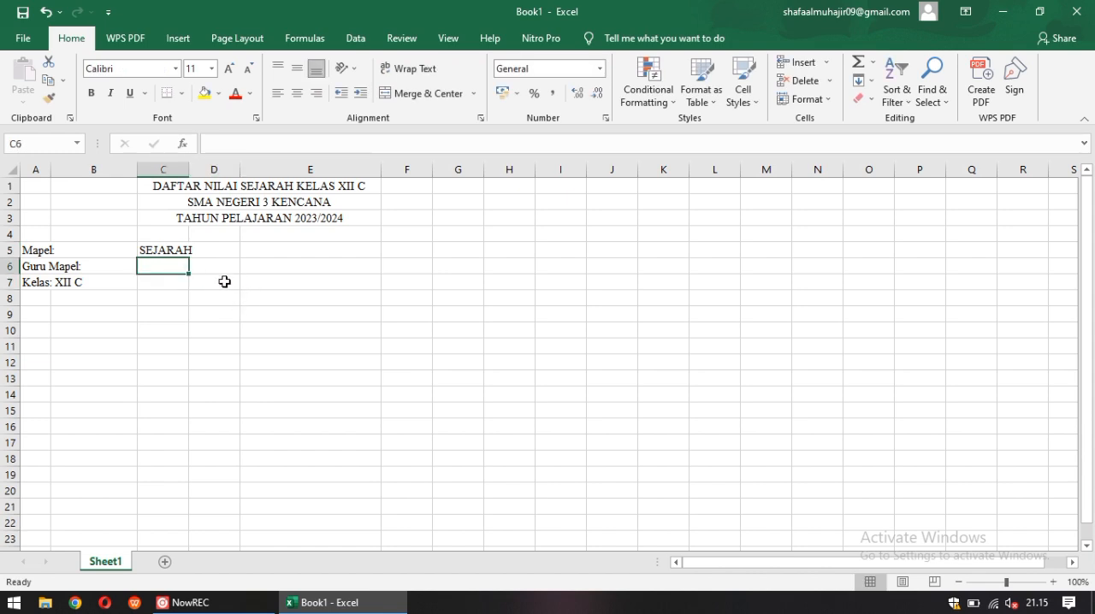
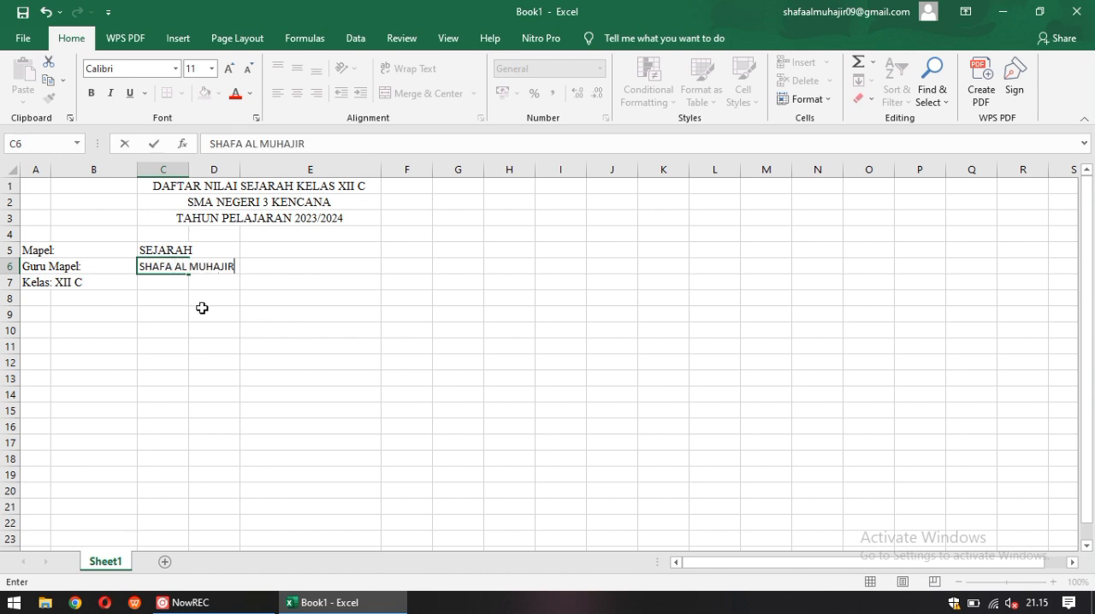
click(204, 309)
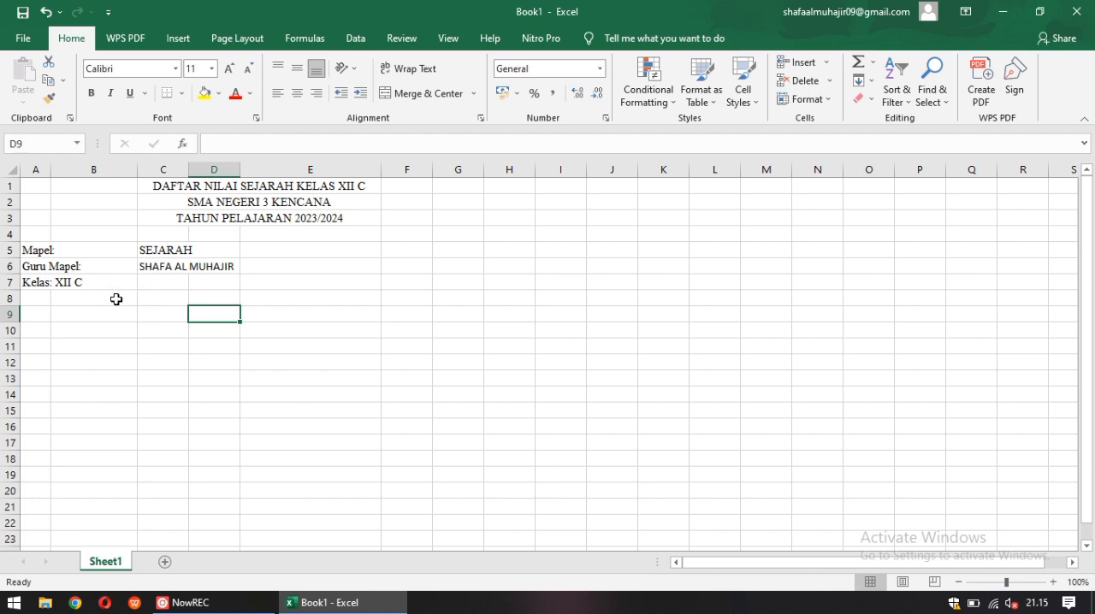
Apply All Borders to the range A8:E28 to form the grade table grid
click(45, 301)
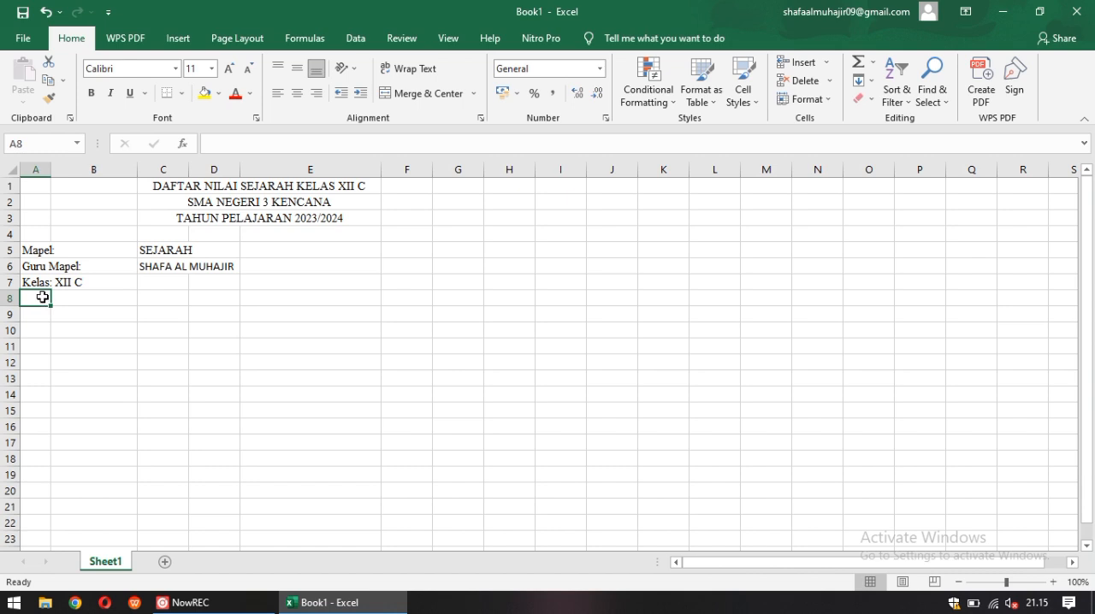
drag(42, 297, 358, 293)
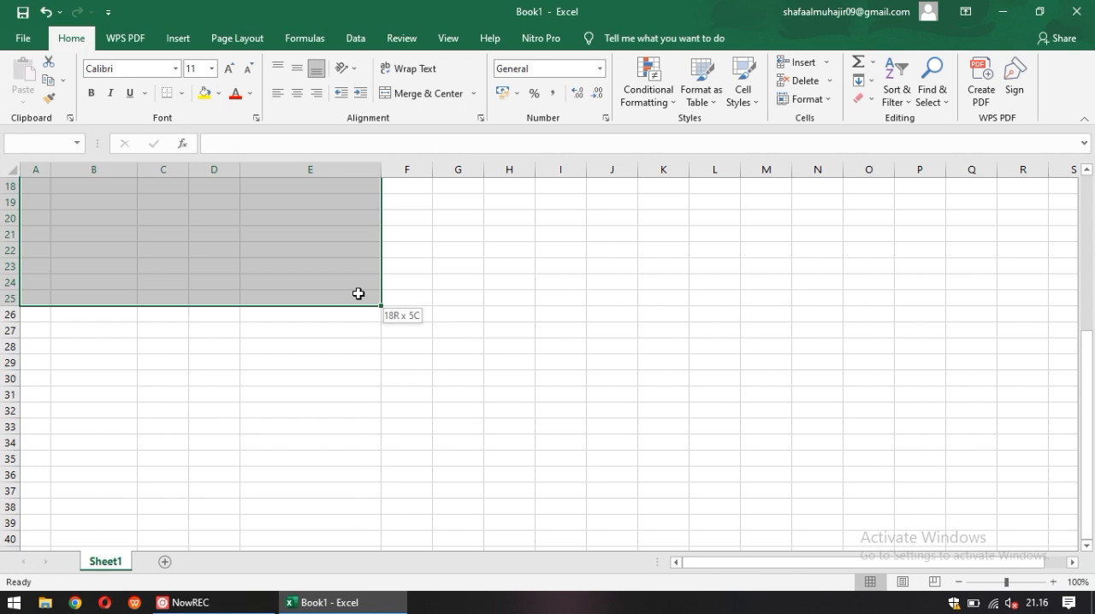
drag(355, 293, 350, 343)
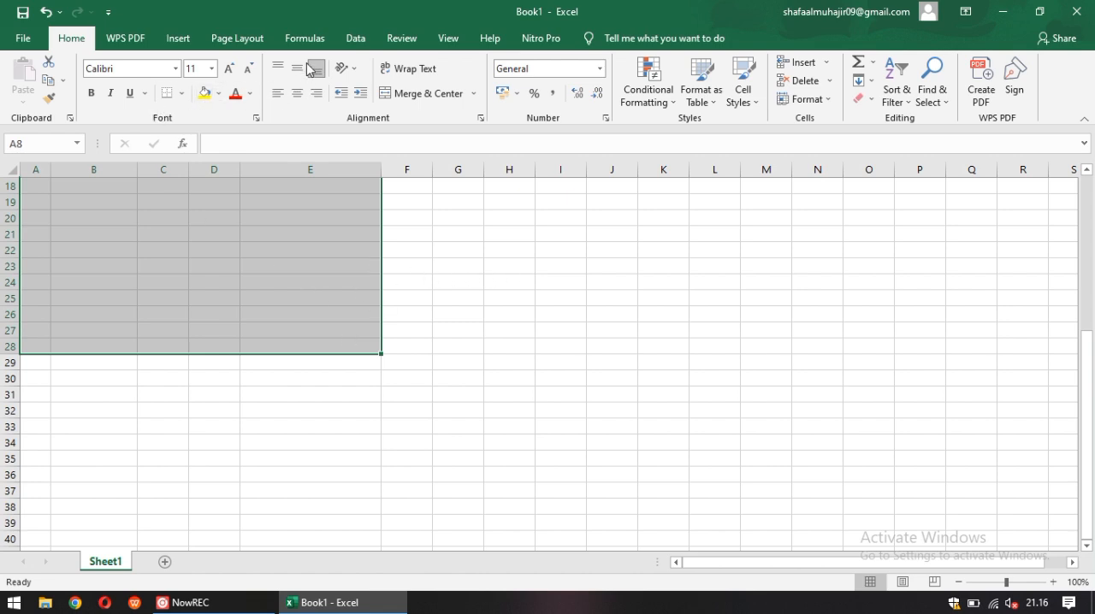
click(182, 93)
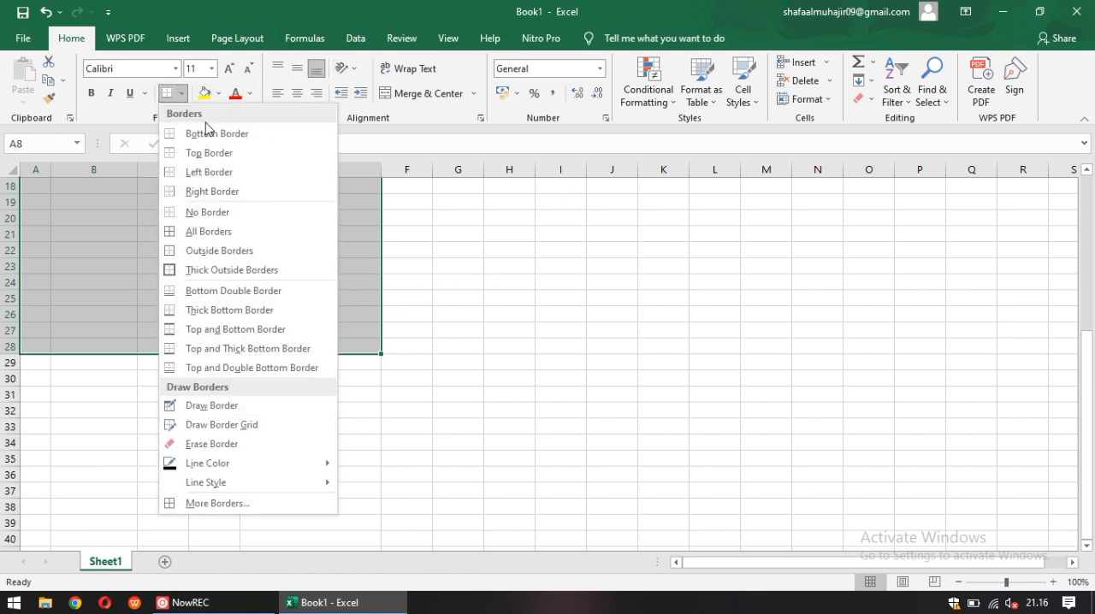
click(240, 230)
scroll(311, 300, up, 1)
click(428, 308)
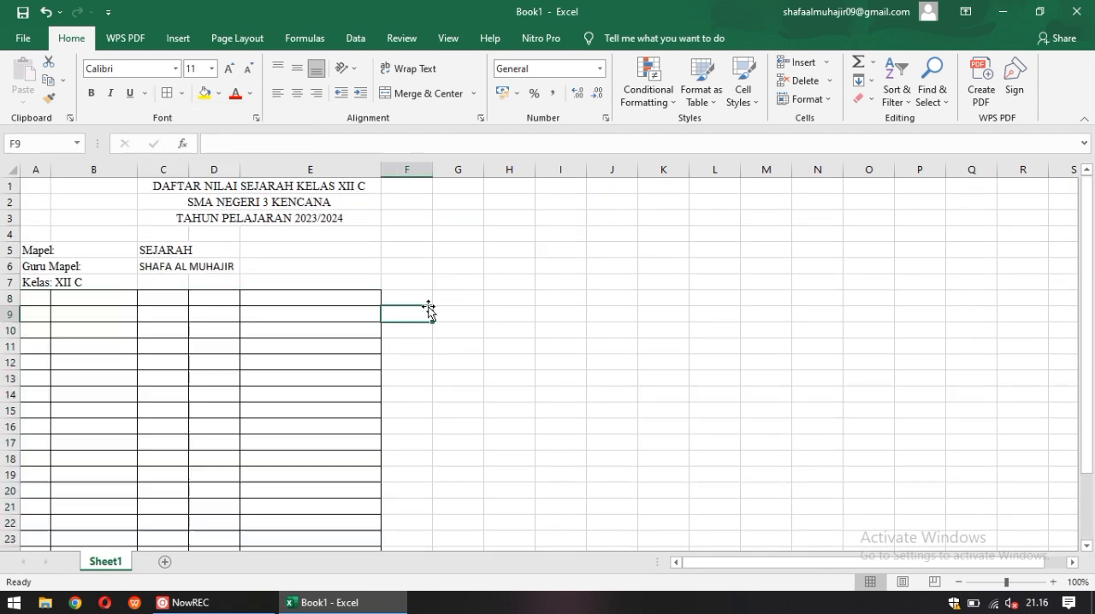
Set the font of cell A8 to Times New Roman and enter the column header "NO"
click(33, 298)
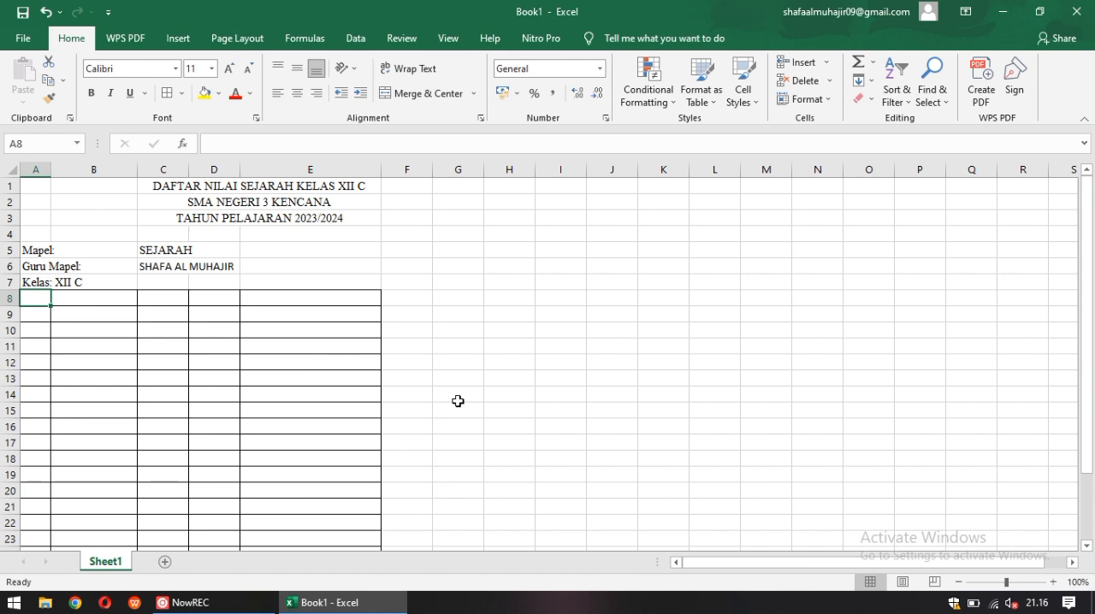
text(N)
key(BackSpace)
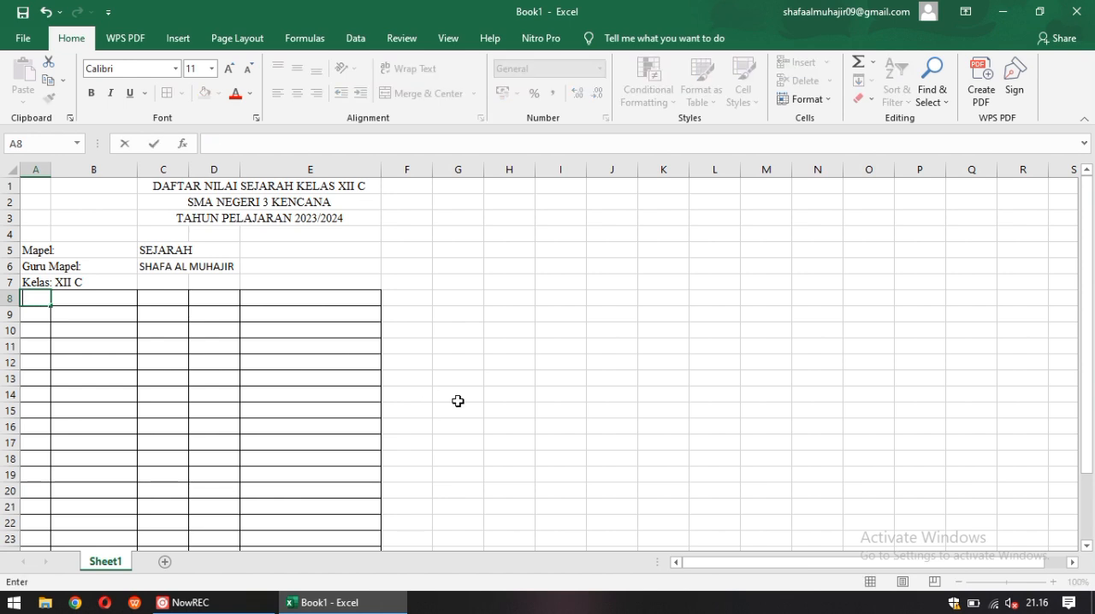
click(175, 69)
text(Times New Roman)
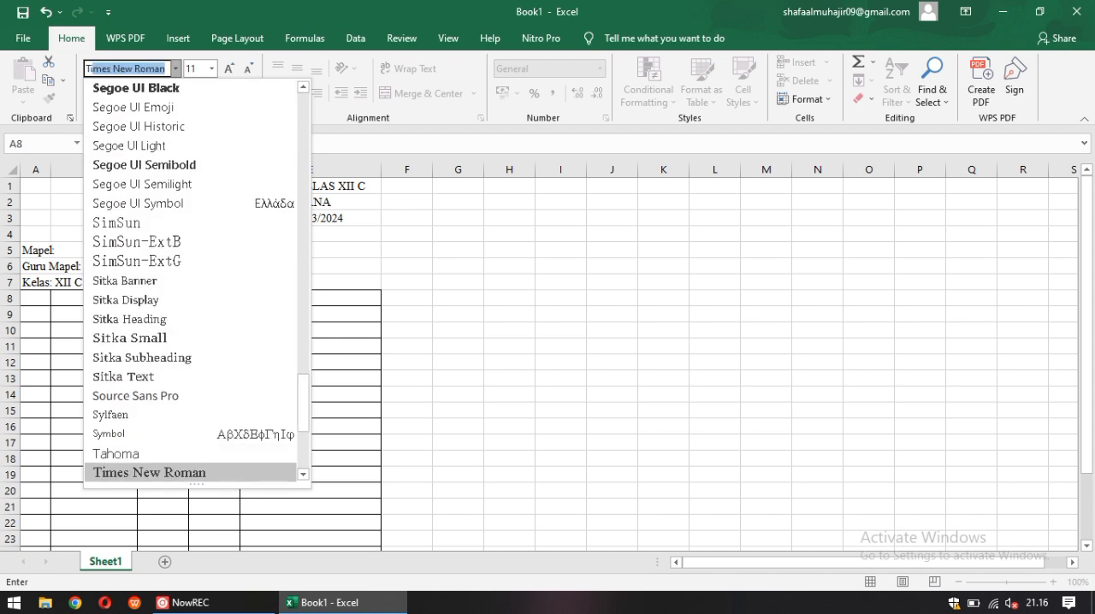
click(31, 298)
click(166, 69)
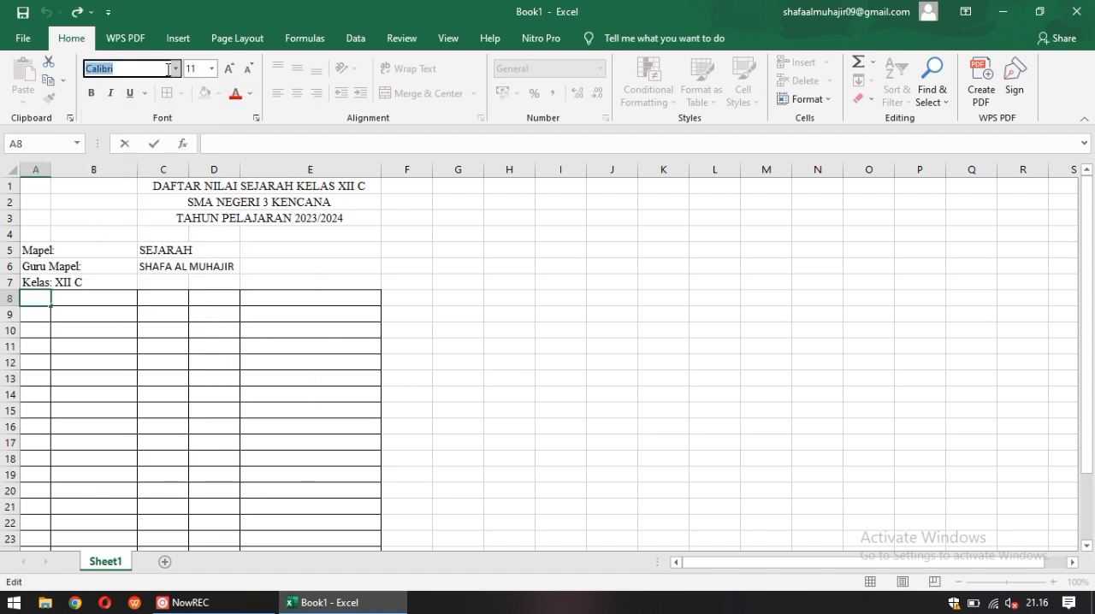
text(Times New Roman)
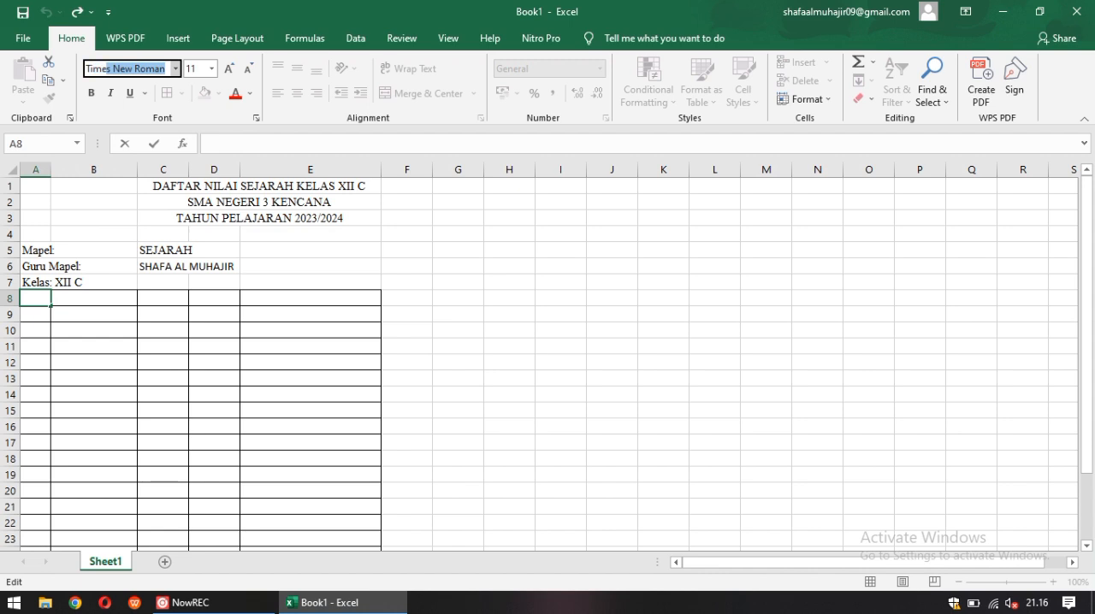
key(Return)
text(NO)
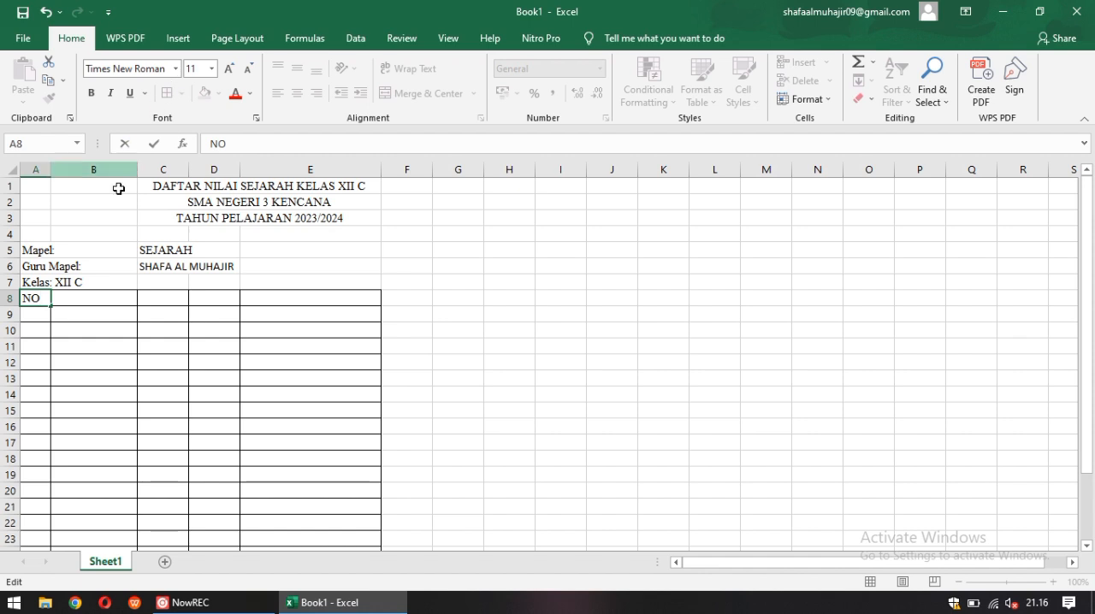
Set the font of cell B8 to Times New Roman
click(108, 297)
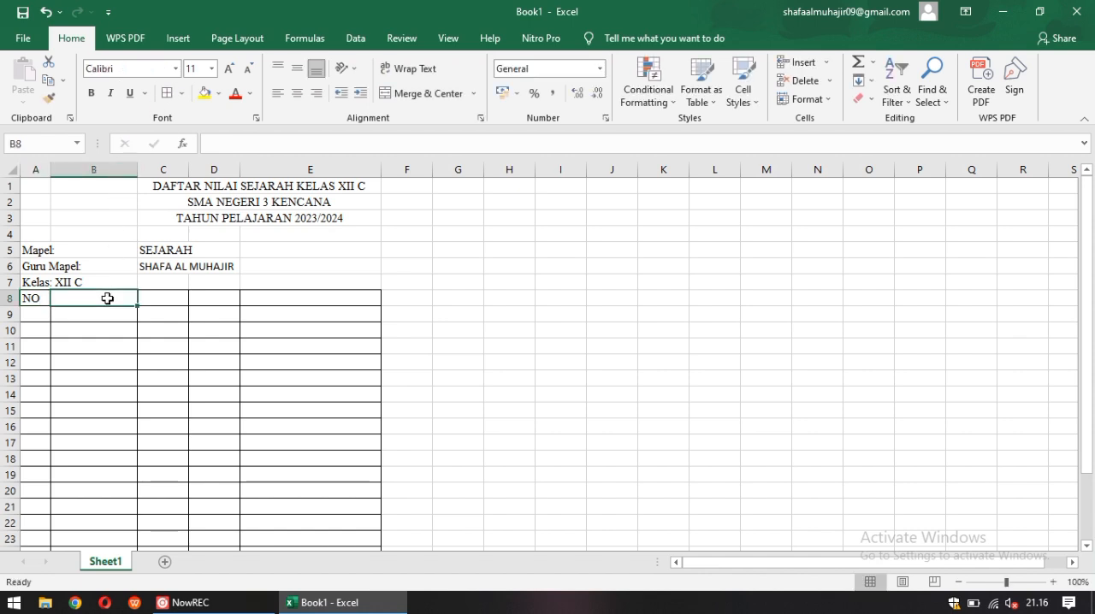
text(NAMA)
key(BackSpace)
key(BackSpace)
key(BackSpace)
key(BackSpace)
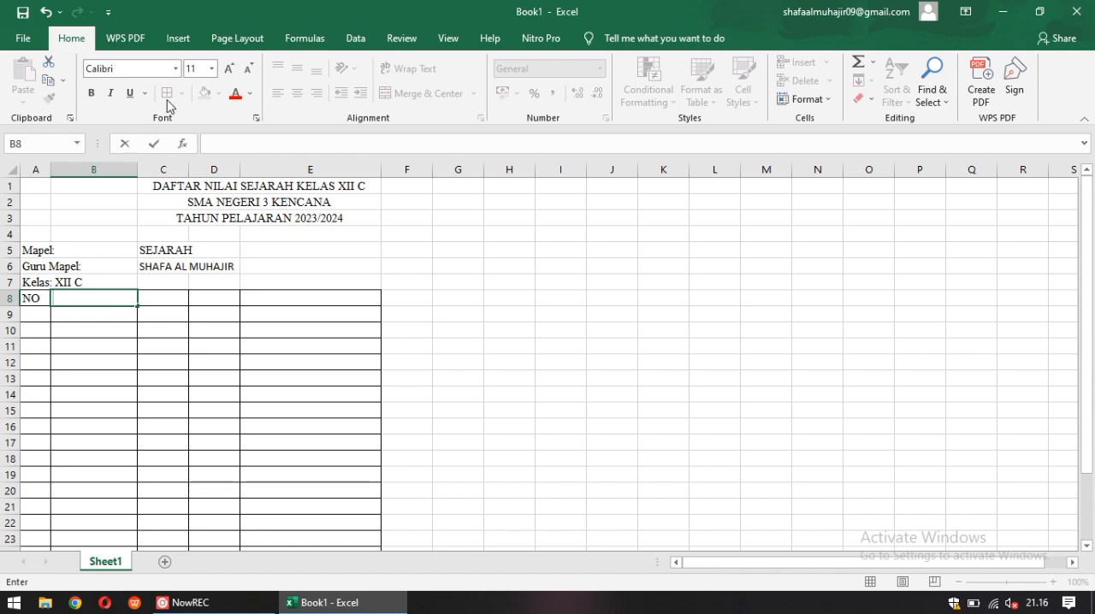
click(172, 71)
click(175, 68)
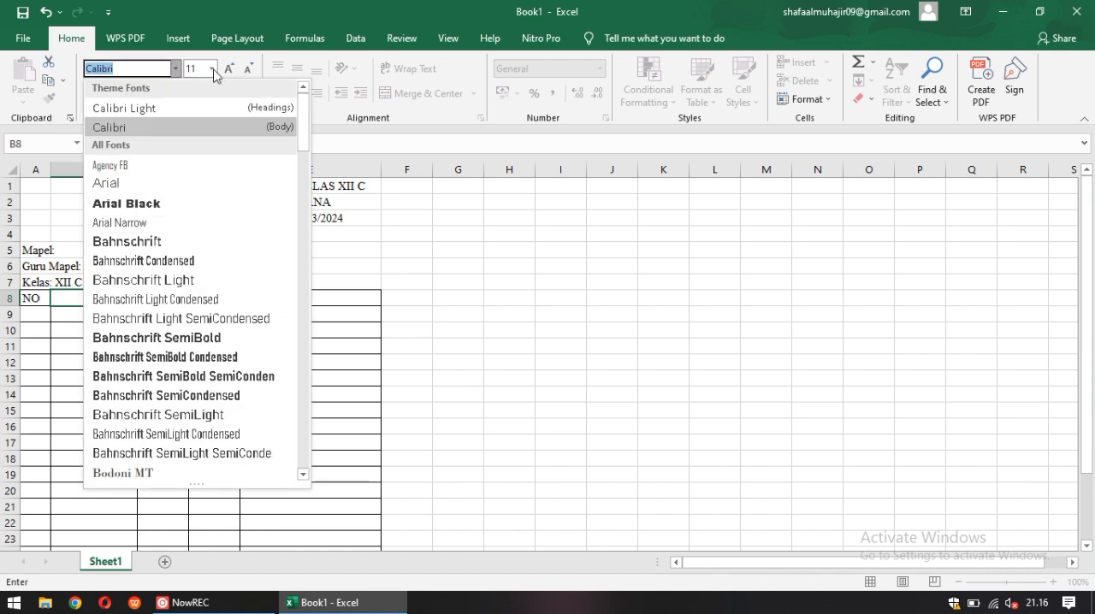
text(Time)
key(BackSpace)
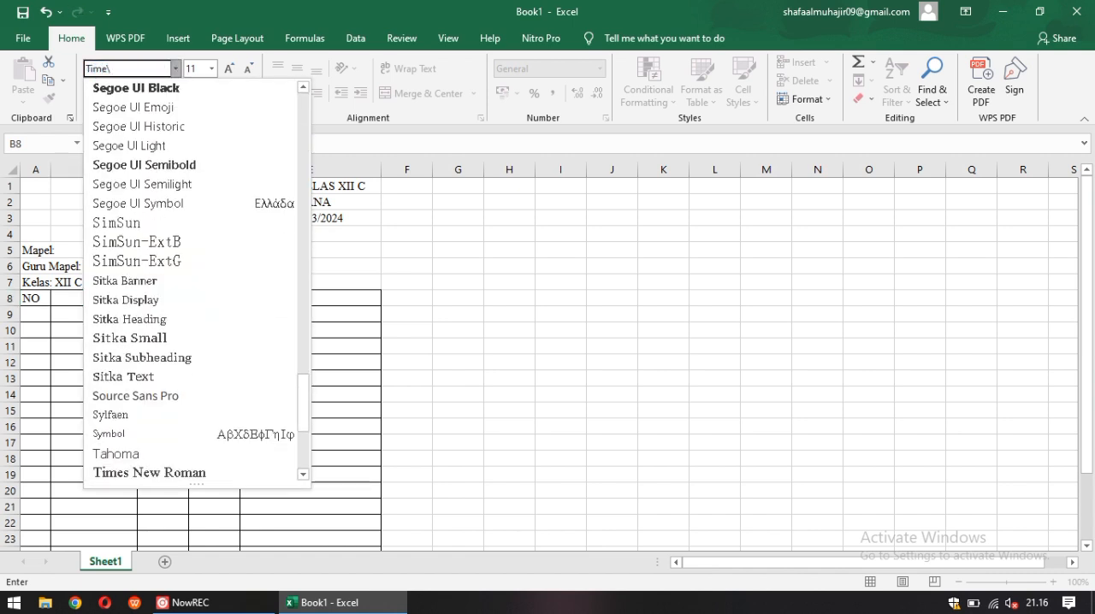
text(s New Roman)
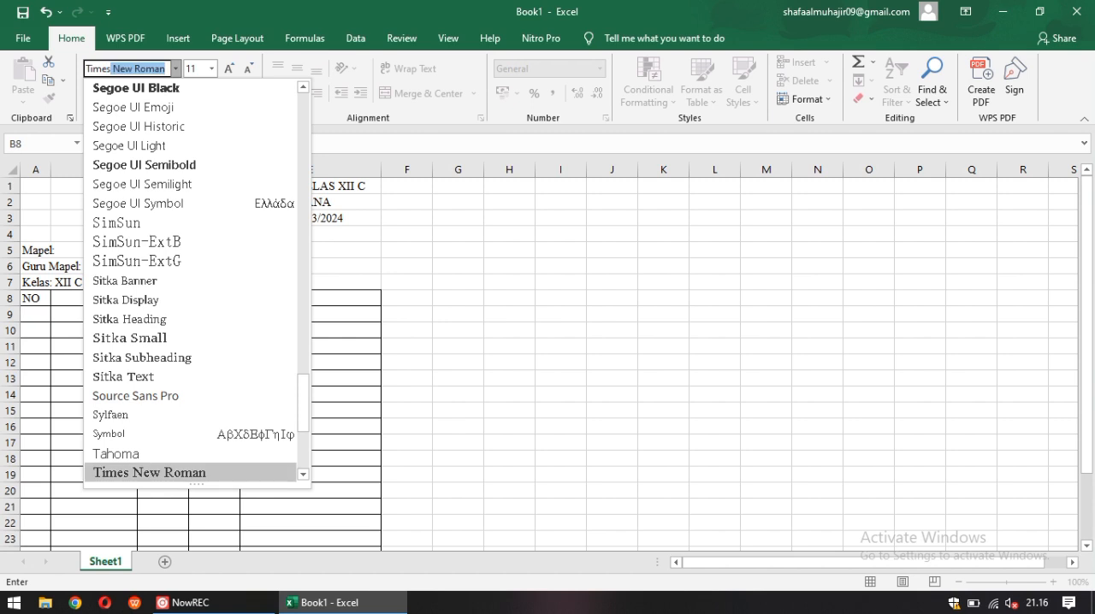
key(Return)
Enter the column header "NAMA SISWA" in cell B8
text(NAM)
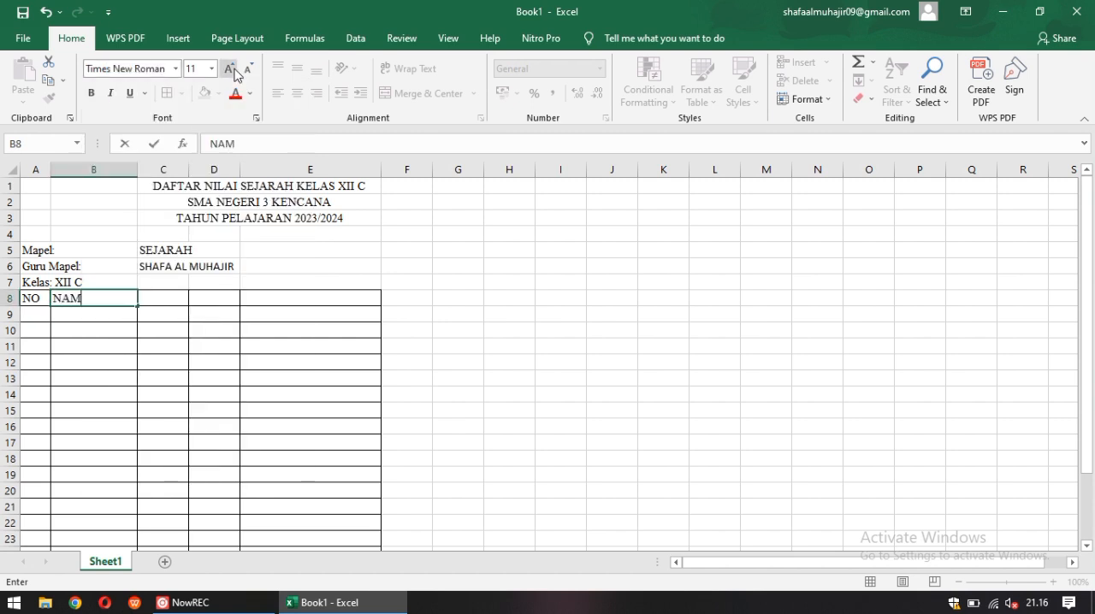
text(A SISWA)
key(Tab)
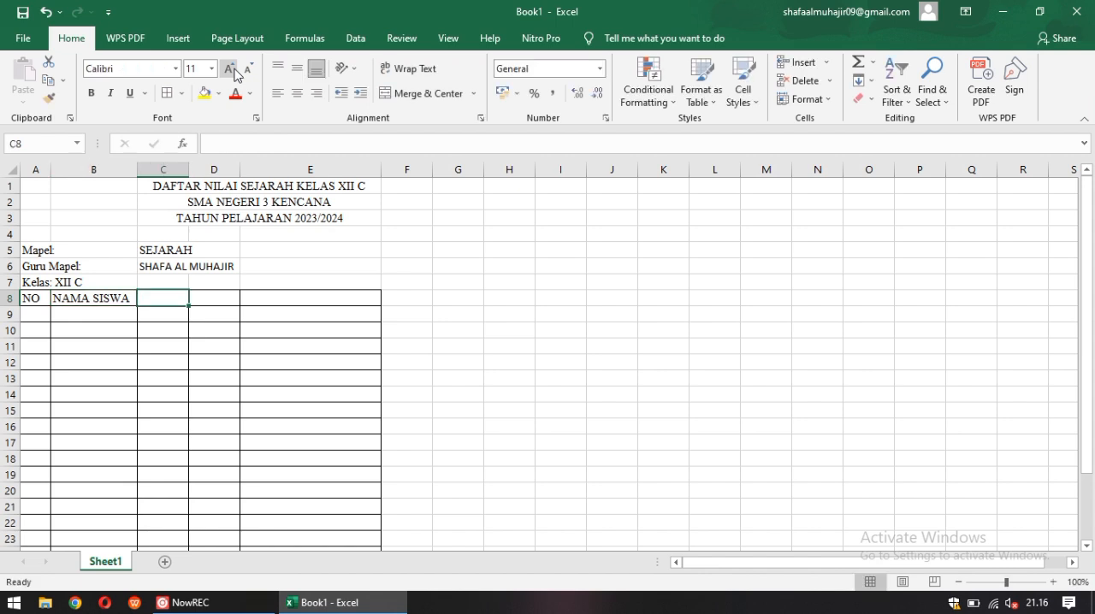
text(NILA)
key(BackSpace)
key(BackSpace)
key(BackSpace)
key(BackSpace)
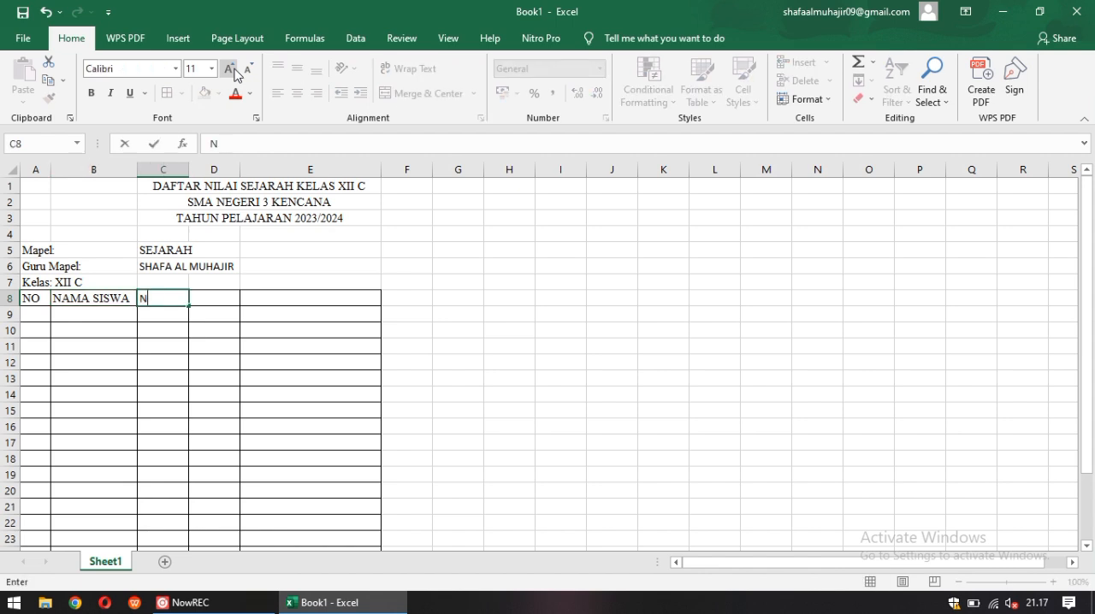
Set the font of cell C8 to Times New Roman and enter the column header "NILAIHARIAN"
click(176, 68)
text(Times New Roman)
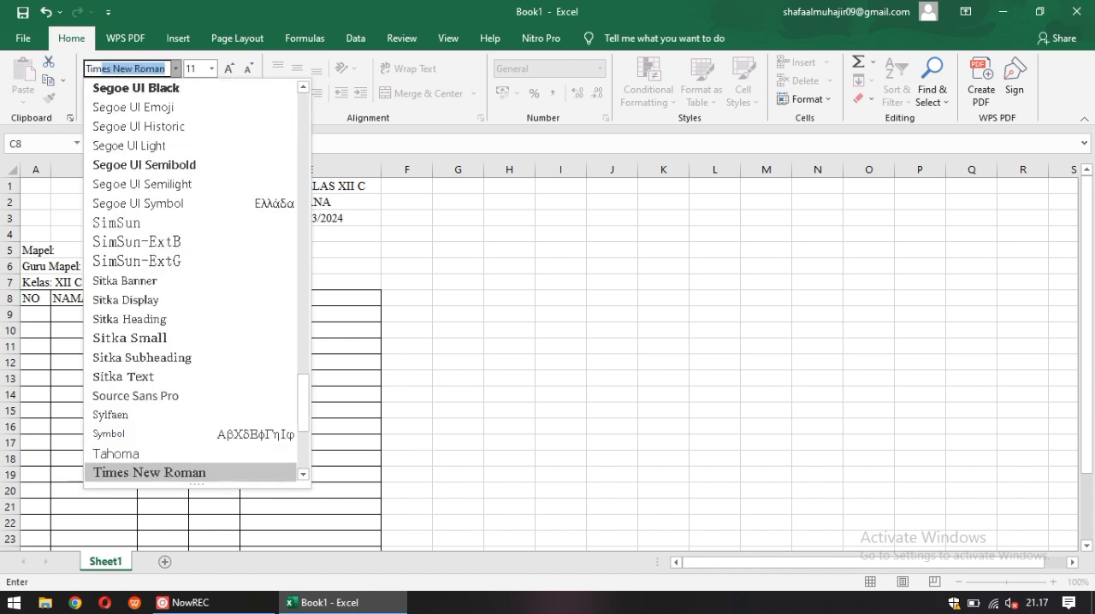
key(Return)
text(NILAIHA)
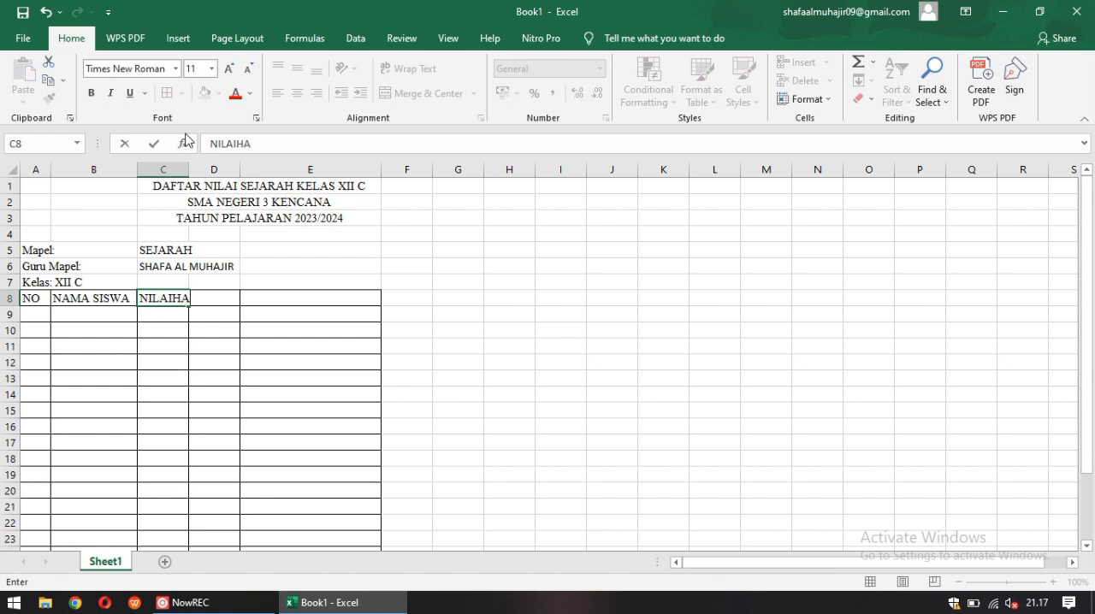
text(RIAN)
click(232, 297)
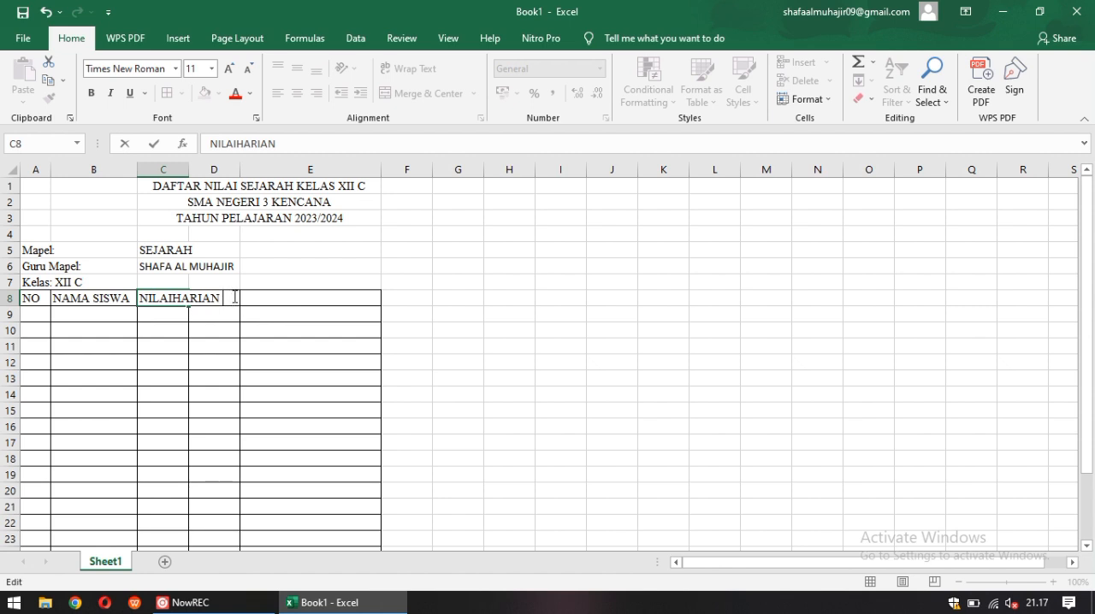
click(253, 277)
Set the font of cell D8 to Times New Roman
click(227, 297)
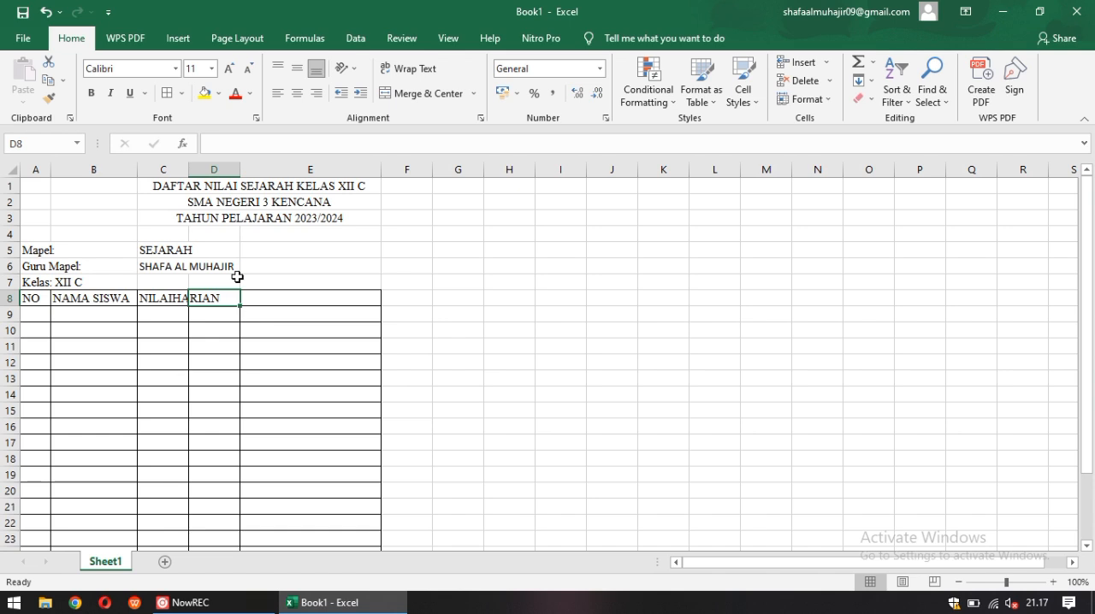
click(175, 69)
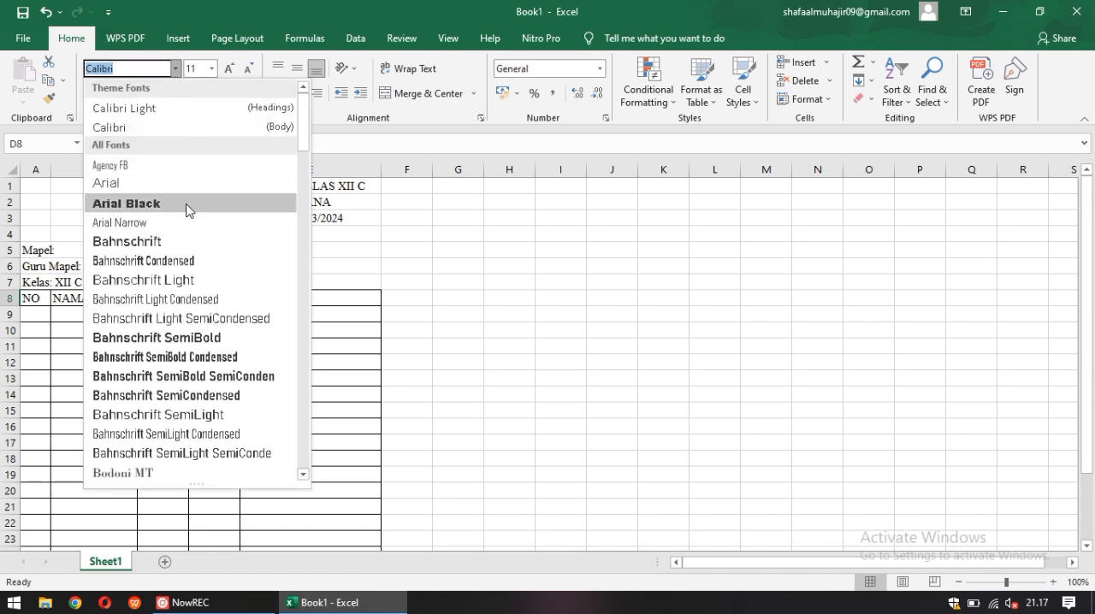
text(Tim)
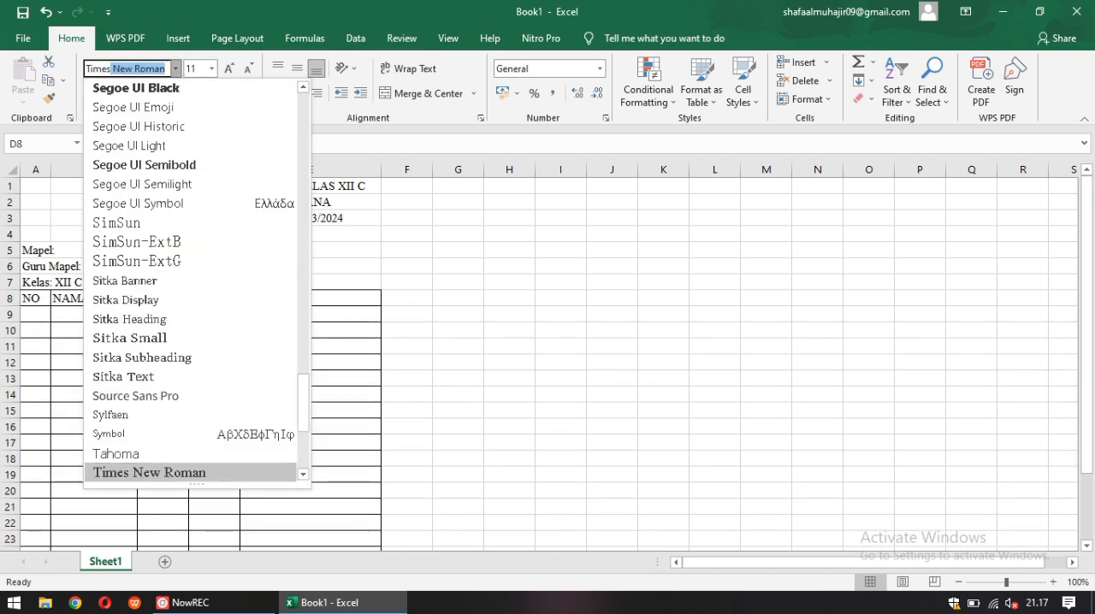
text(es)
key(Return)
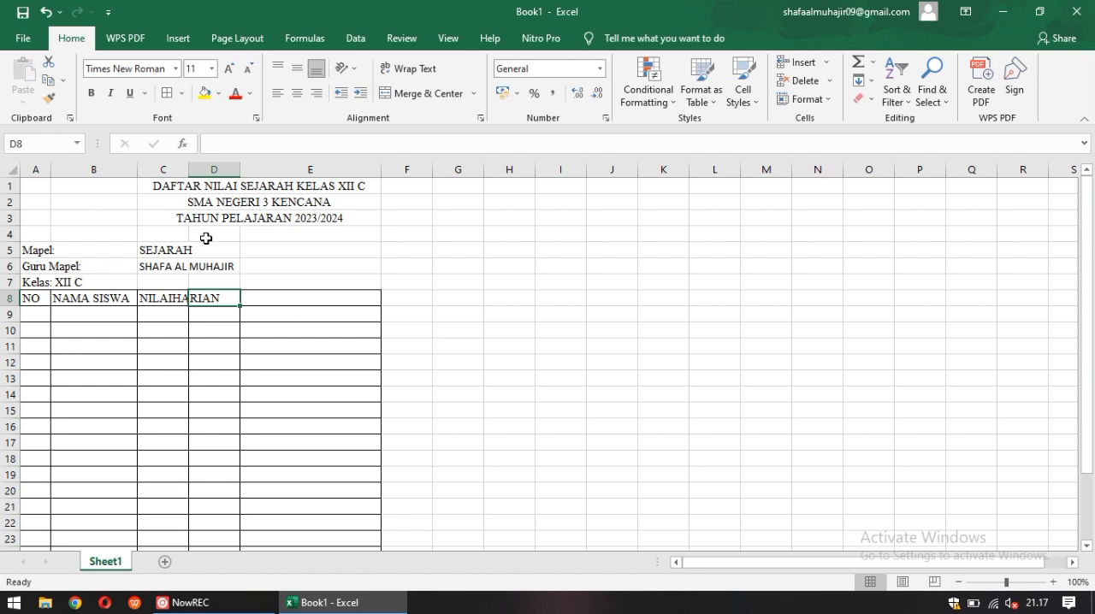
Enter the column header "NILAI ASSESMENT AKHIR" in cell D8
text(NILAI)
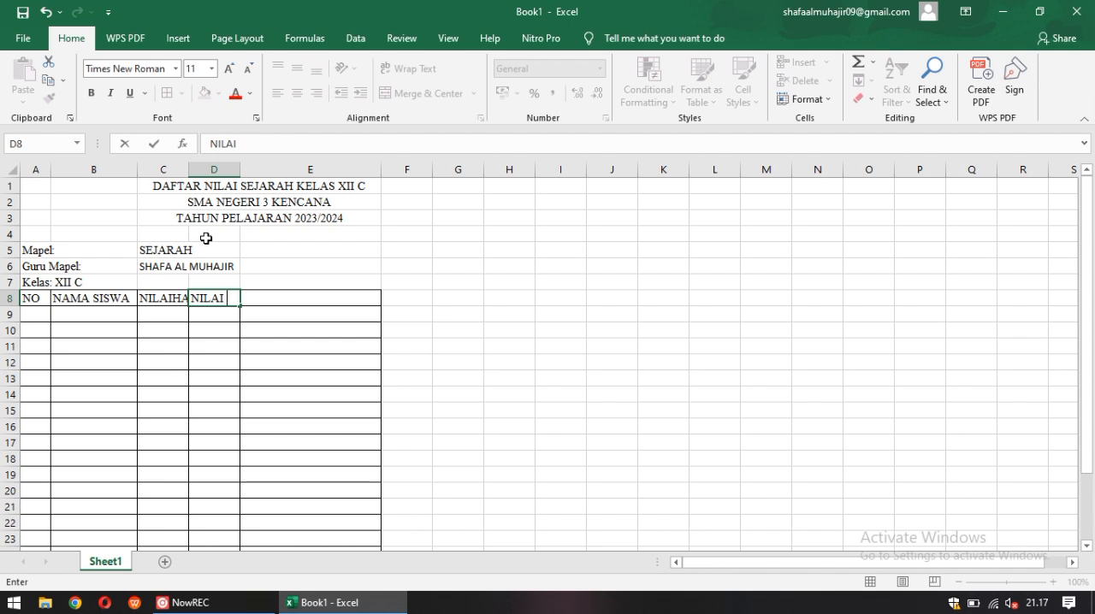
text( AA)
key(BackSpace)
text(SSESM)
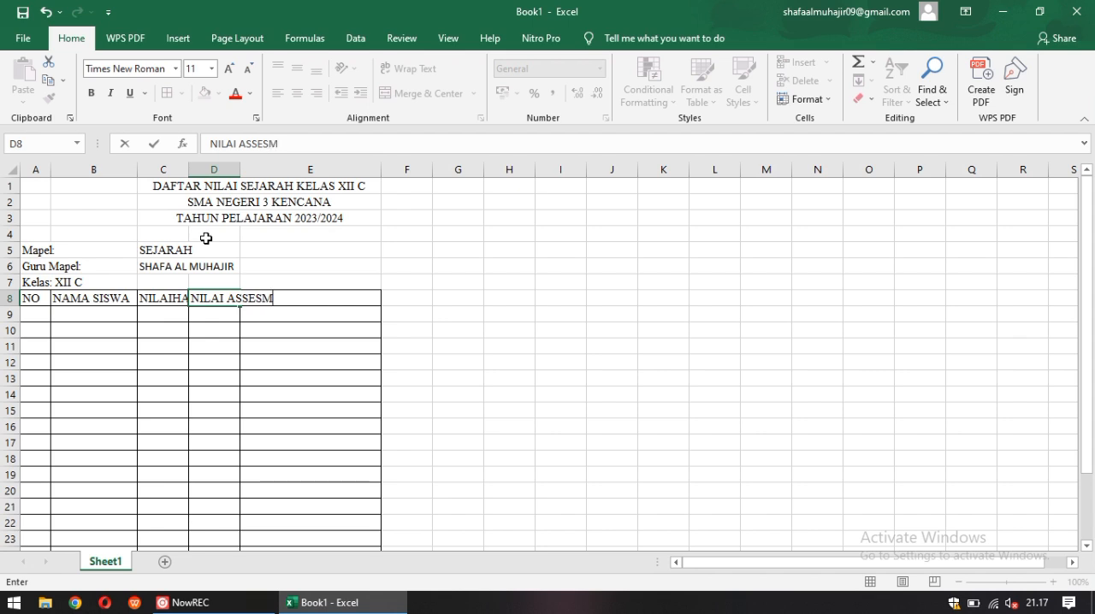
text(ENT AKHIR)
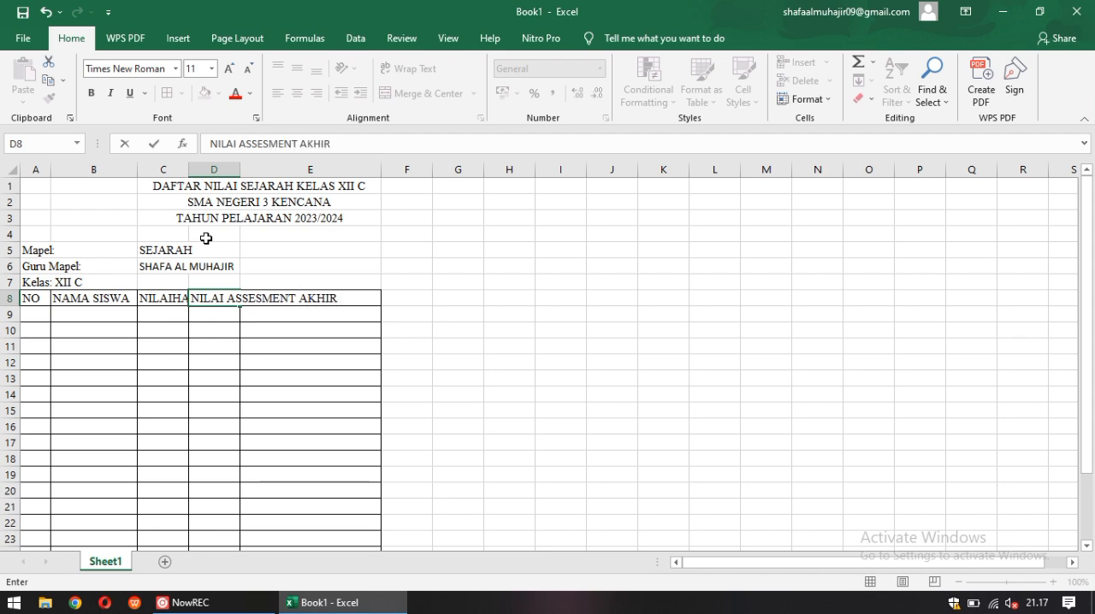
click(388, 313)
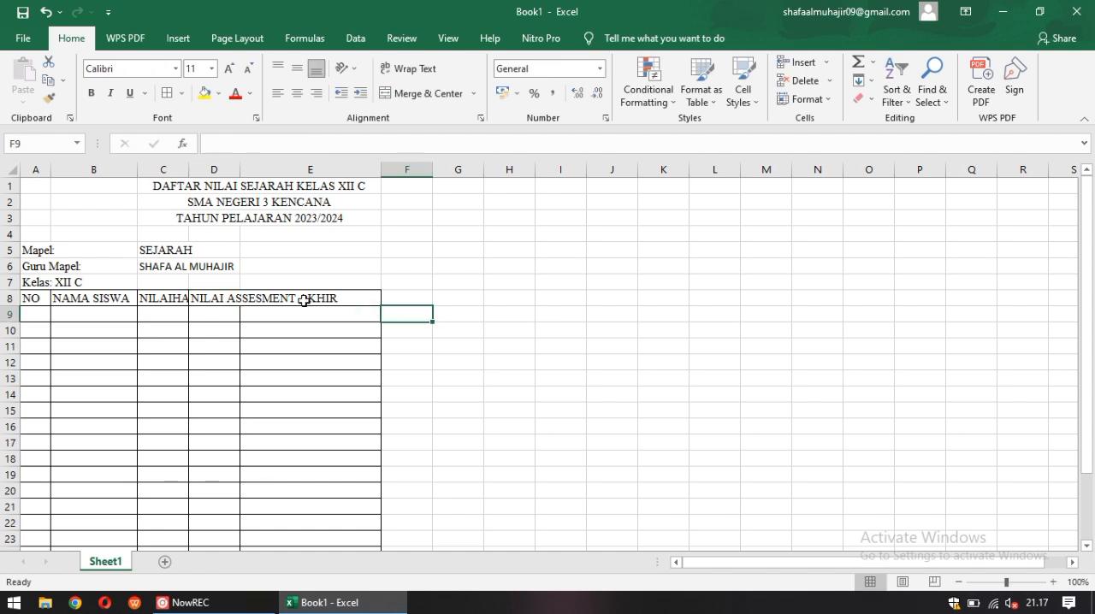
Widen columns D and C so that their row 8 headers fit
click(232, 296)
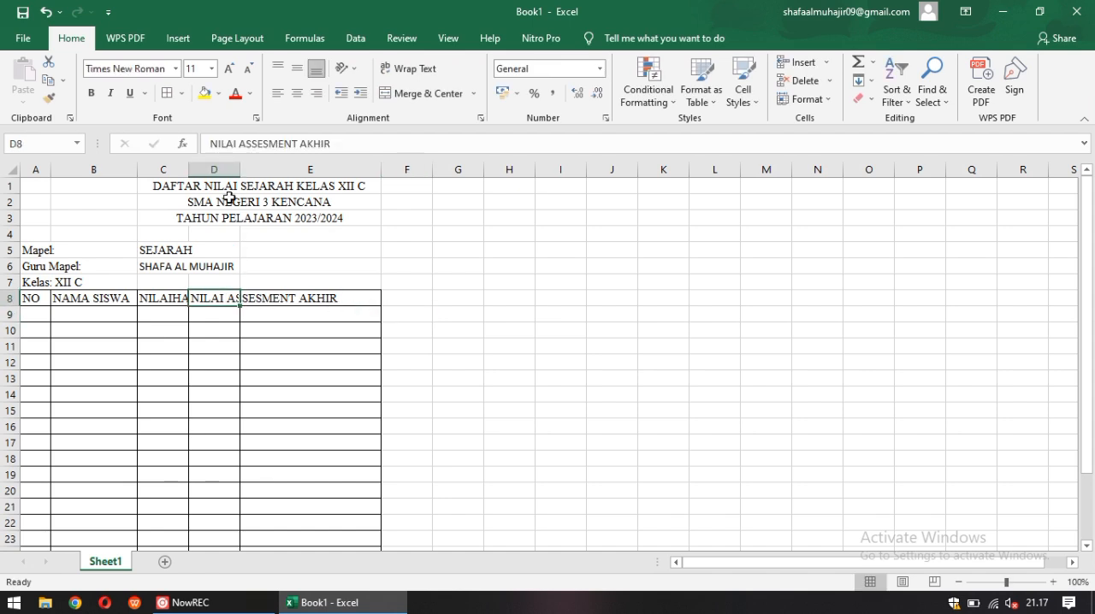
drag(239, 173, 339, 174)
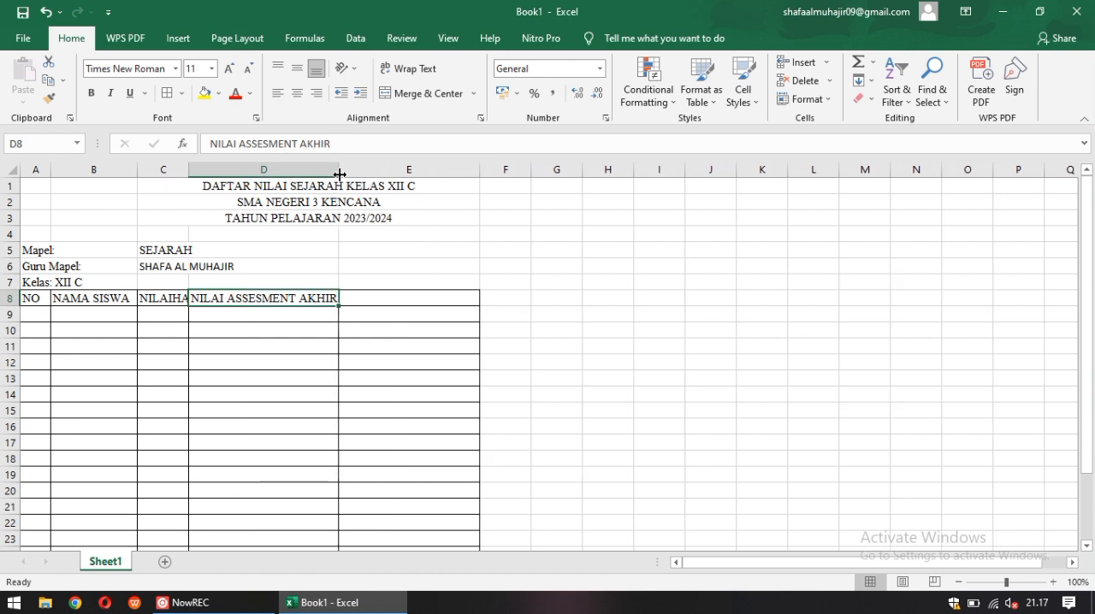
drag(190, 174, 227, 174)
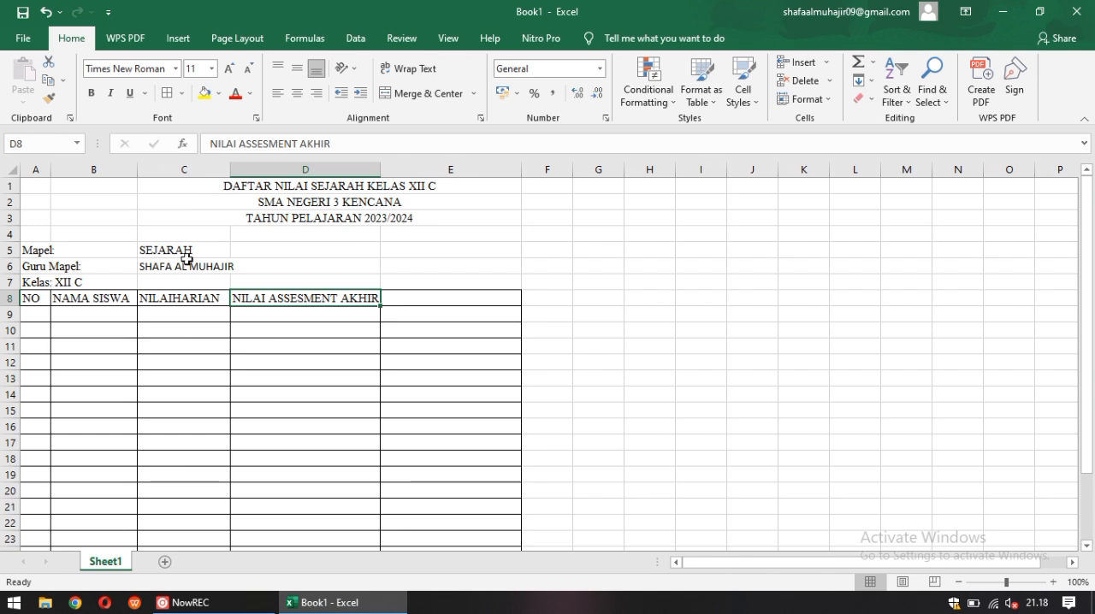
Replace the header in cell C8 with "NILAI HARIAN"
click(158, 297)
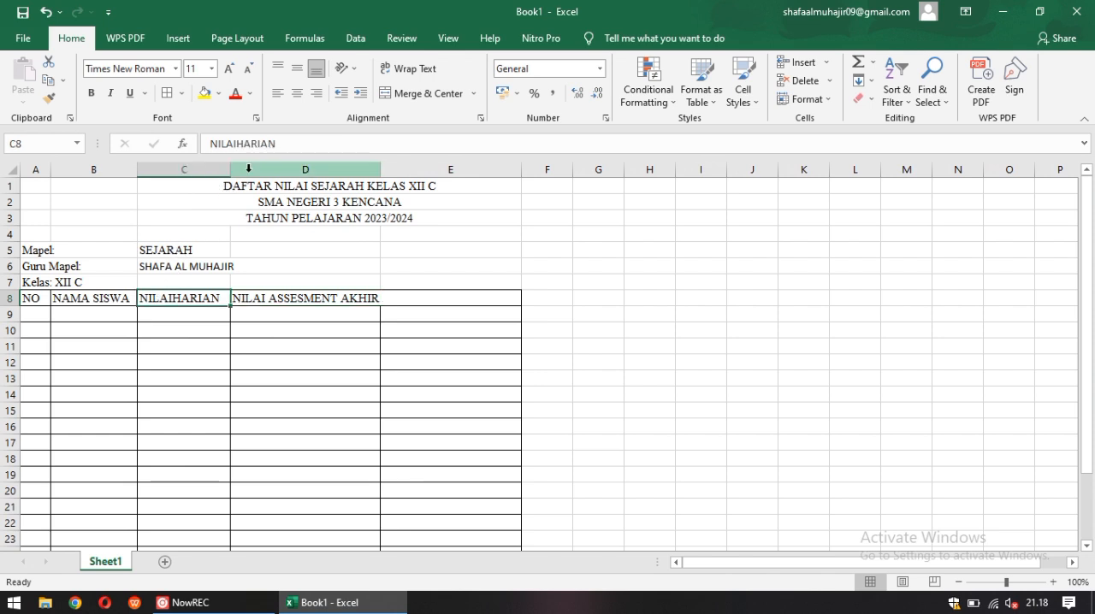
drag(289, 141, 208, 142)
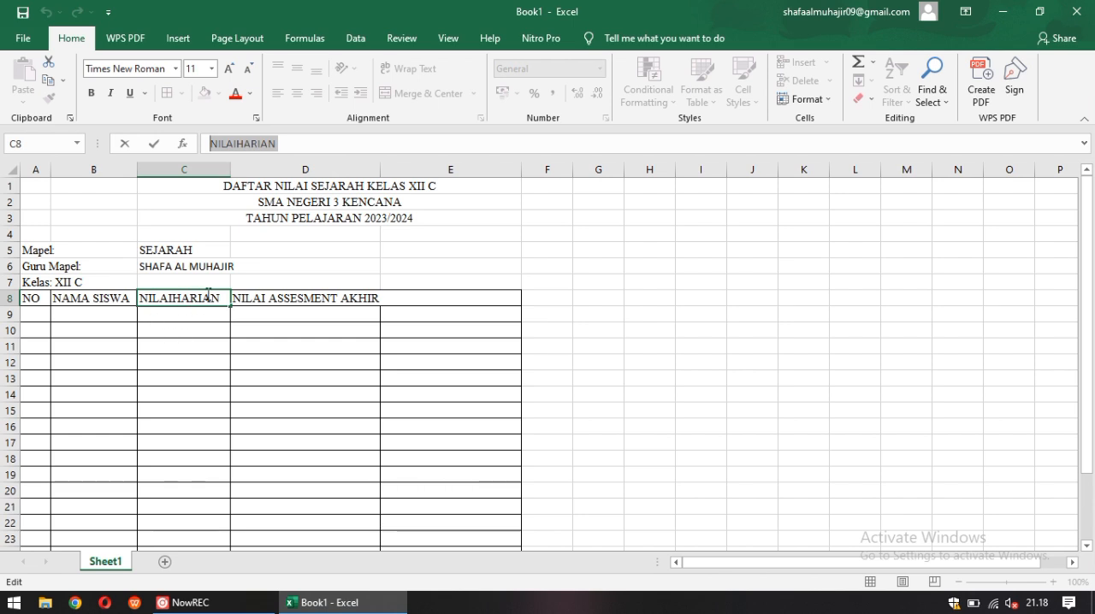
drag(221, 300, 139, 299)
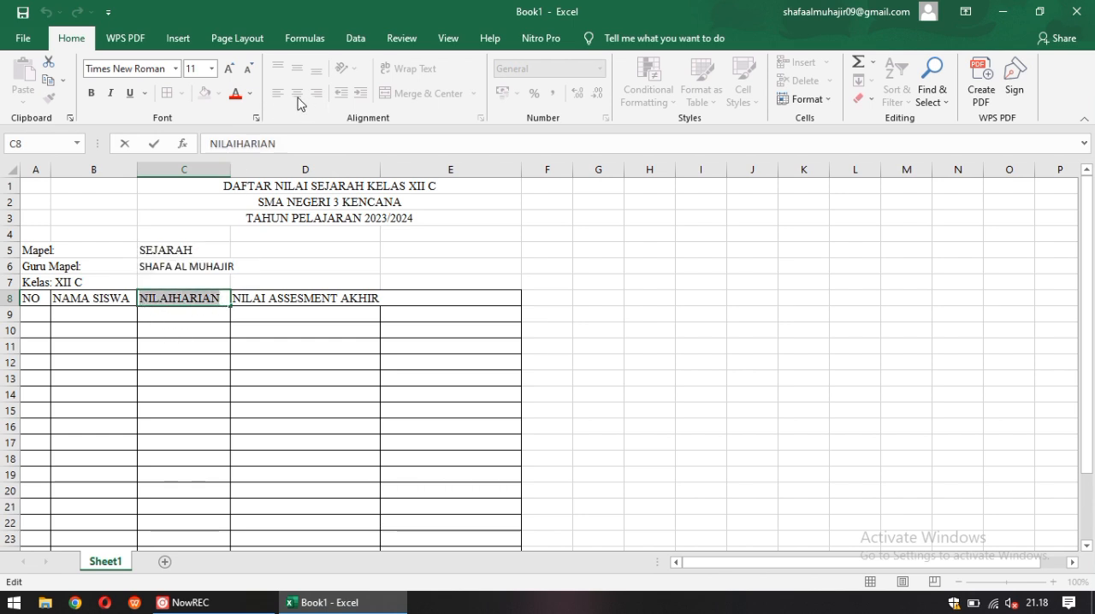
key(BackSpace)
text(NILAI)
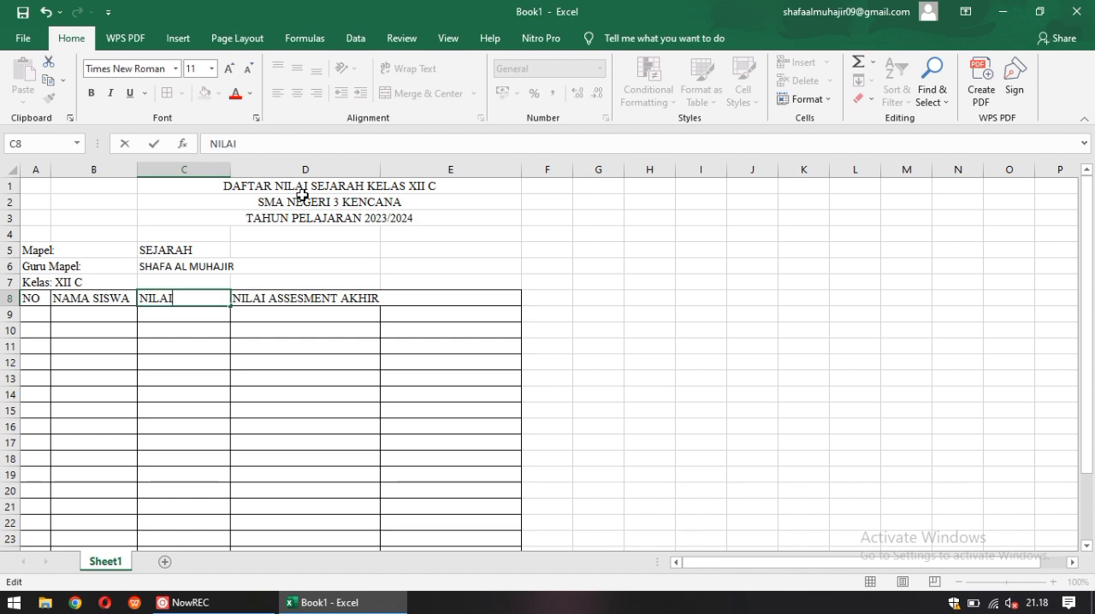
text( HARIAN)
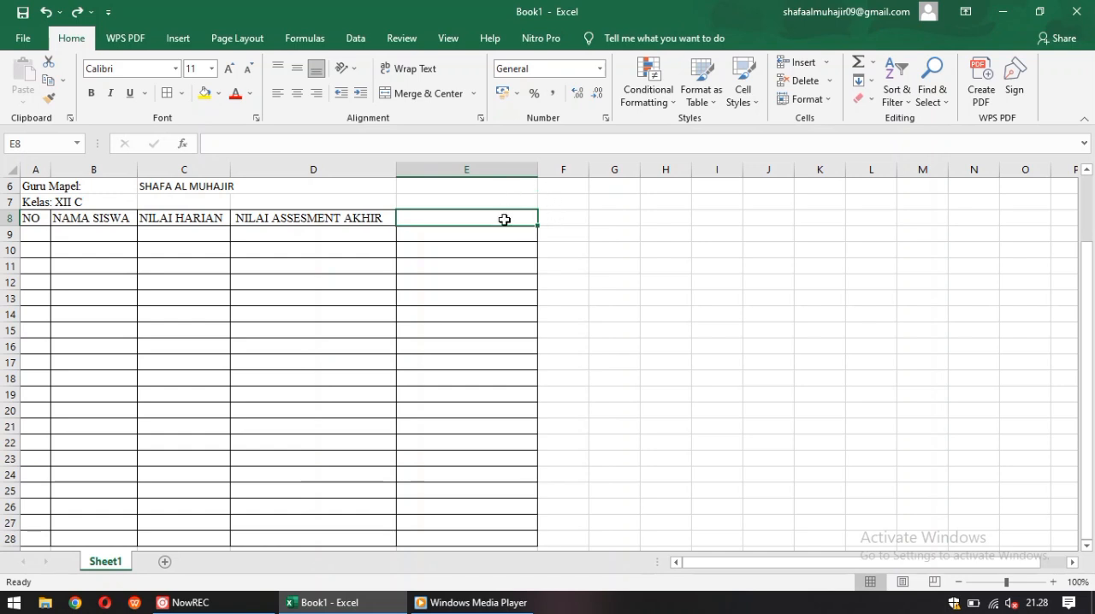
text(ni)
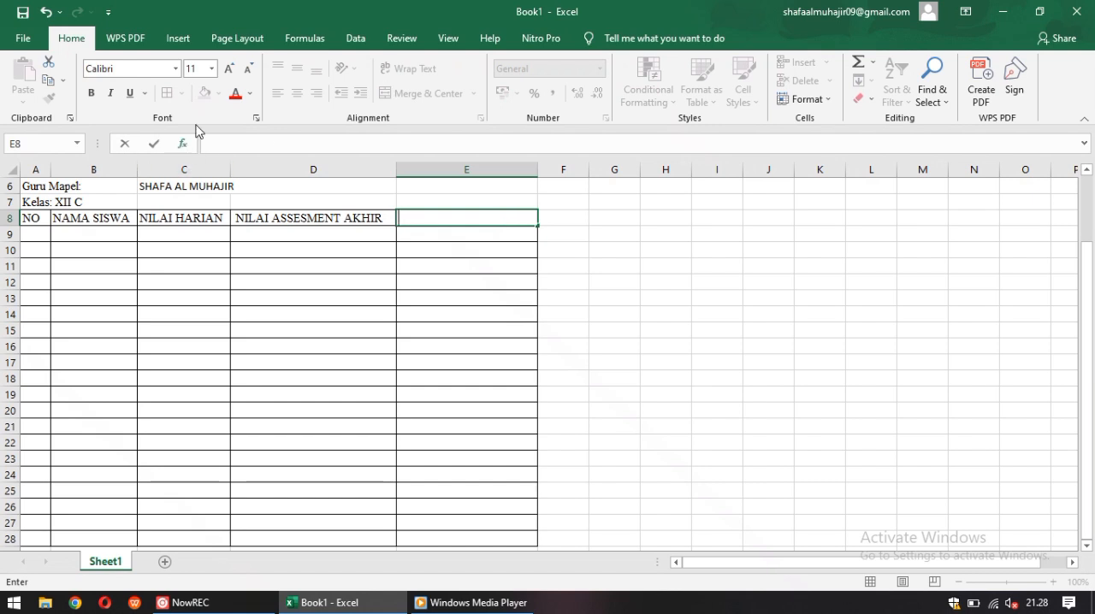
click(175, 70)
text(Times New Roman)
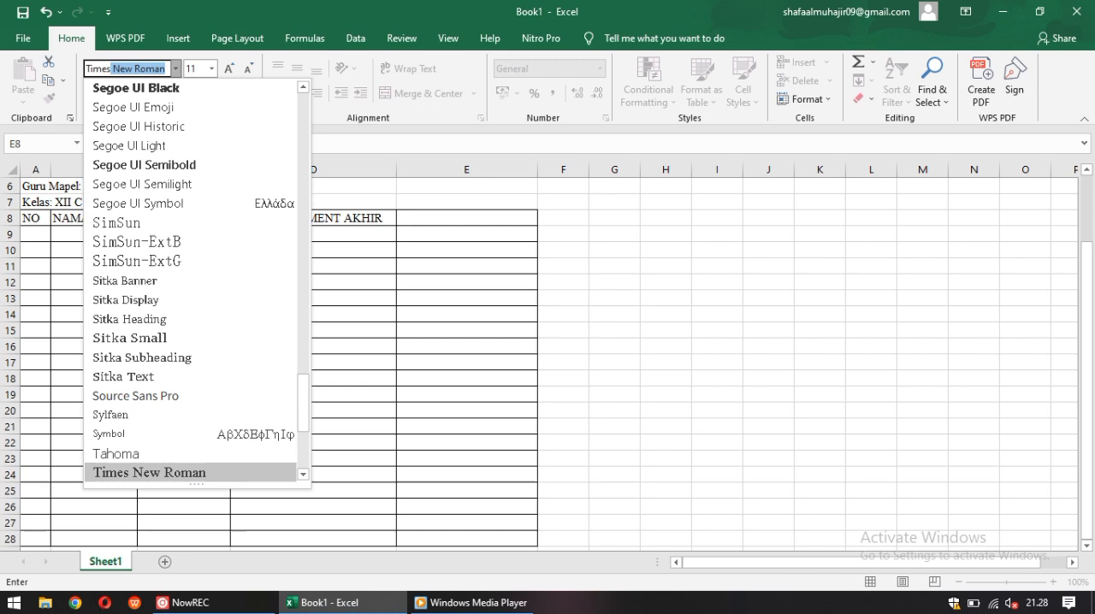
key(Return)
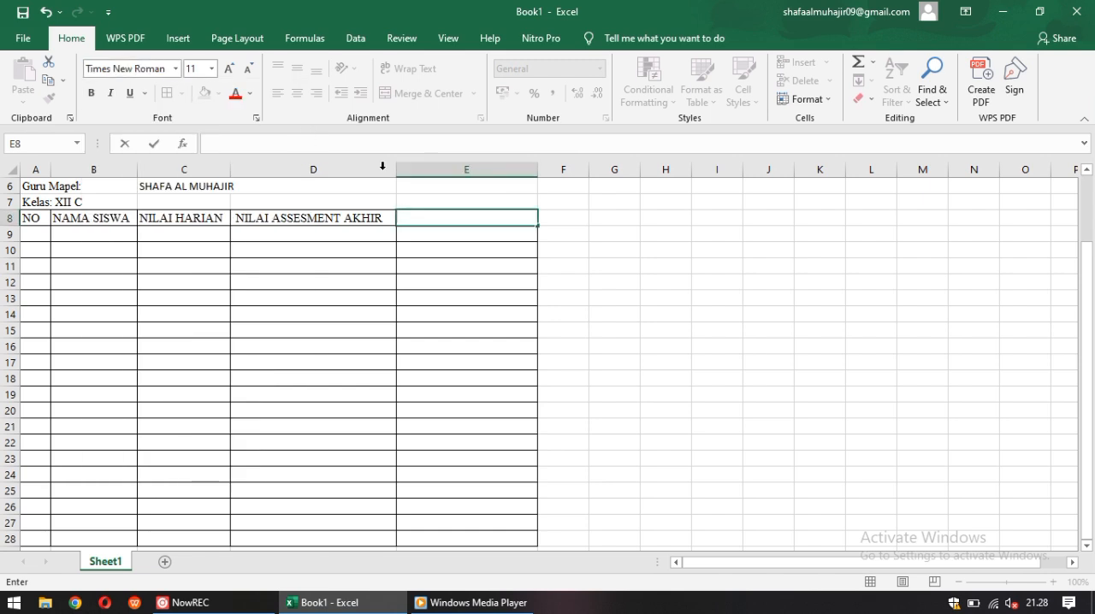
click(433, 203)
Set the font of cell E8 to Times New Roman
click(437, 221)
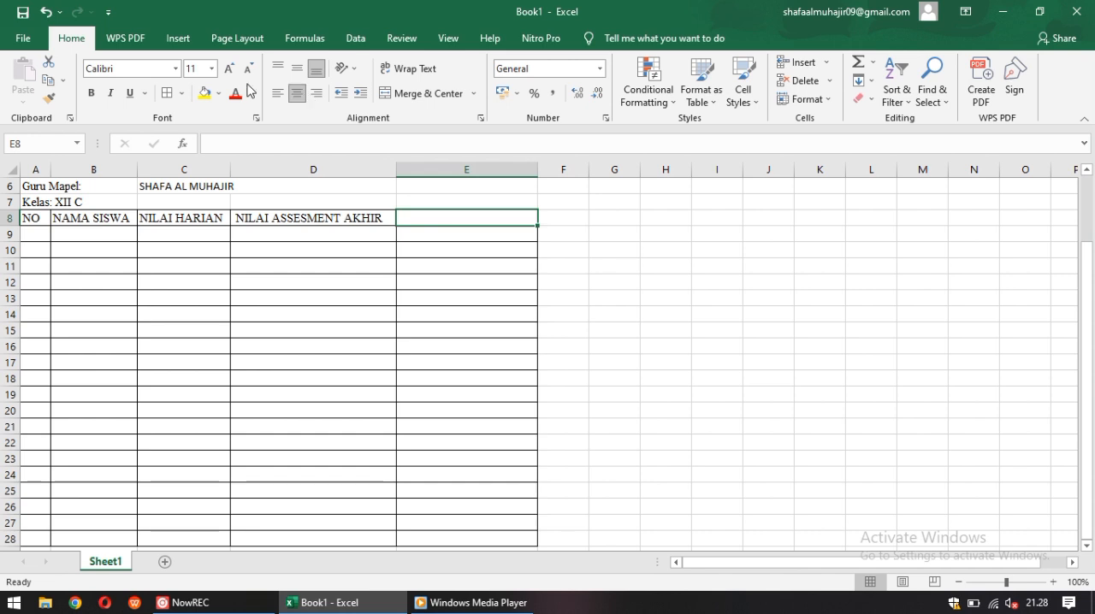
click(176, 69)
text(Times New Roman)
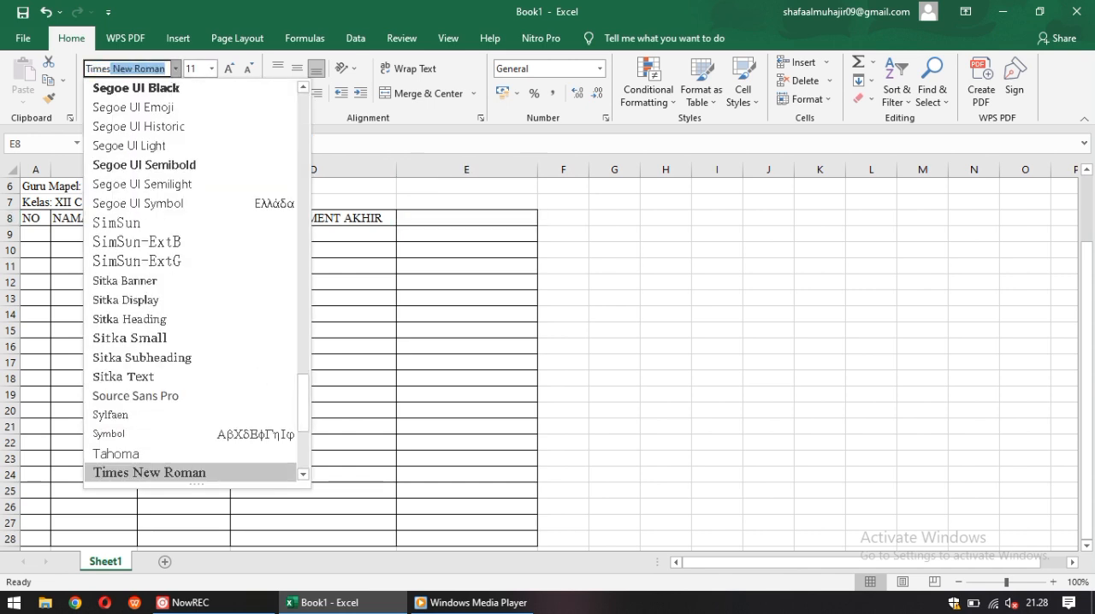
key(Return)
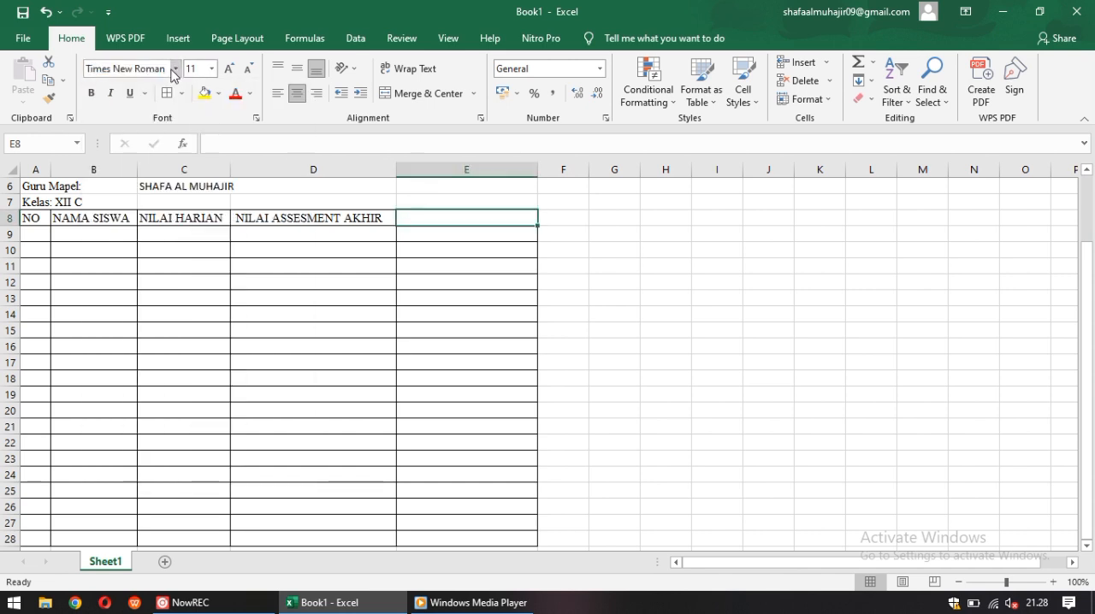
Enter the column header "NILAI AKHIR" in cell E8
key(BackSpace)
key(BackSpace)
key(BackSpace)
text(NILAI AKHRI)
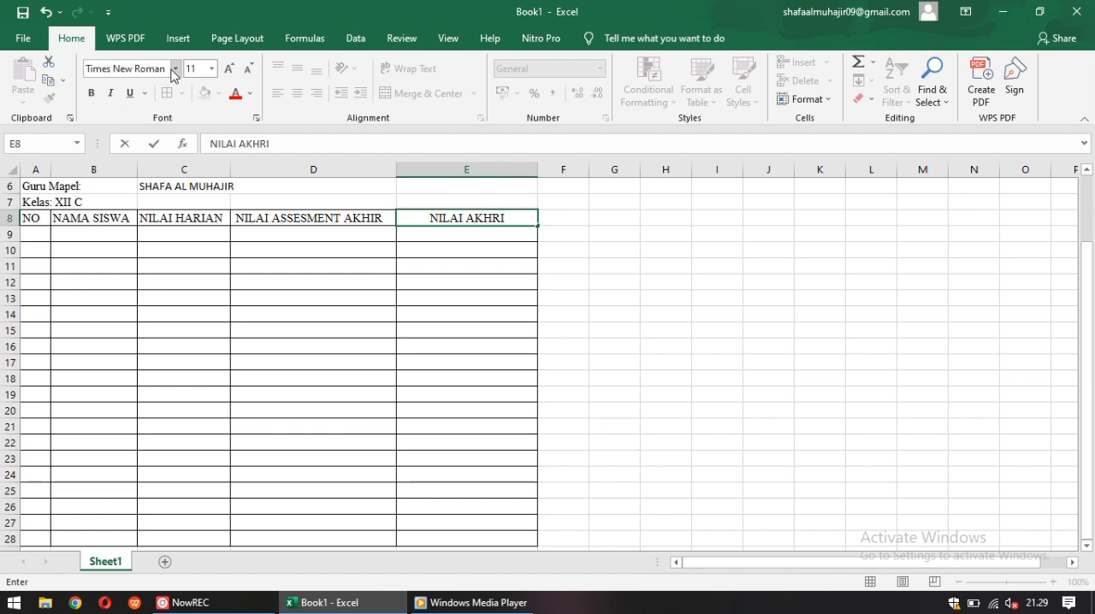
key(BackSpace)
text(RI)
key(BackSpace)
key(BackSpace)
text(IR)
Enter the first two students' names in cells B9 and B10 of the NAMA SISWA column
click(88, 240)
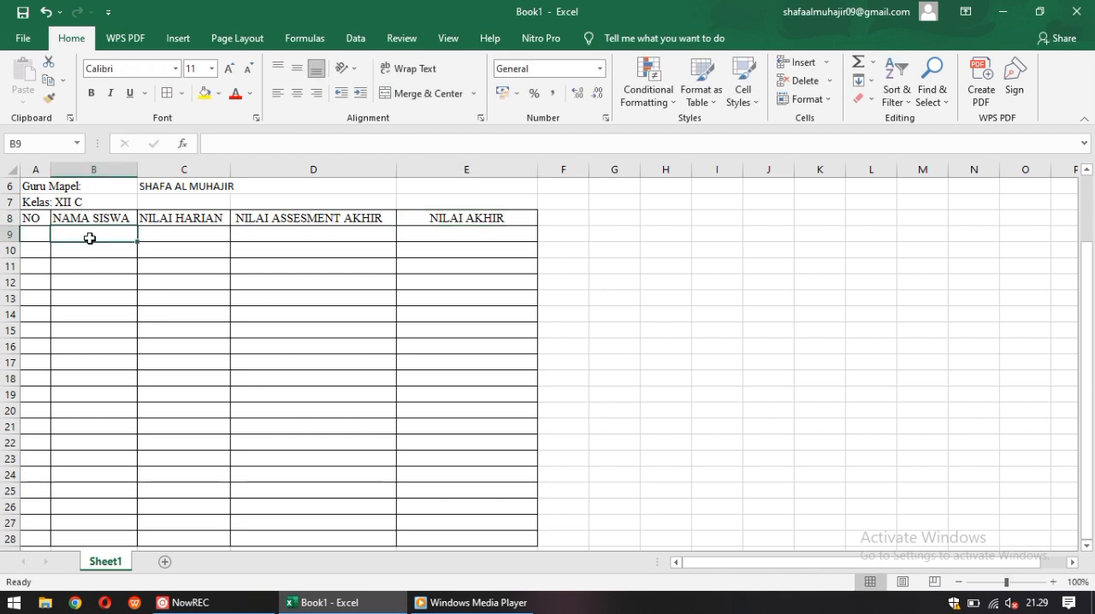
text(ABEL)
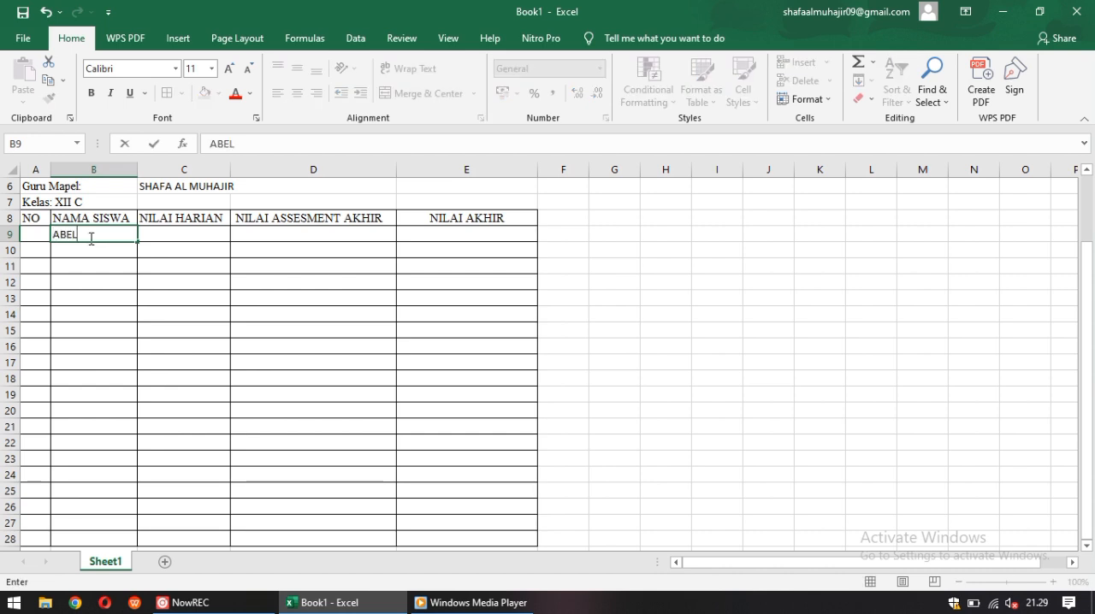
key(Return)
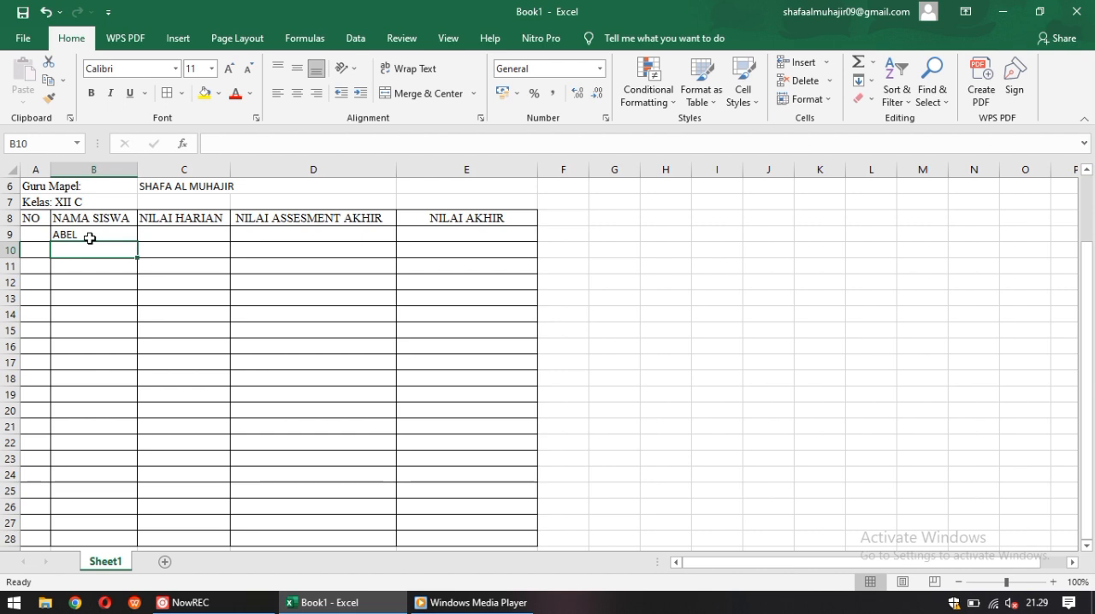
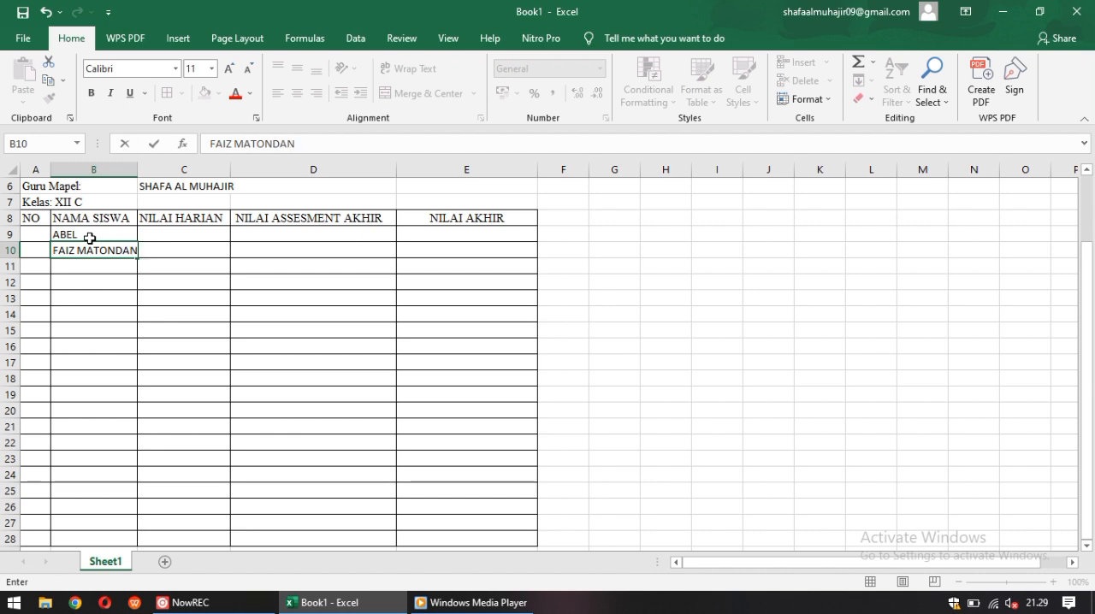
text(DANG)
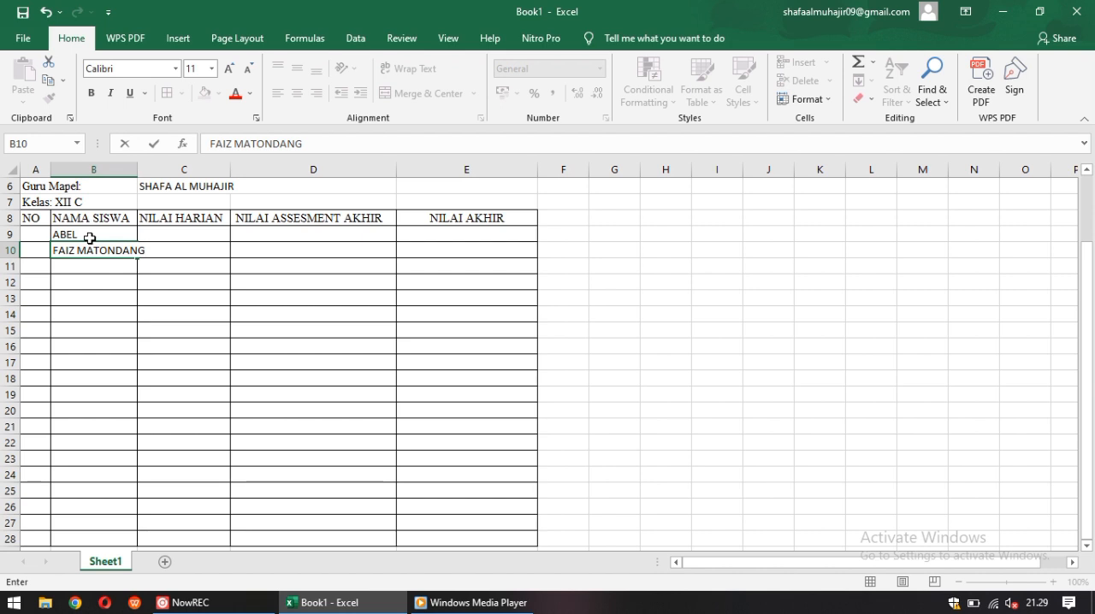
key(Return)
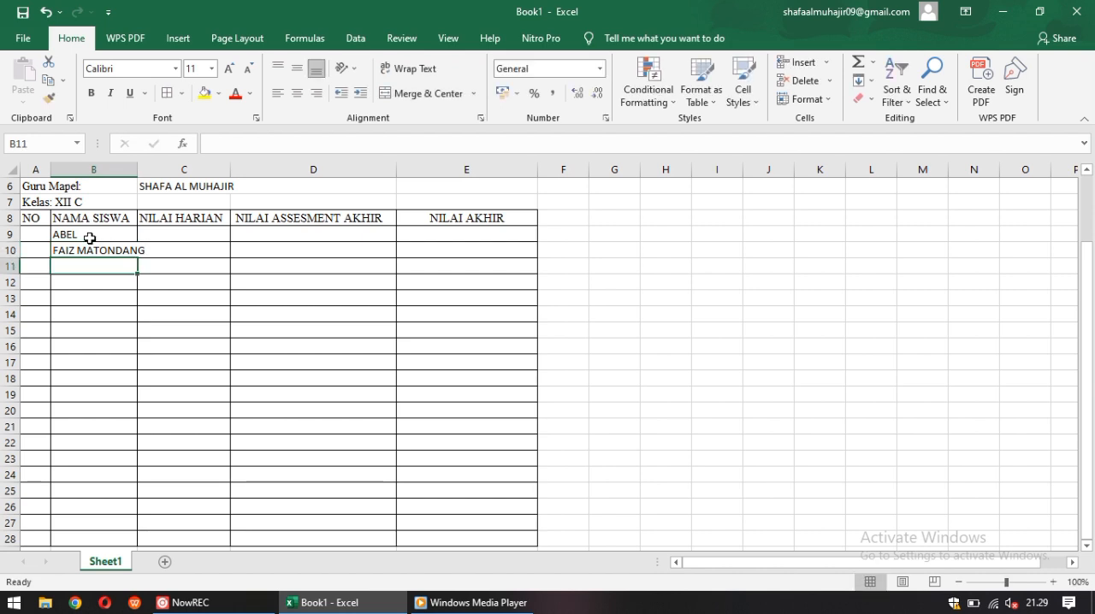
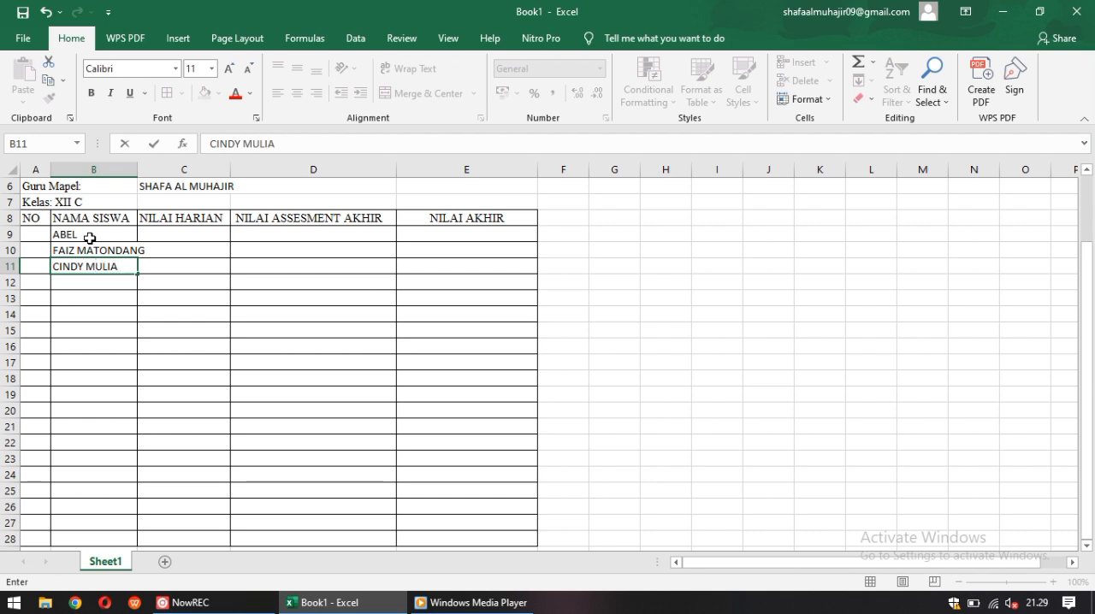
Enter the third and fourth students' names in cells B11 and B12 of the NAMA SISWA column
key(Return)
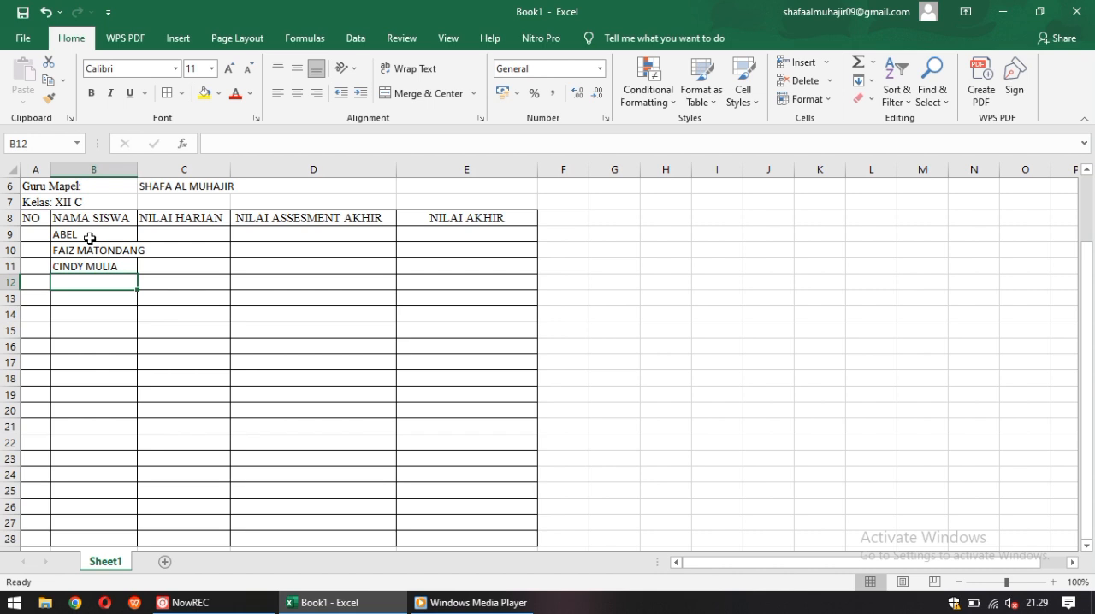
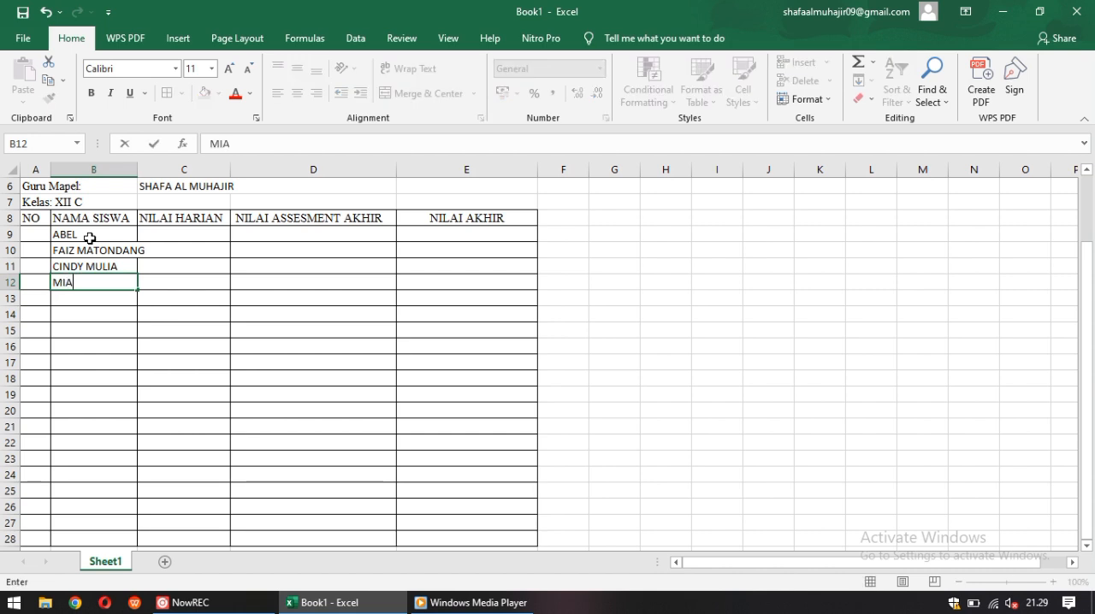
key(Return)
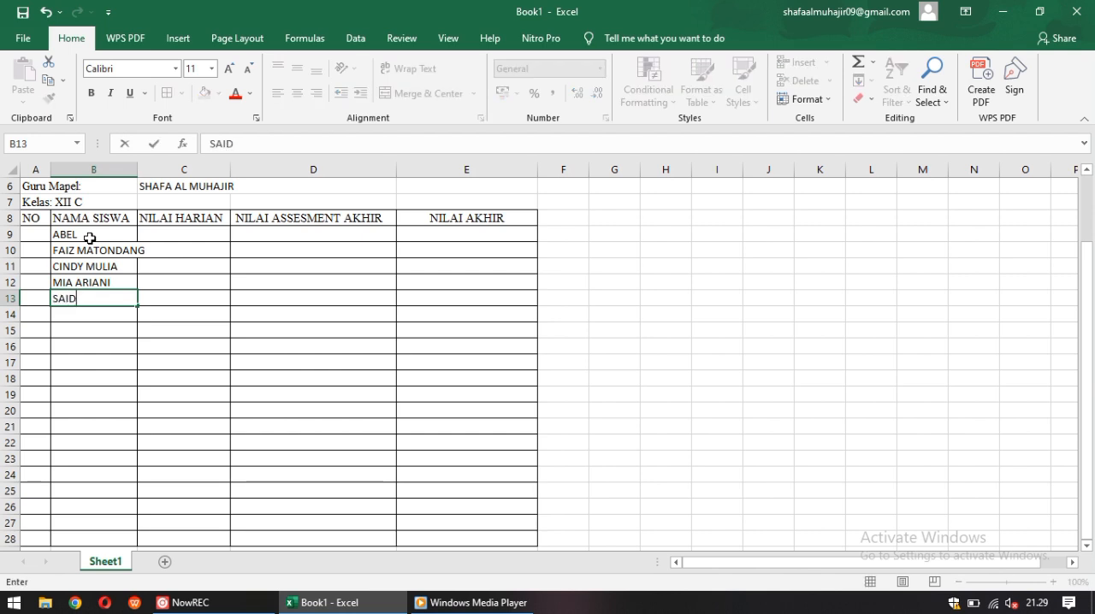
Enter the fifth and sixth students' names in cells B13 and B14
key(Return)
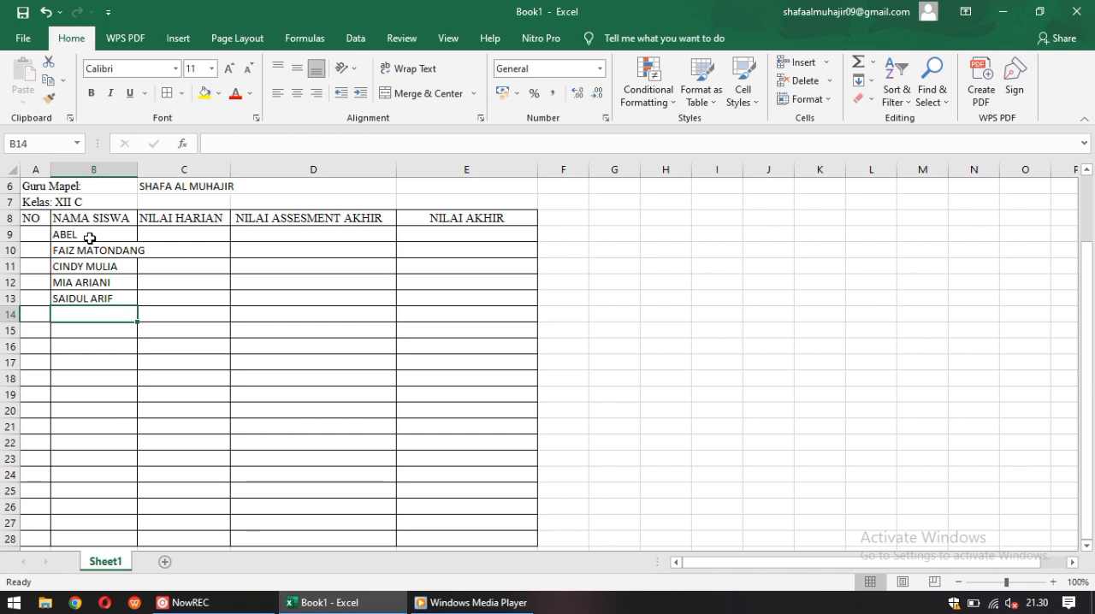
text(TAUFIK)
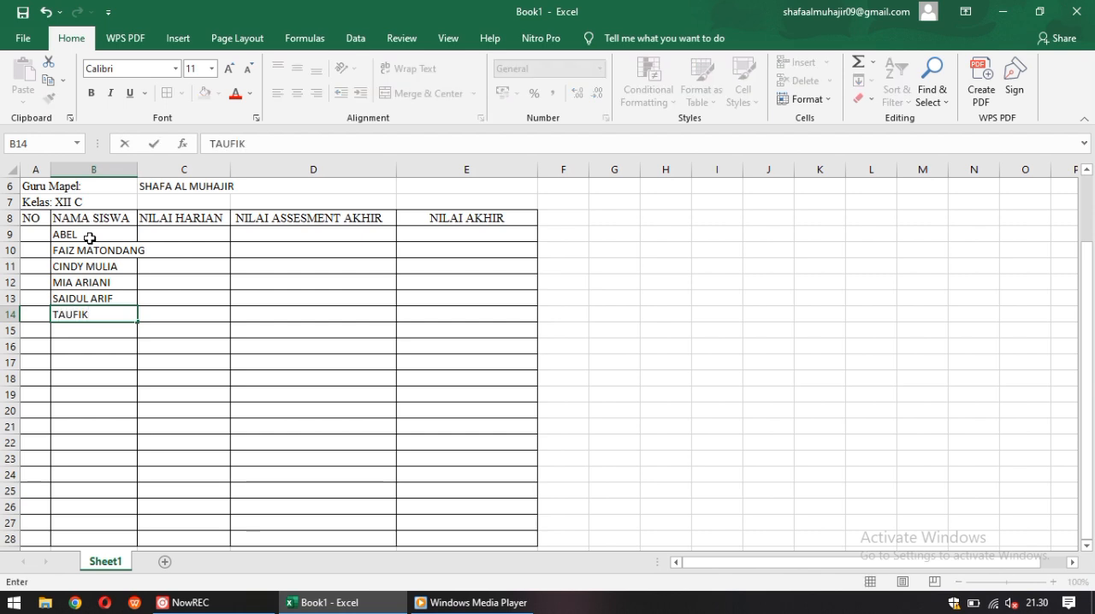
key(Return)
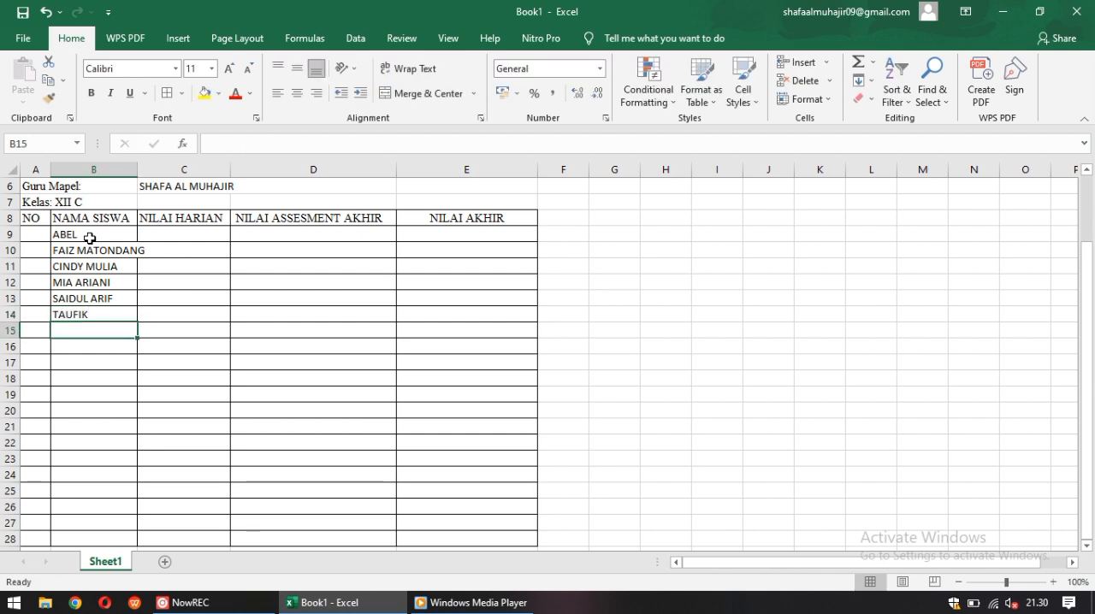
Enter the seventh student's full name in cell B15 of the NAMA SISWA column
text(RAJA)
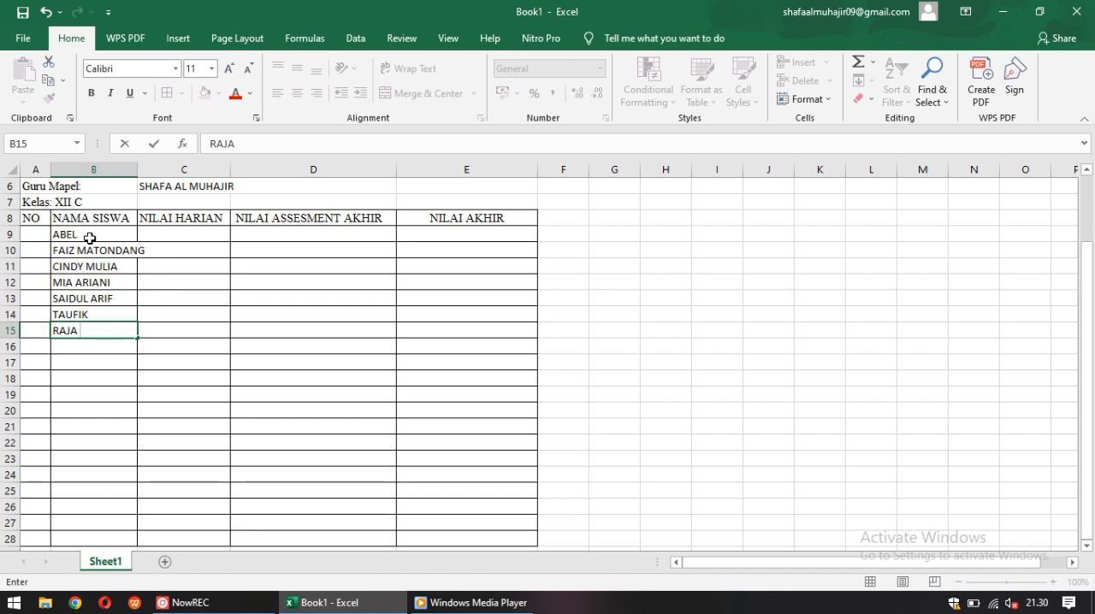
key(BackSpace)
key(BackSpace)
key(BackSpace)
key(BackSpace)
key(BackSpace)
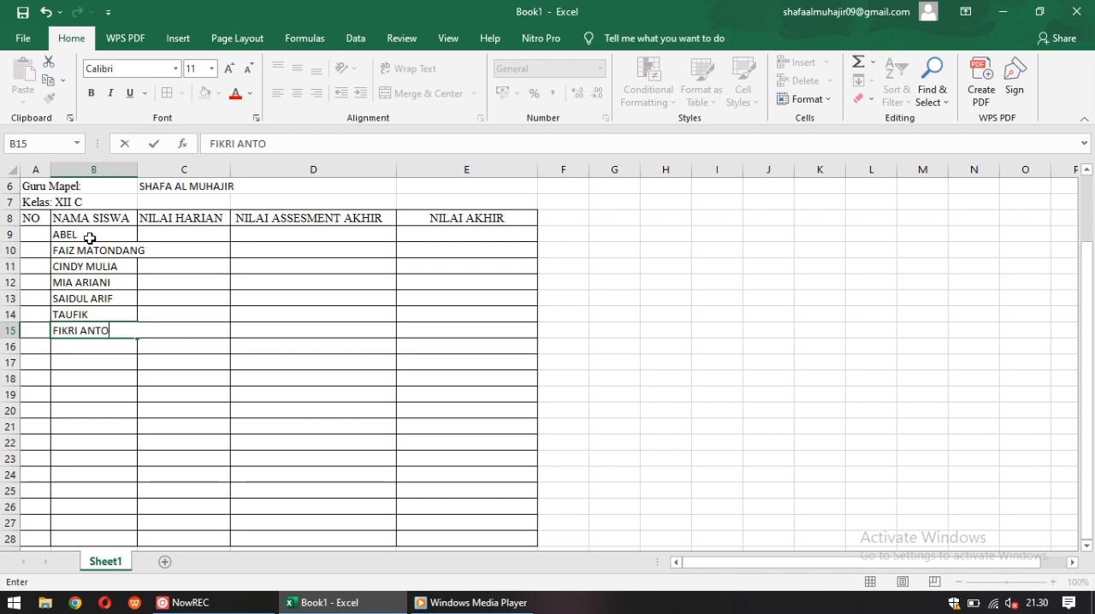
key(Return)
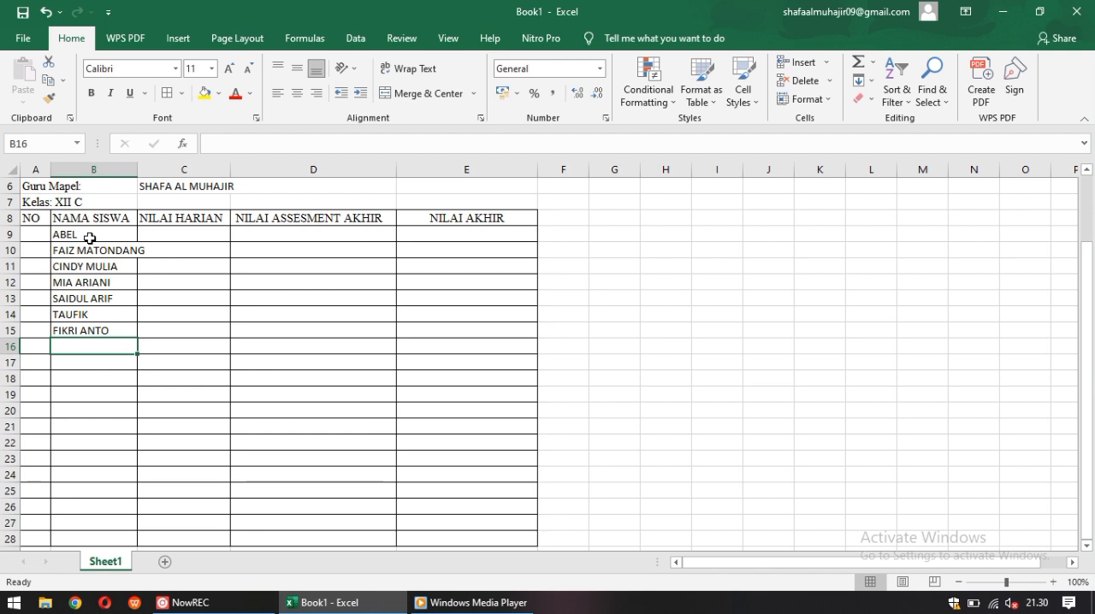
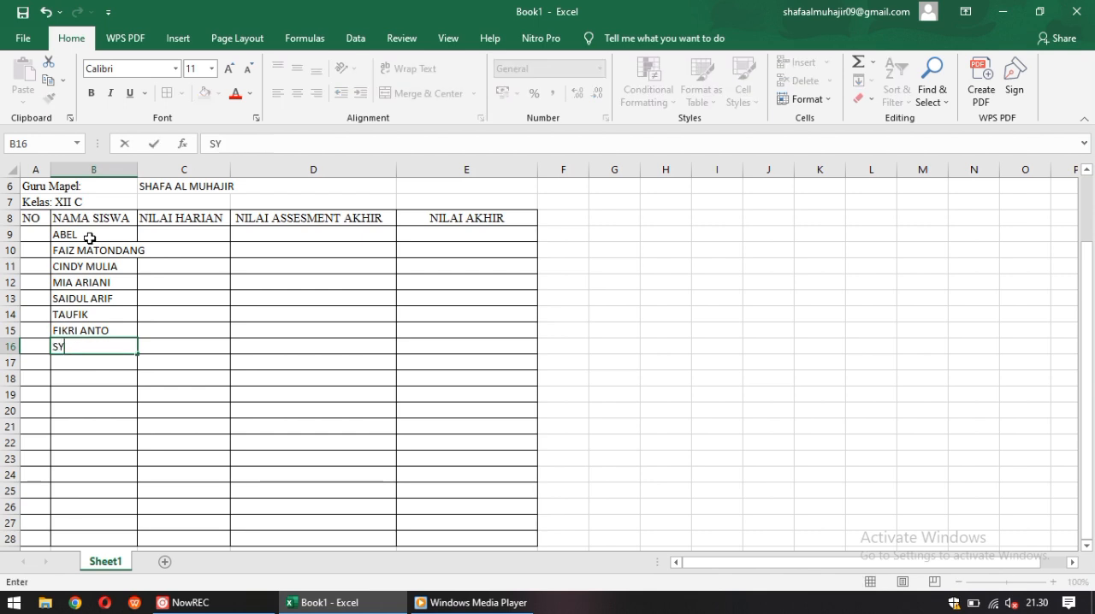
Fill cells B16 and B17 with the eighth and ninth students' names
key(Return)
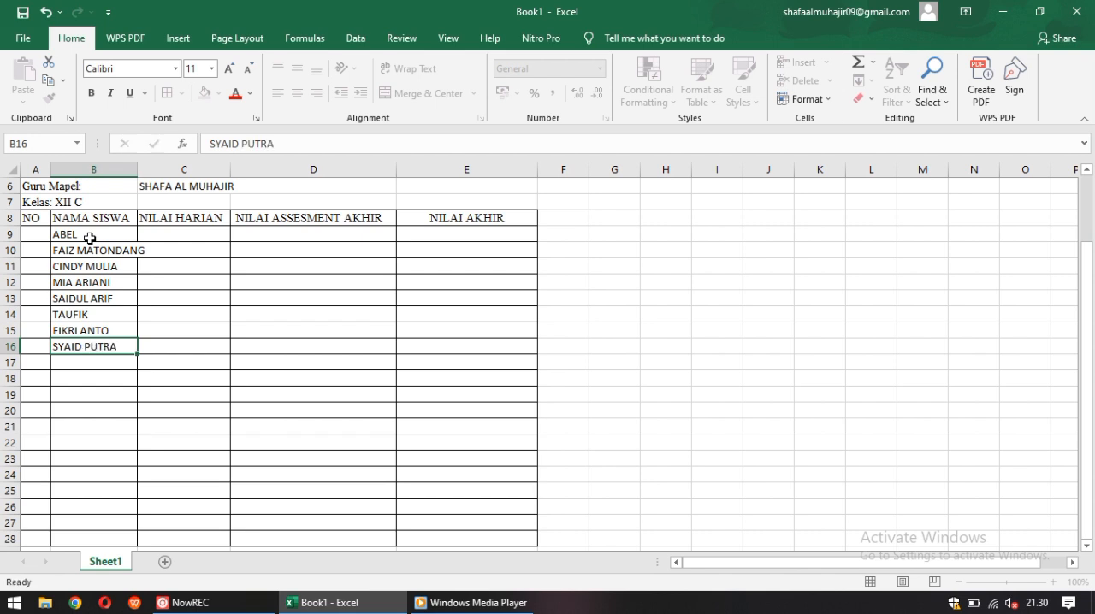
text(RAJA)
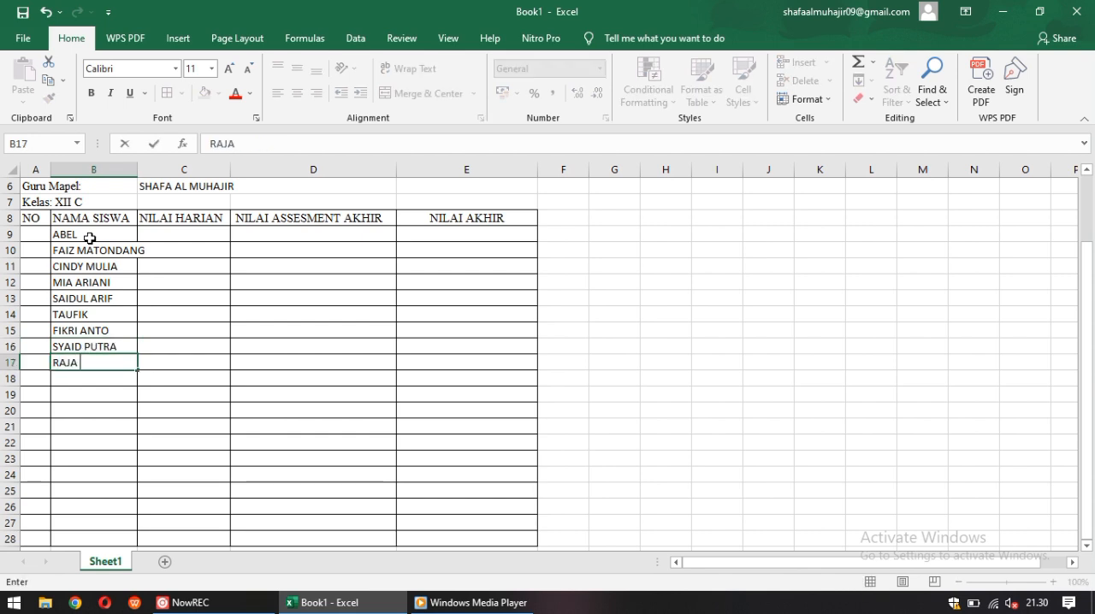
key(Return)
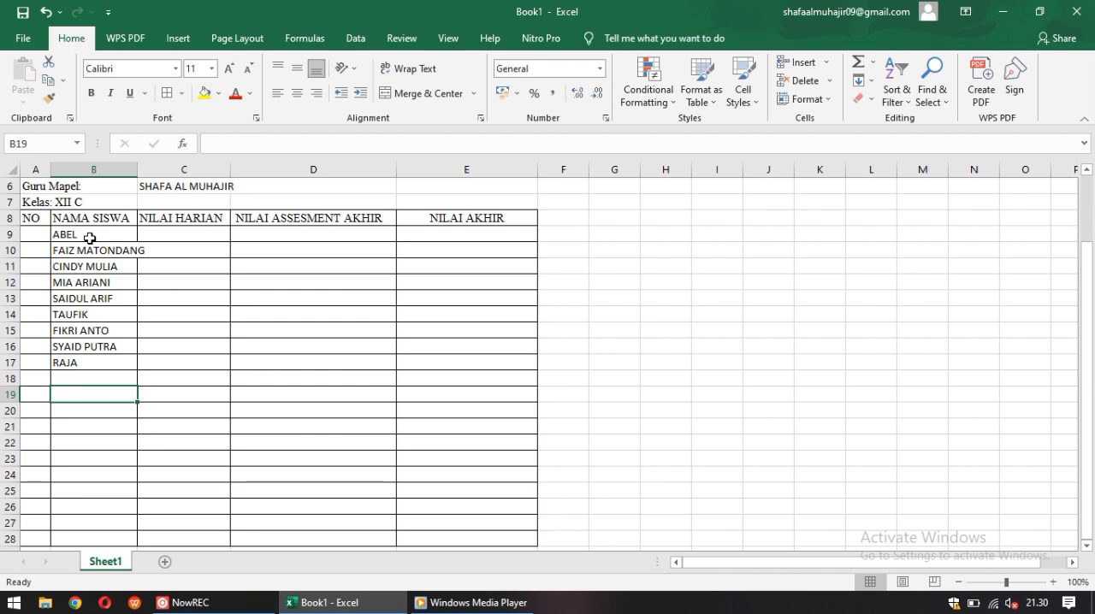
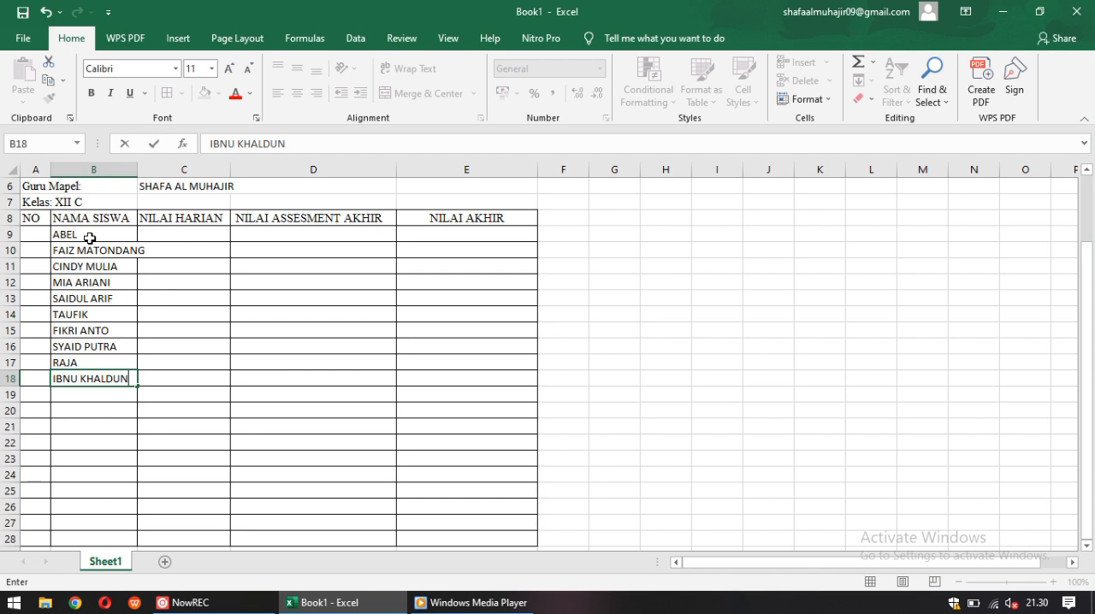
Enter the tenth and eleventh students' full names in cells B18 and B19
key(Return)
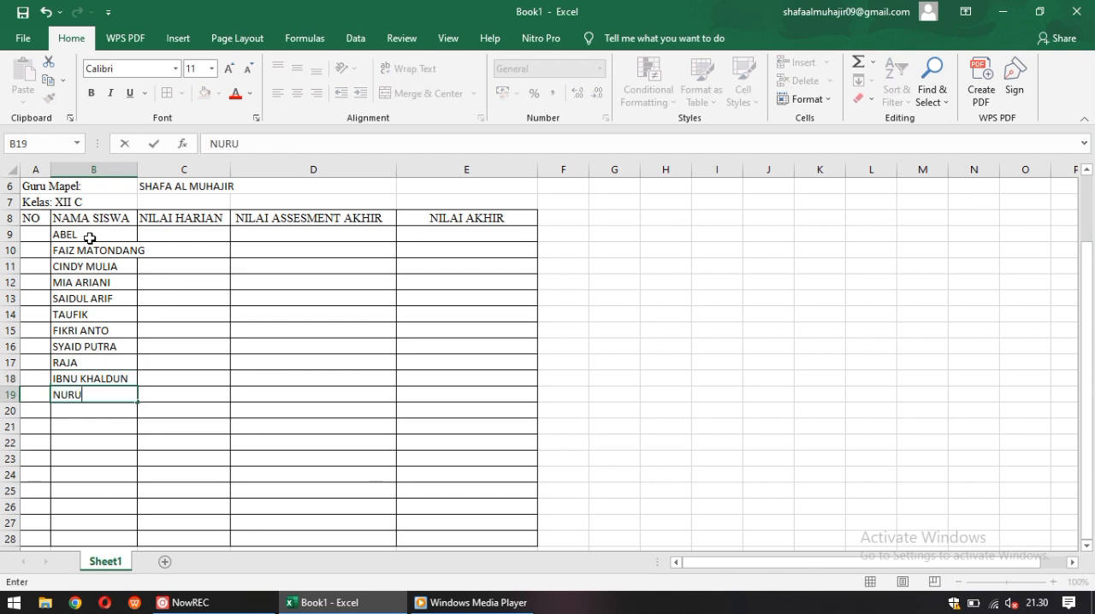
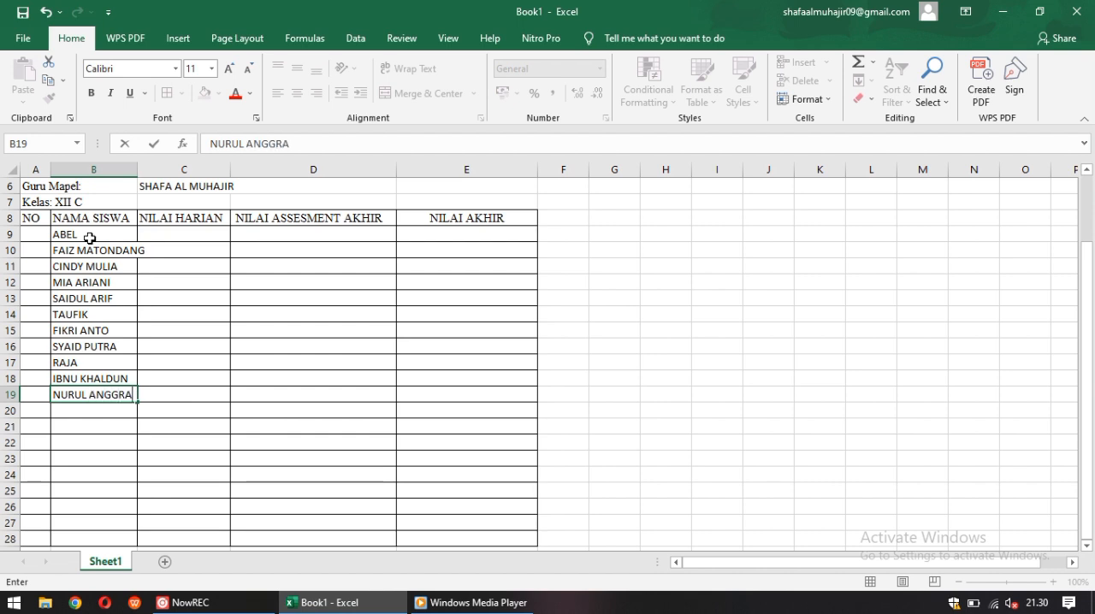
key(Return)
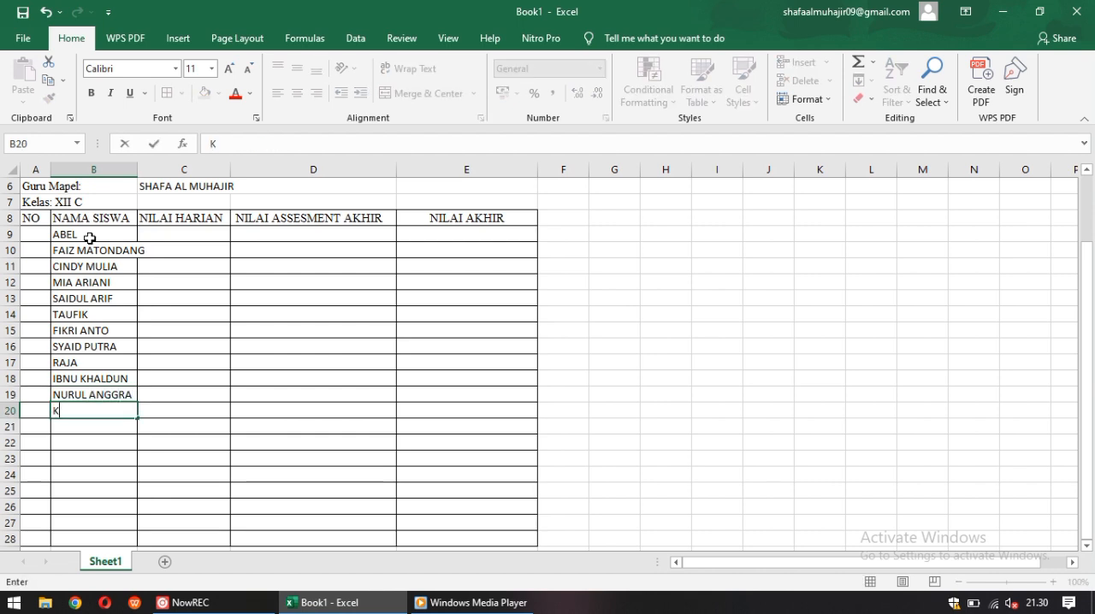
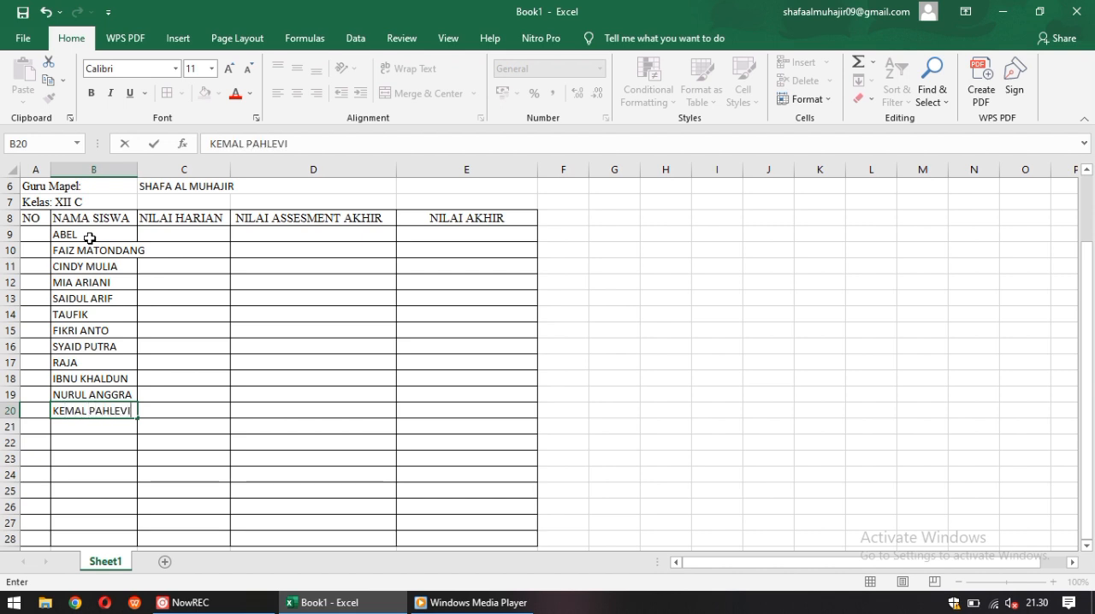
Add the twelfth and thirteenth students' full names to the NAMA SISWA column in cells B20 and B21
key(Return)
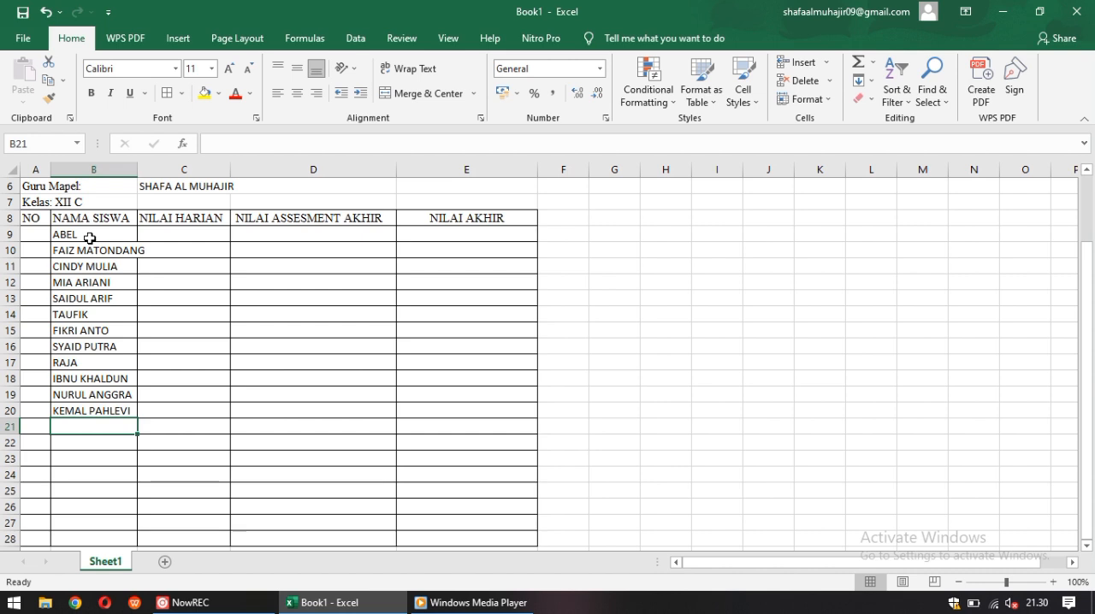
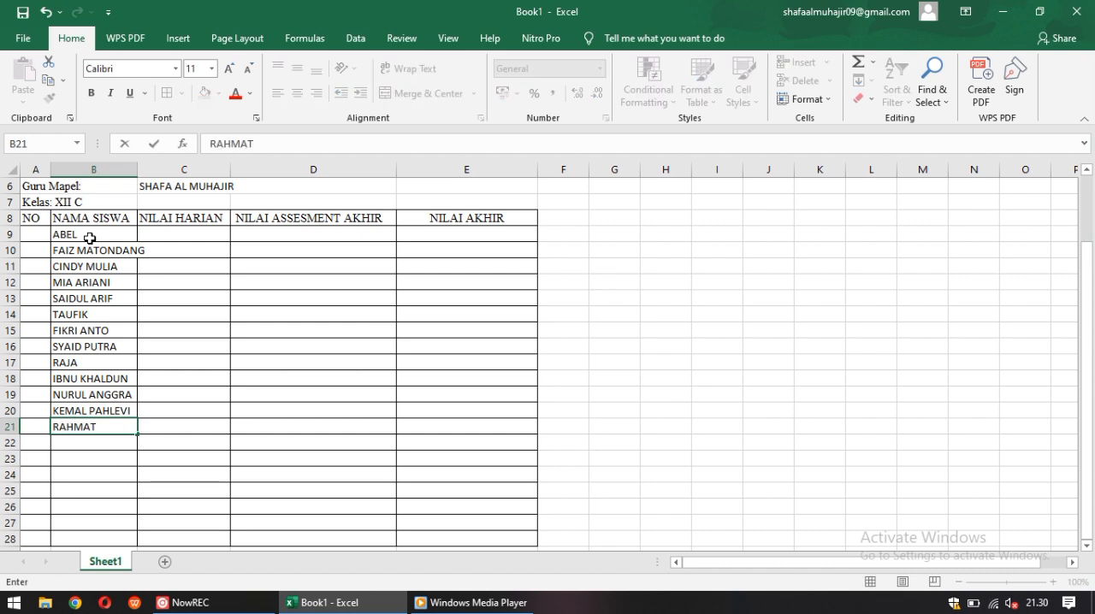
key(Return)
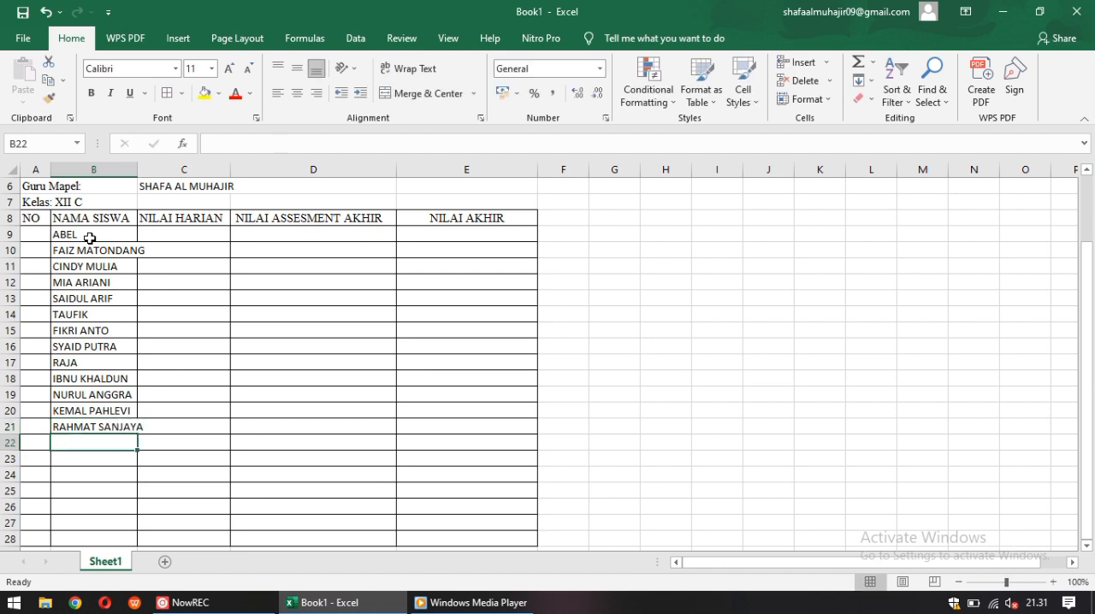
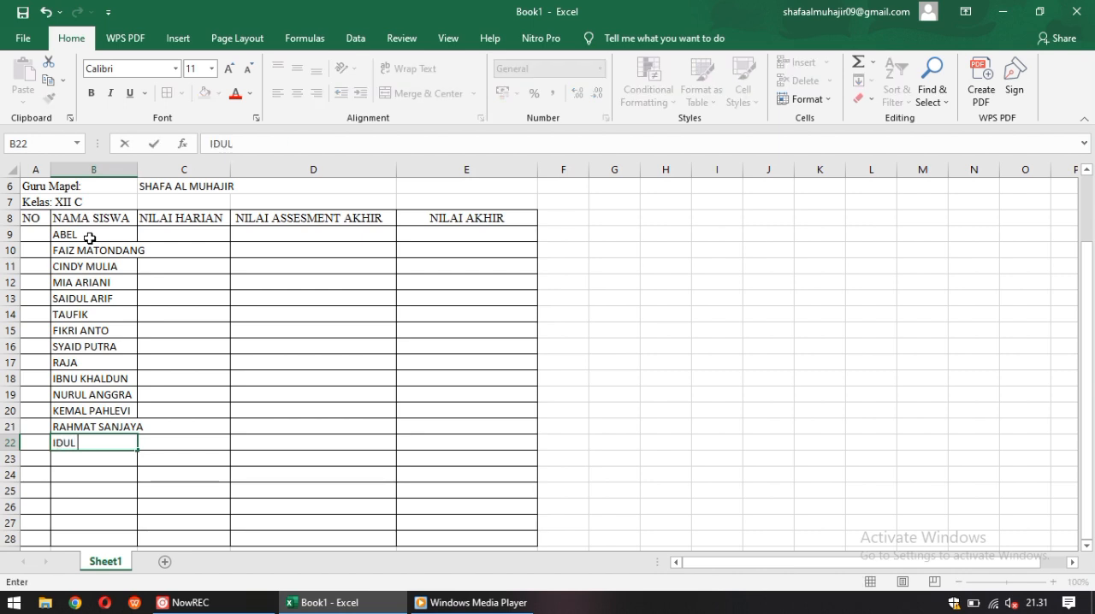
Enter the fourteenth student's full name in cell B22 of the NAMA SISWA column
key(Return)
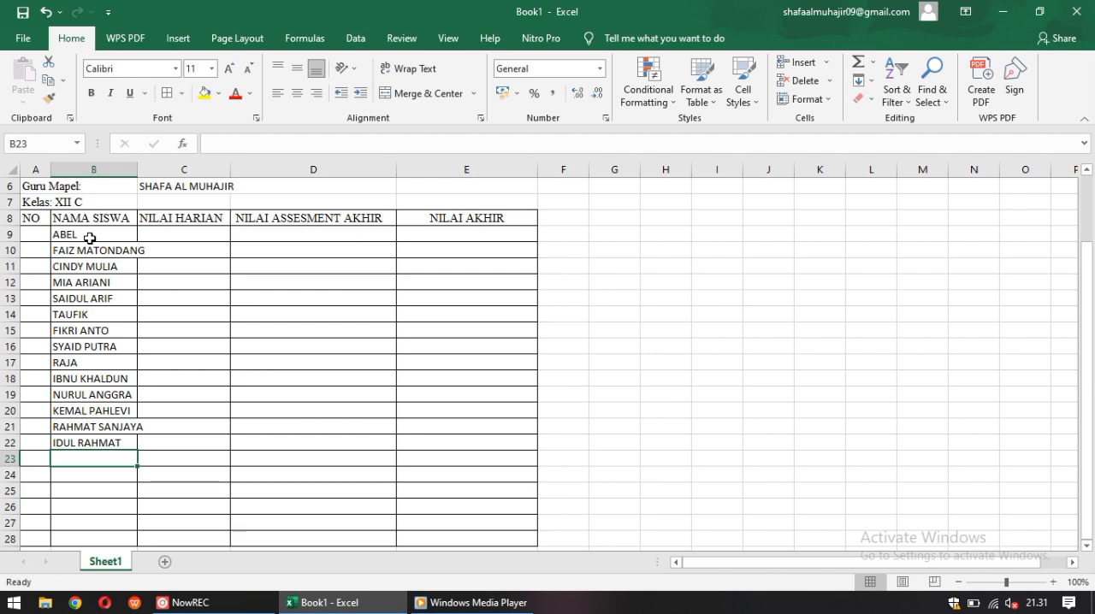
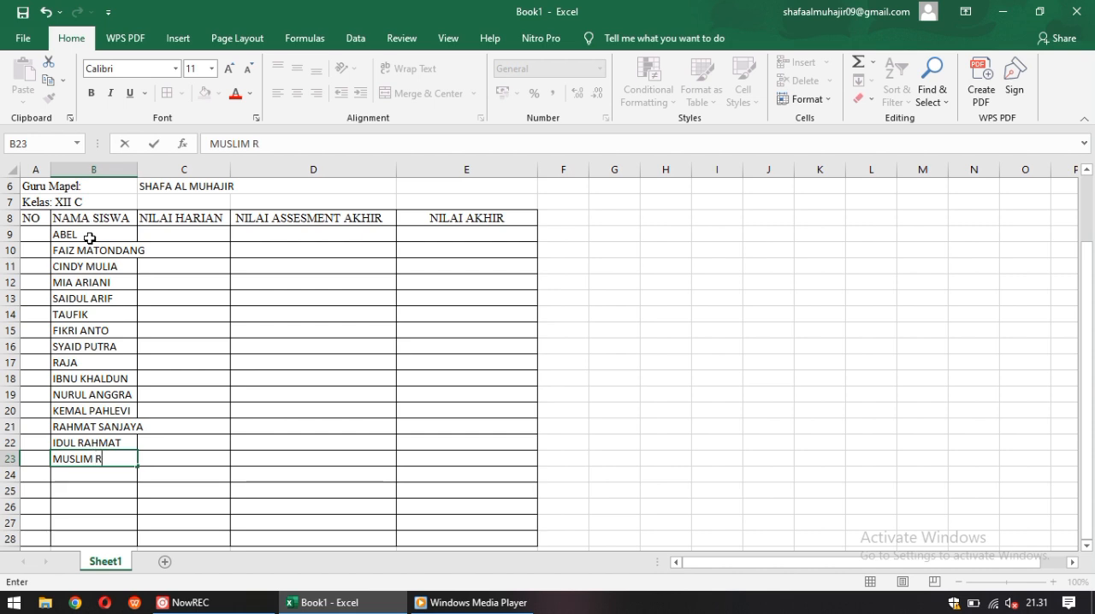
Enter the fifteenth and sixteenth students' full names in cells B23 and B24
key(Return)
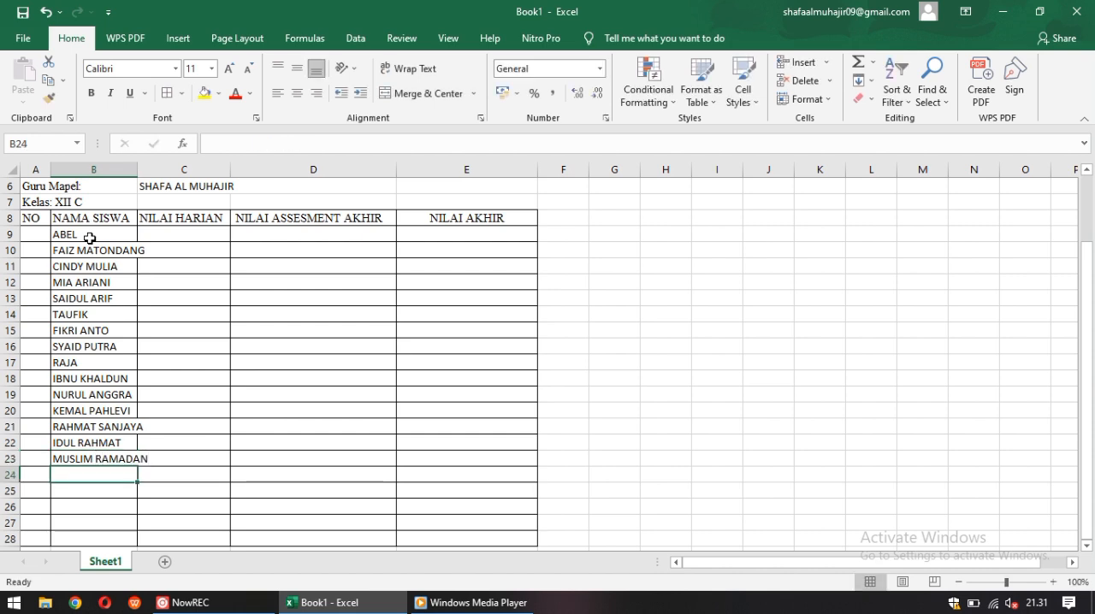
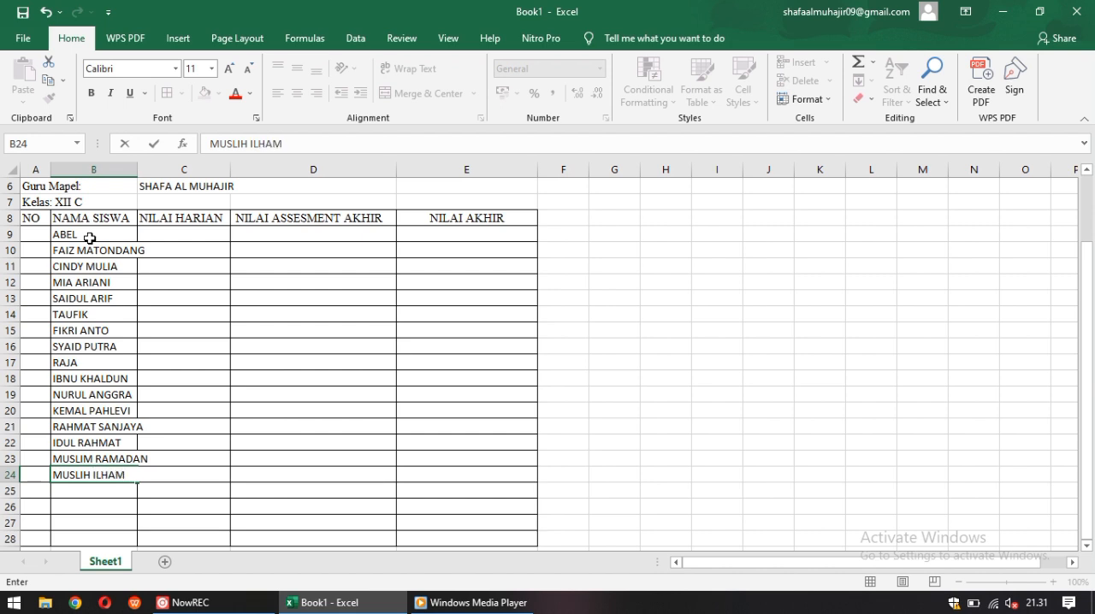
key(Return)
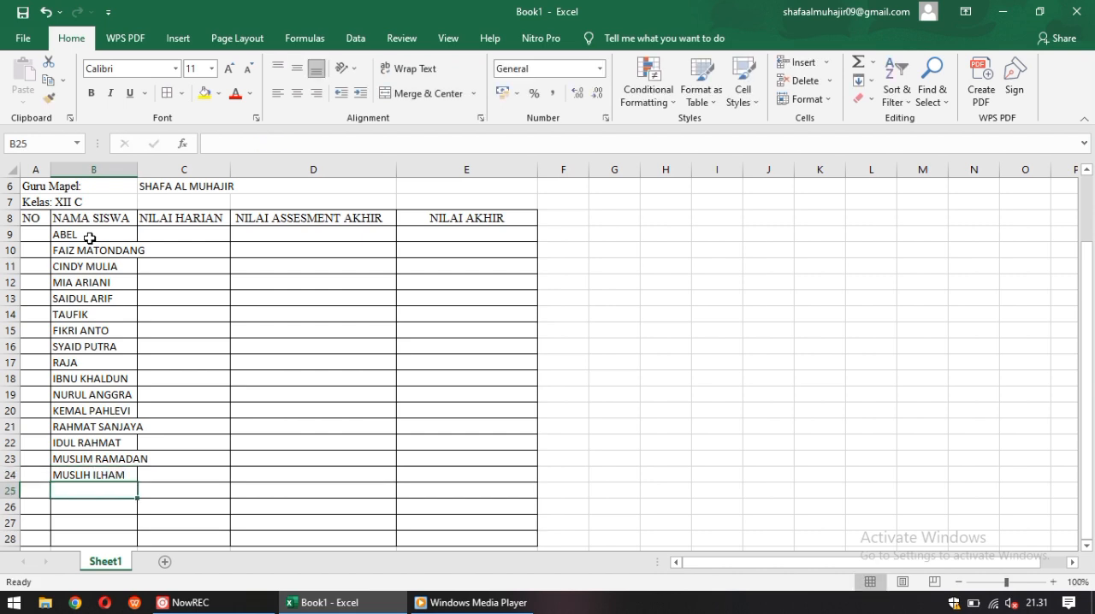
Enter the seventeenth and eighteenth students' full names in cells B25 and B26 of the NAMA SISWA column
text(S)
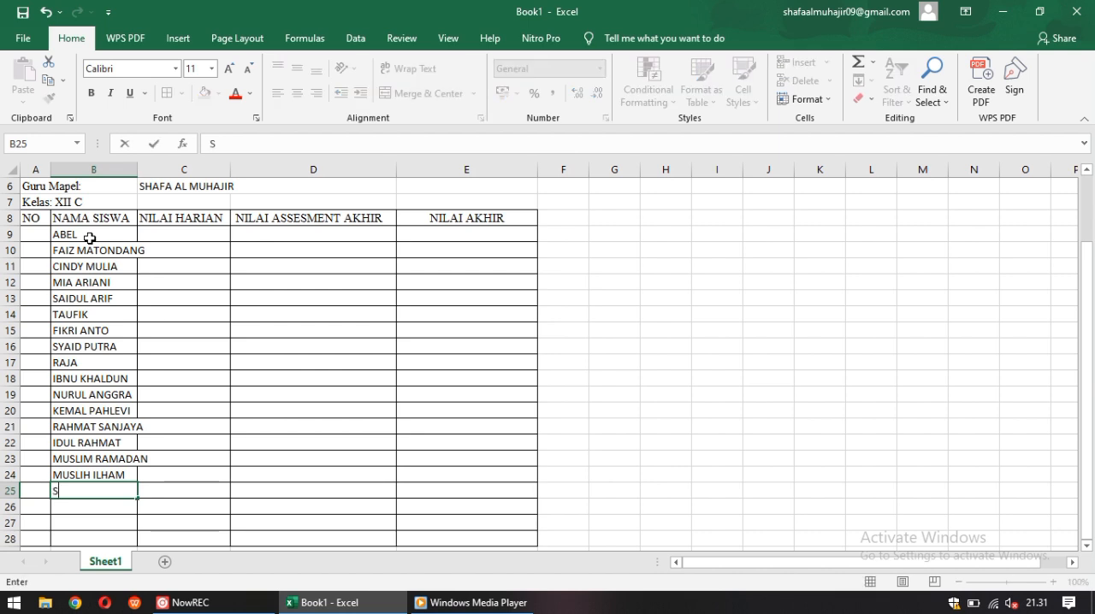
text(UGIAN TO)
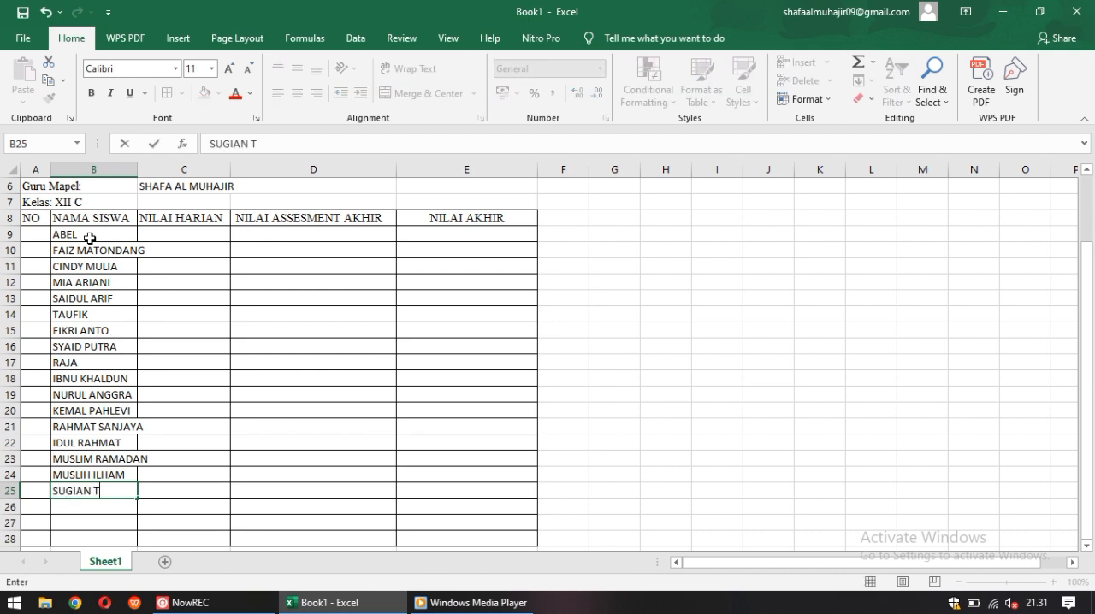
key(BackSpace)
key(BackSpace)
key(BackSpace)
text(TO)
key(Return)
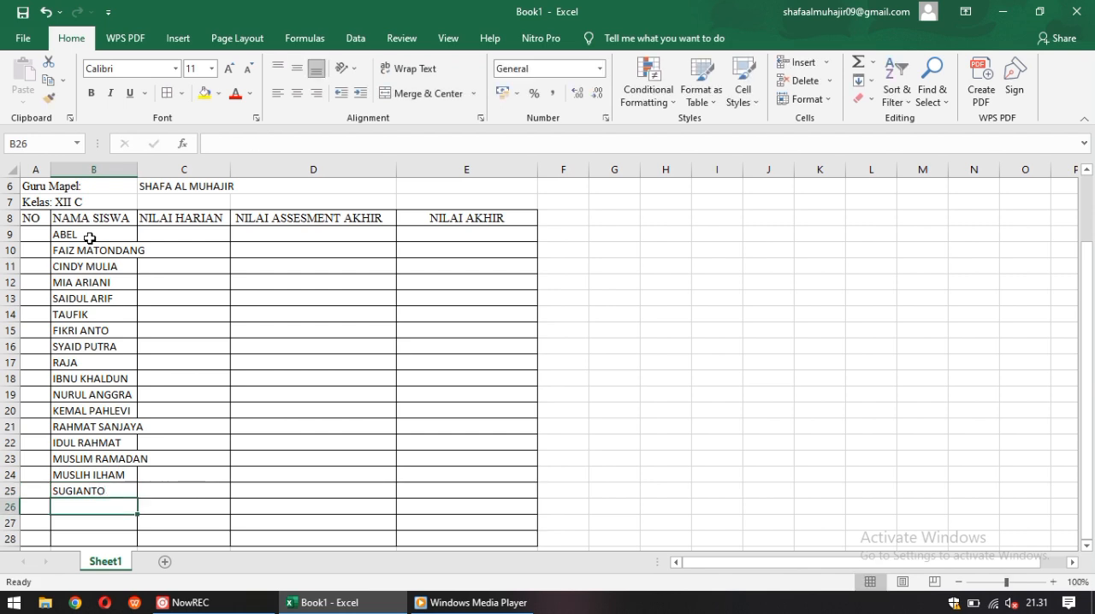
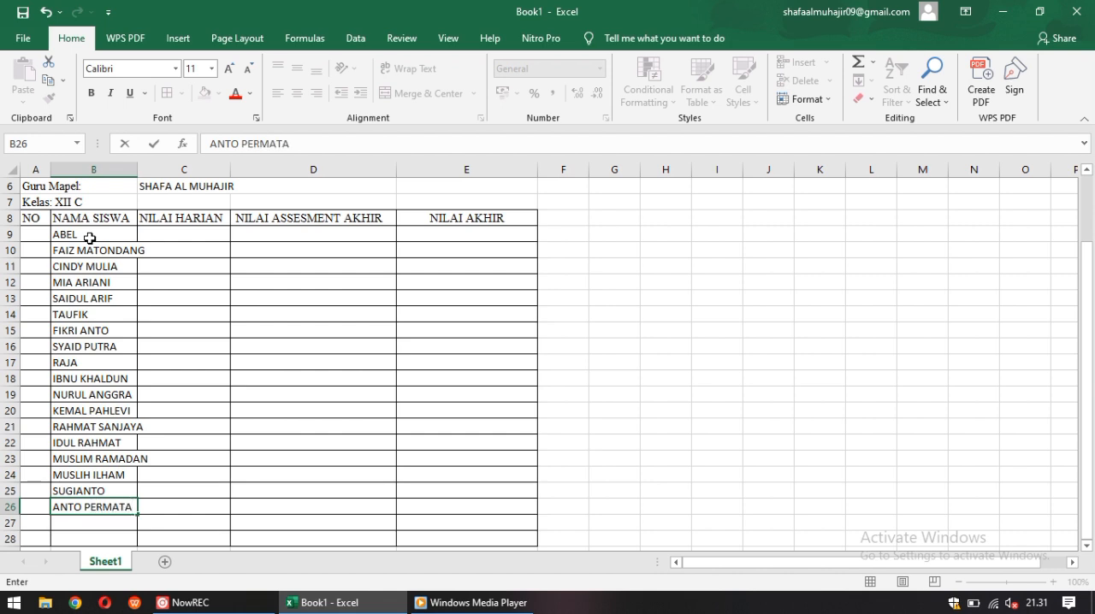
key(Return)
Add the nineteenth and twentieth students' full names in cells B27 and B28
key(Return)
key(Return)
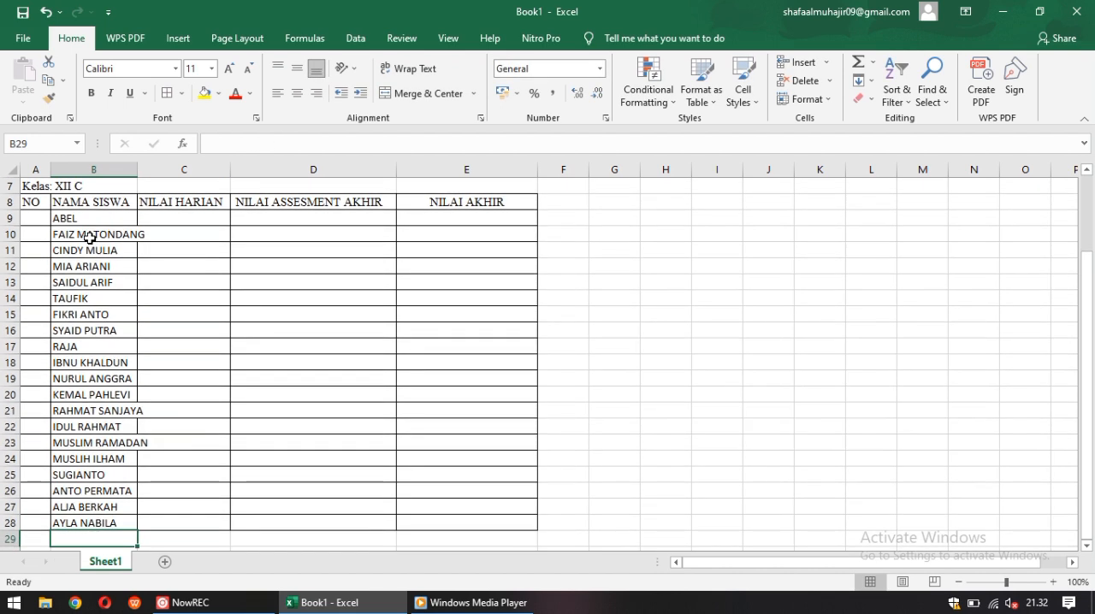
Widen column B so the longest student names fit inside the NAMA SISWA column
click(524, 314)
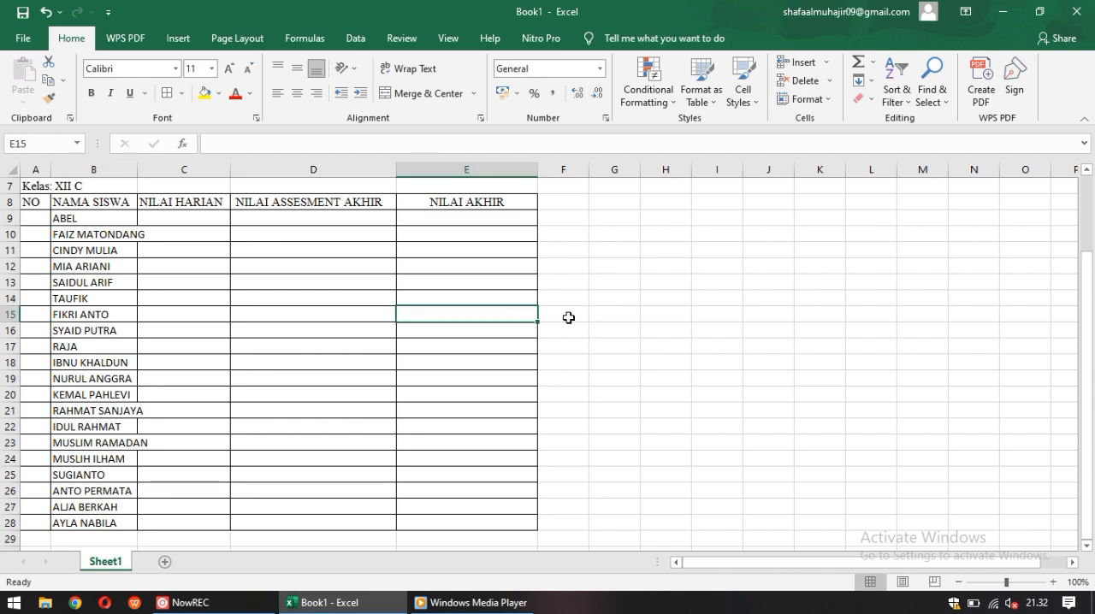
click(569, 317)
drag(1085, 338, 1085, 317)
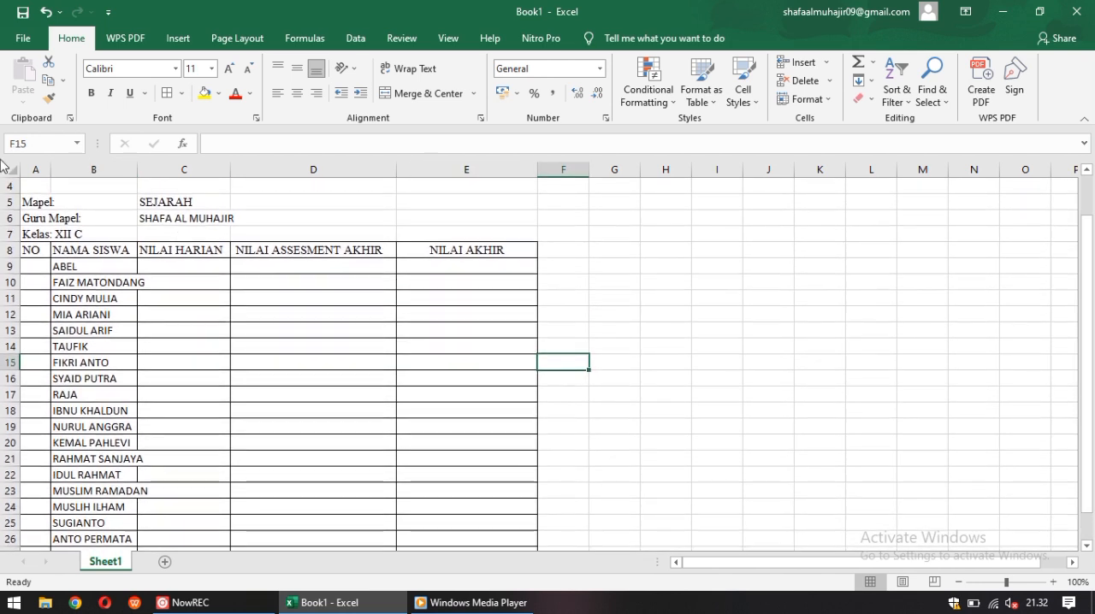
drag(137, 170, 152, 170)
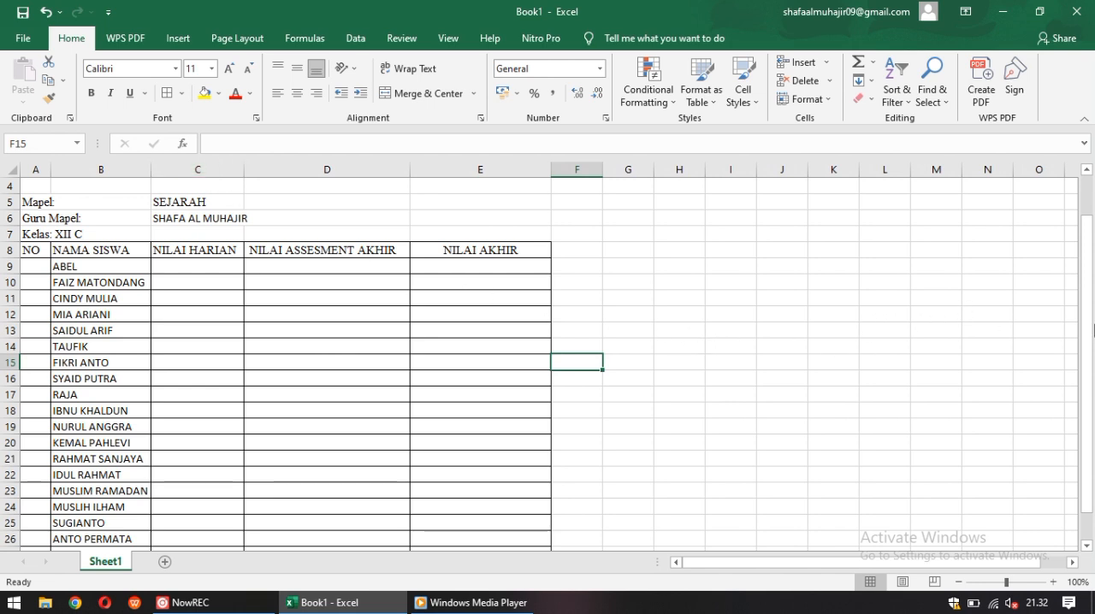
drag(1094, 433, 1093, 462)
click(606, 395)
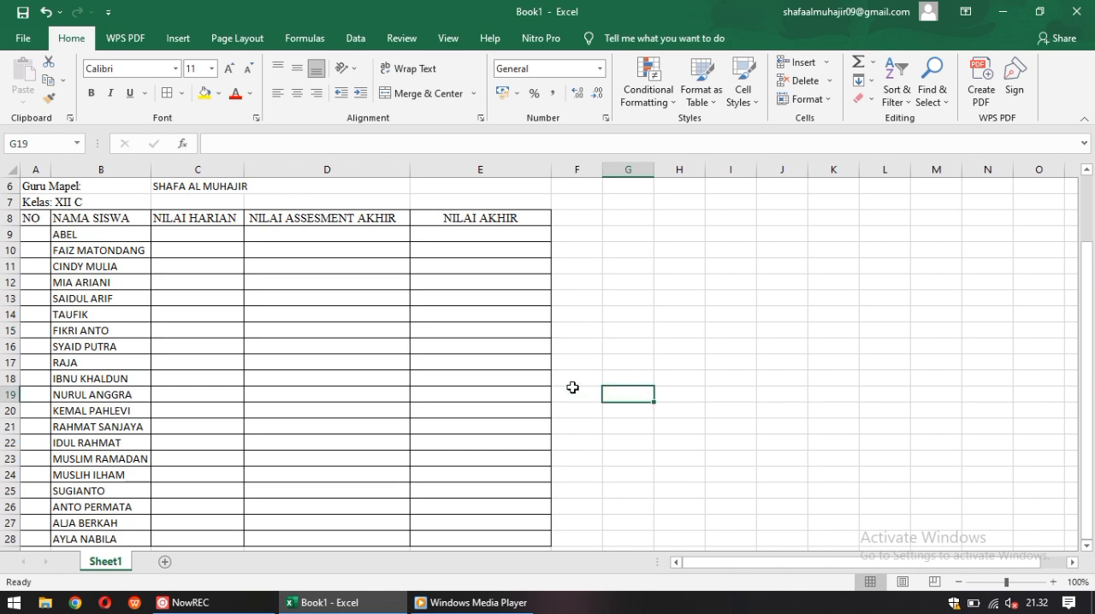
Center cell C9 in the NILAI HARIAN column and enter 85 as the first student's daily grade
click(38, 236)
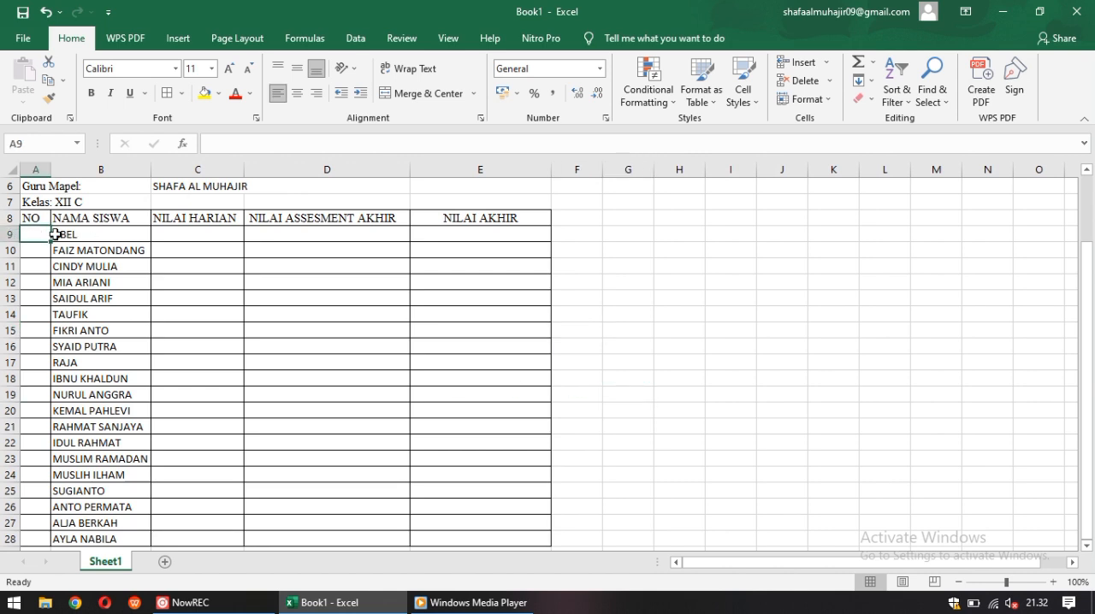
click(185, 235)
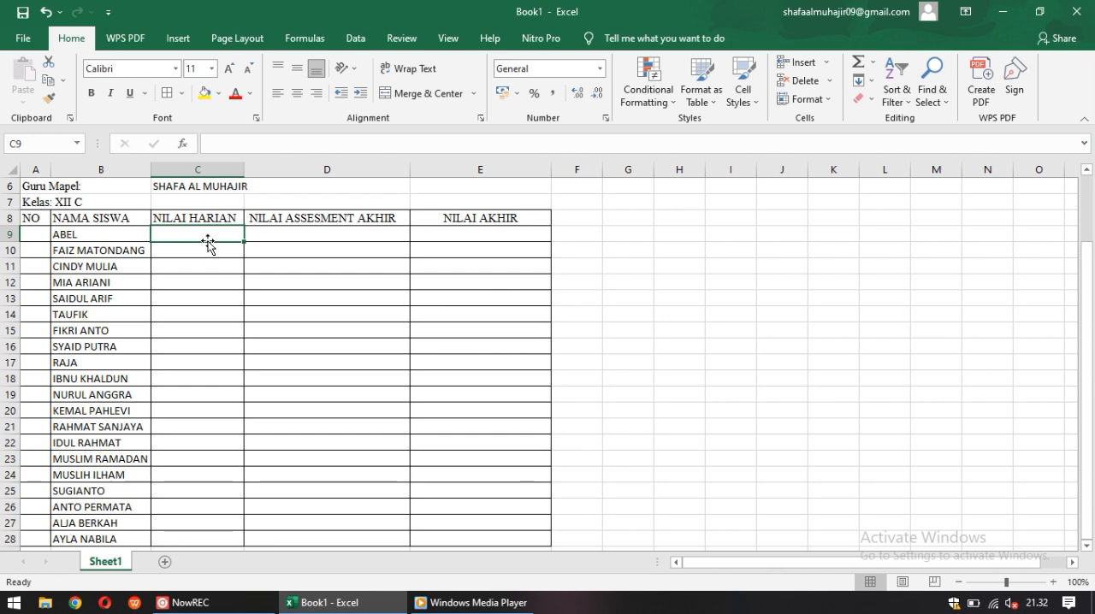
text(8)
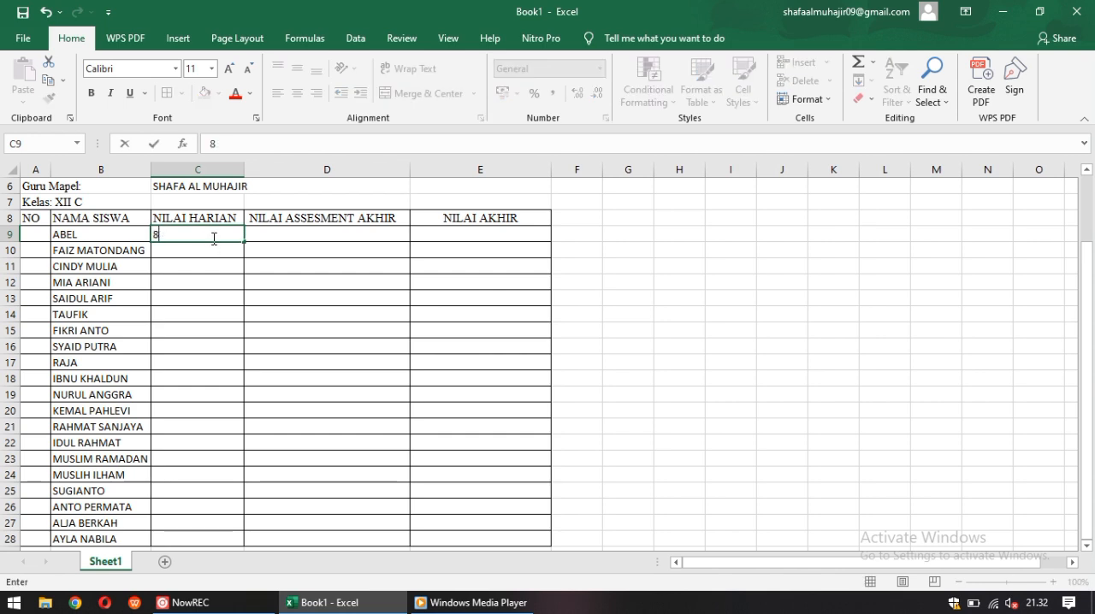
key(Return)
click(214, 238)
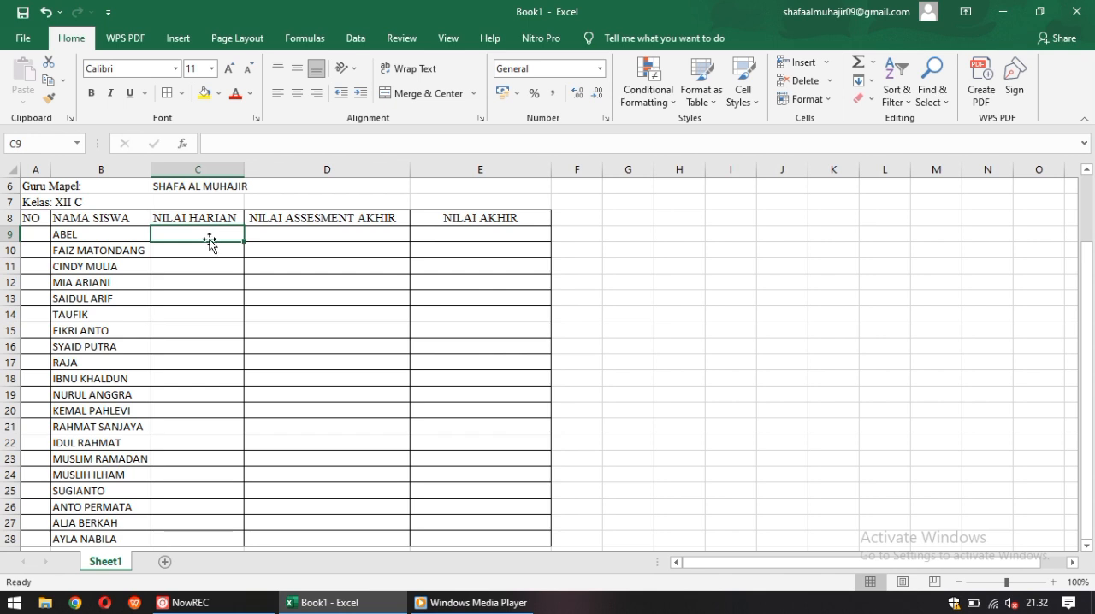
click(297, 92)
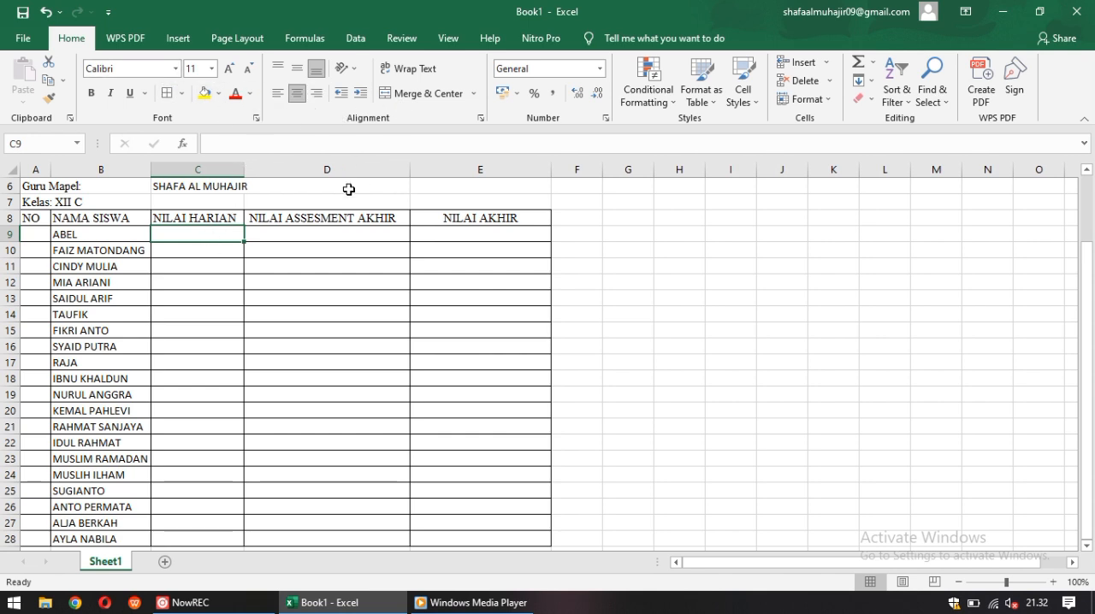
text(85)
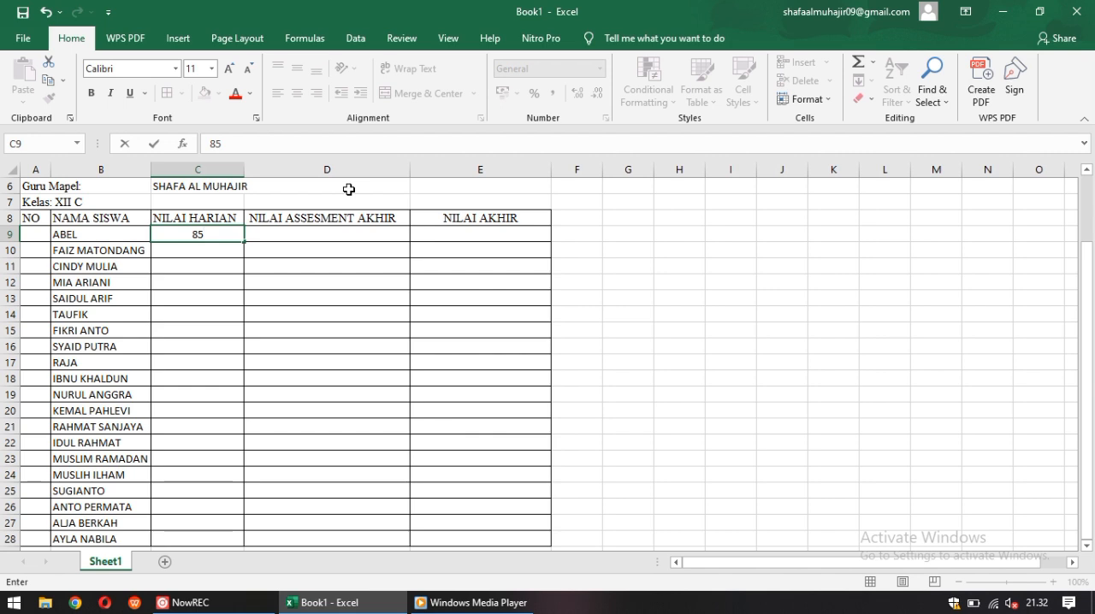
key(Return)
text(85)
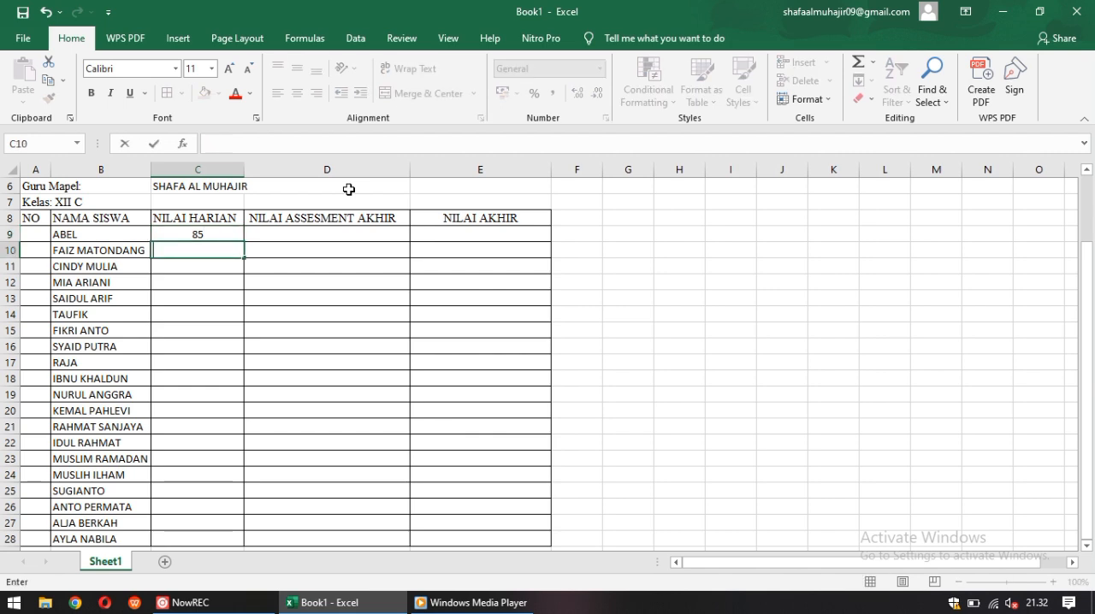
click(224, 250)
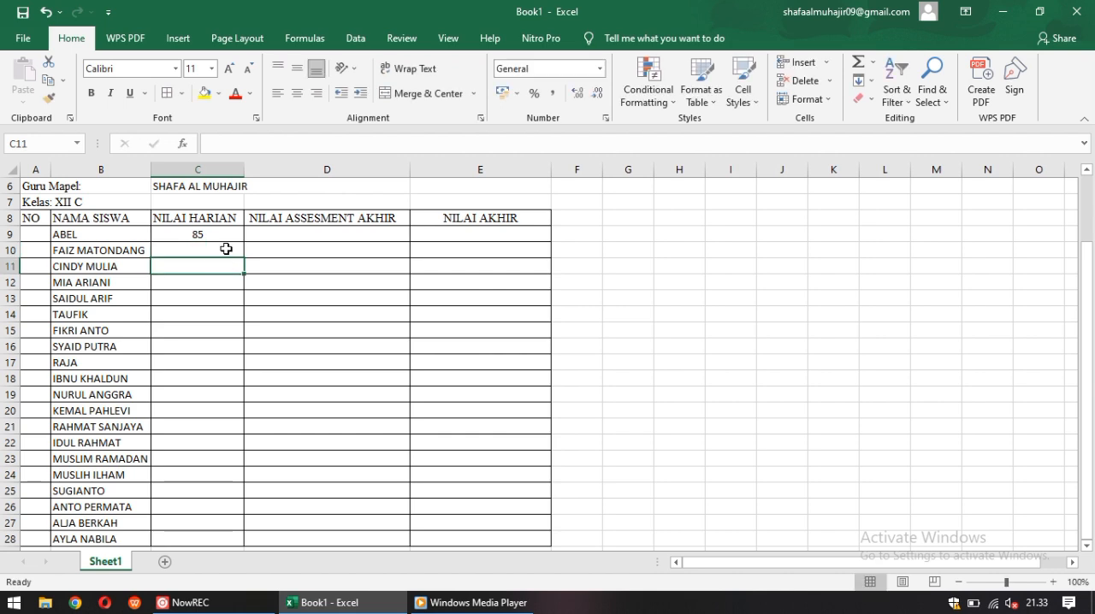
click(297, 93)
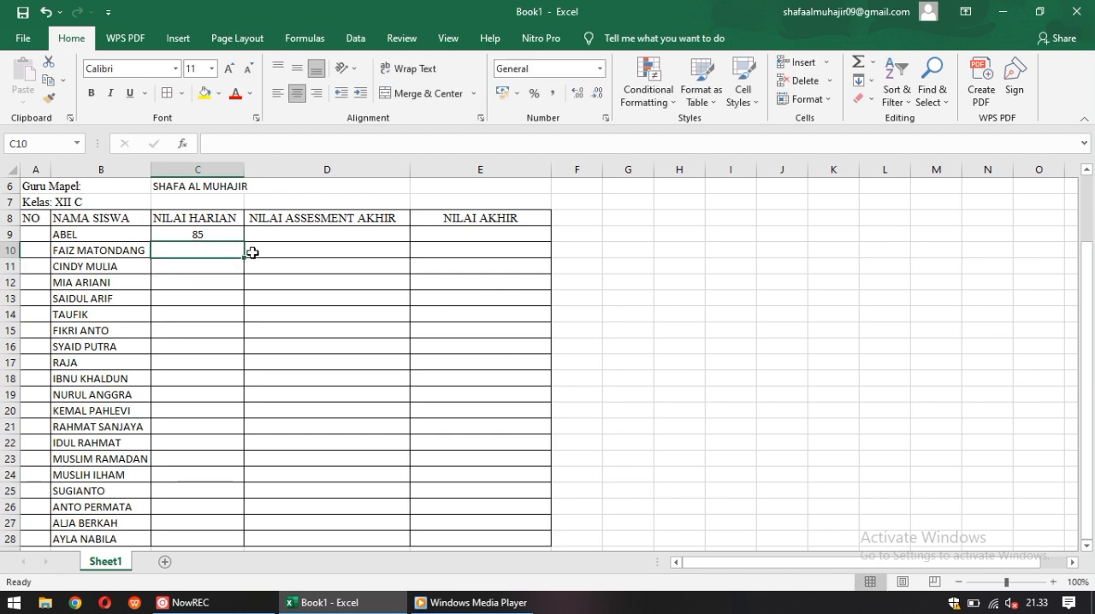
click(228, 280)
Fill the centered grade 85 from C9 down the NILAI HARIAN column to C28
click(231, 235)
drag(244, 242, 275, 457)
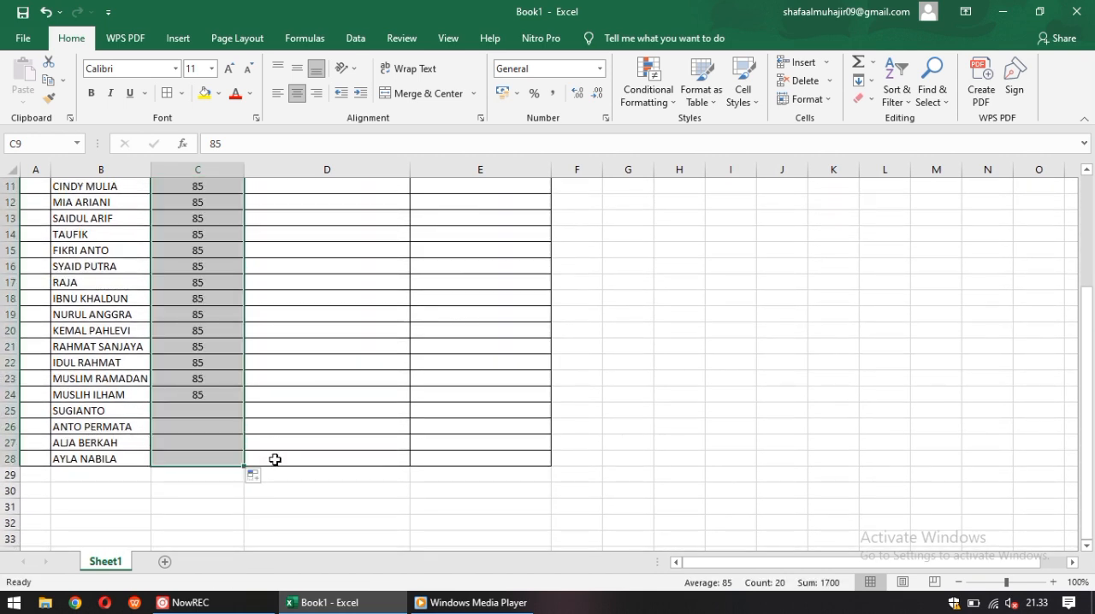
click(323, 410)
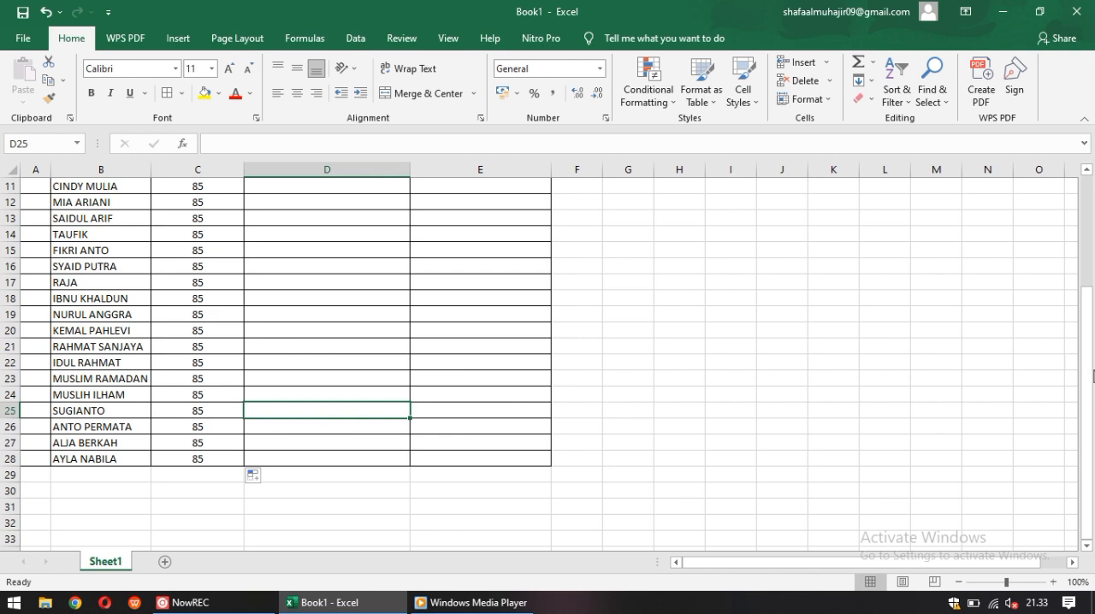
Center cell D9 in the NILAI ASSESMENT AKHIR column and enter the grade 46
drag(1093, 296, 1032, 279)
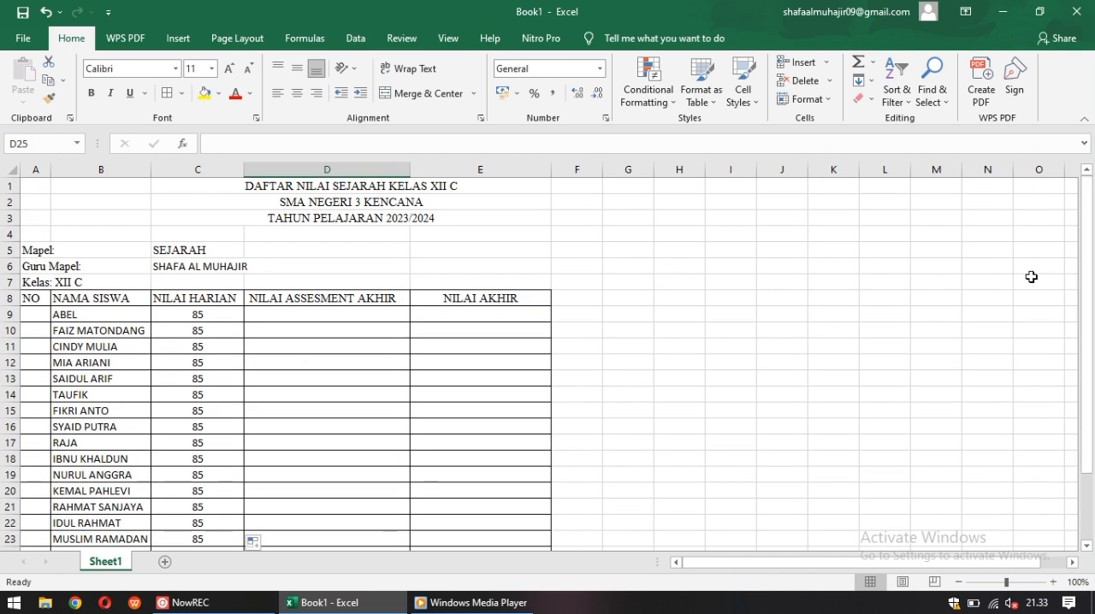
click(330, 318)
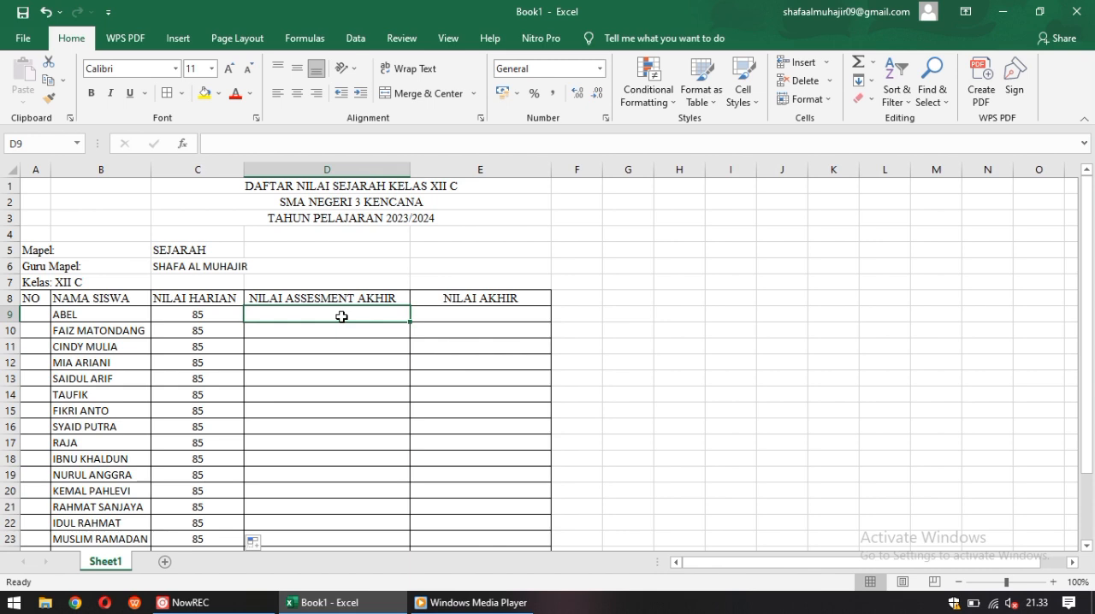
click(305, 96)
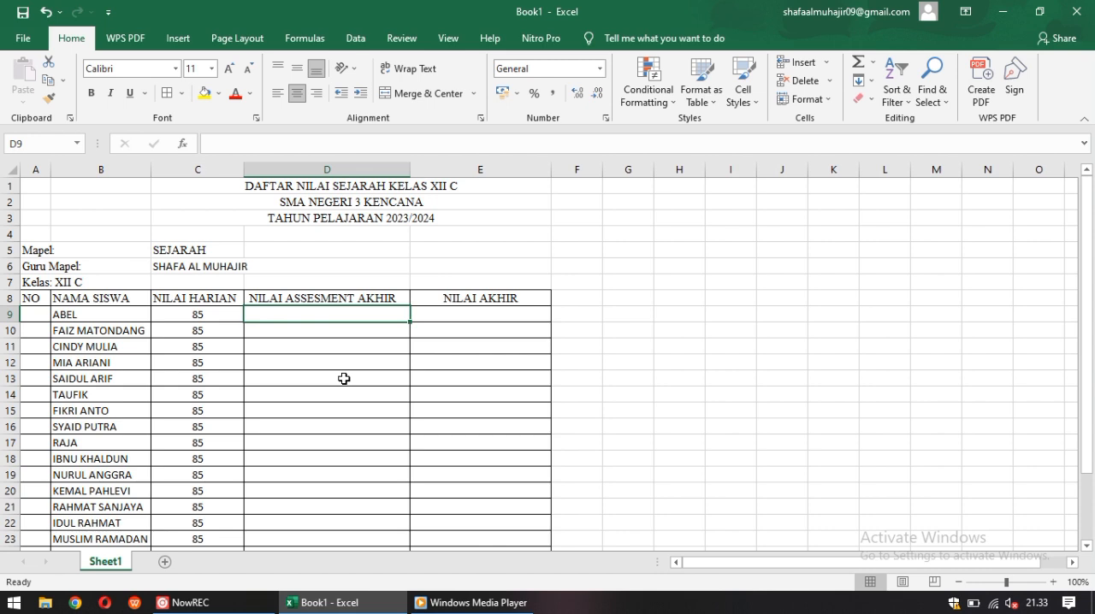
text(4)
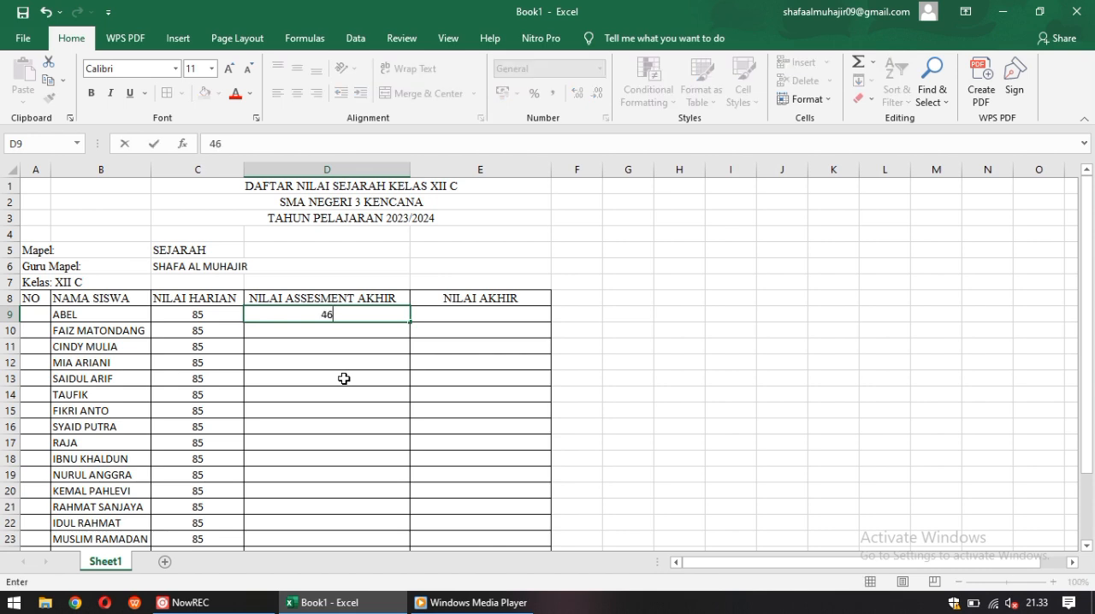
text(6)
click(329, 331)
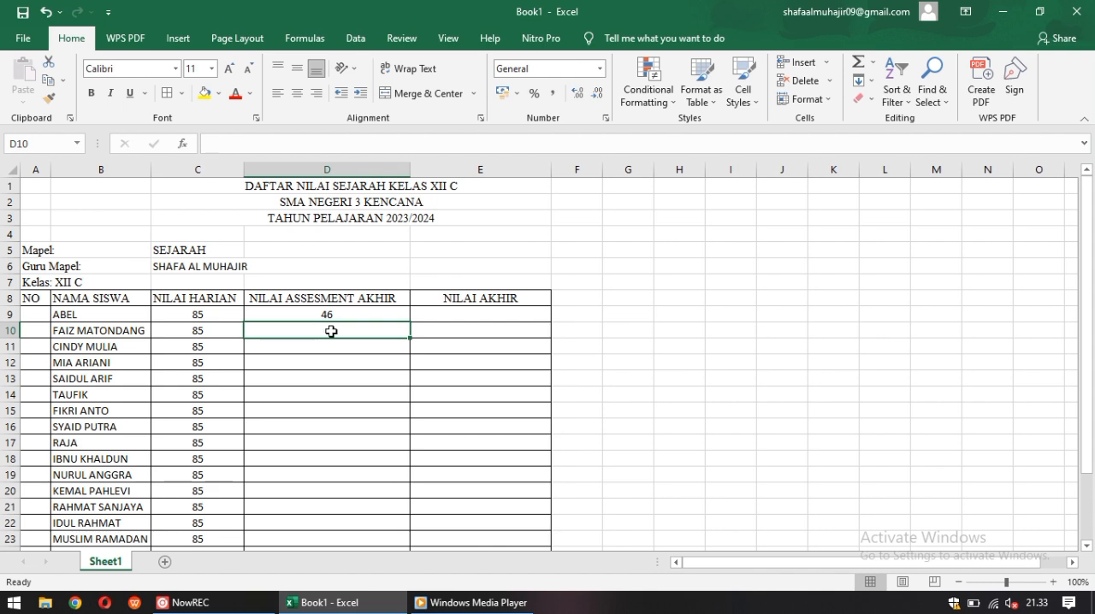
Center cell D10 and enter 45 as the second student's final assessment grade
text(48)
key(BackSpace)
key(BackSpace)
click(332, 349)
click(330, 332)
click(297, 68)
click(297, 93)
text(45)
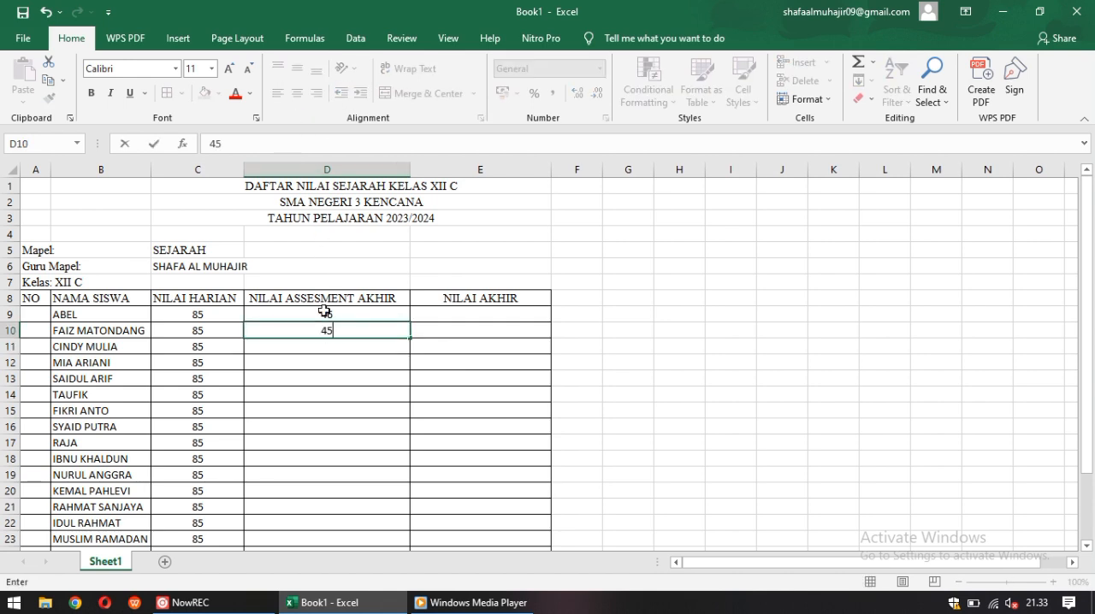
key(Return)
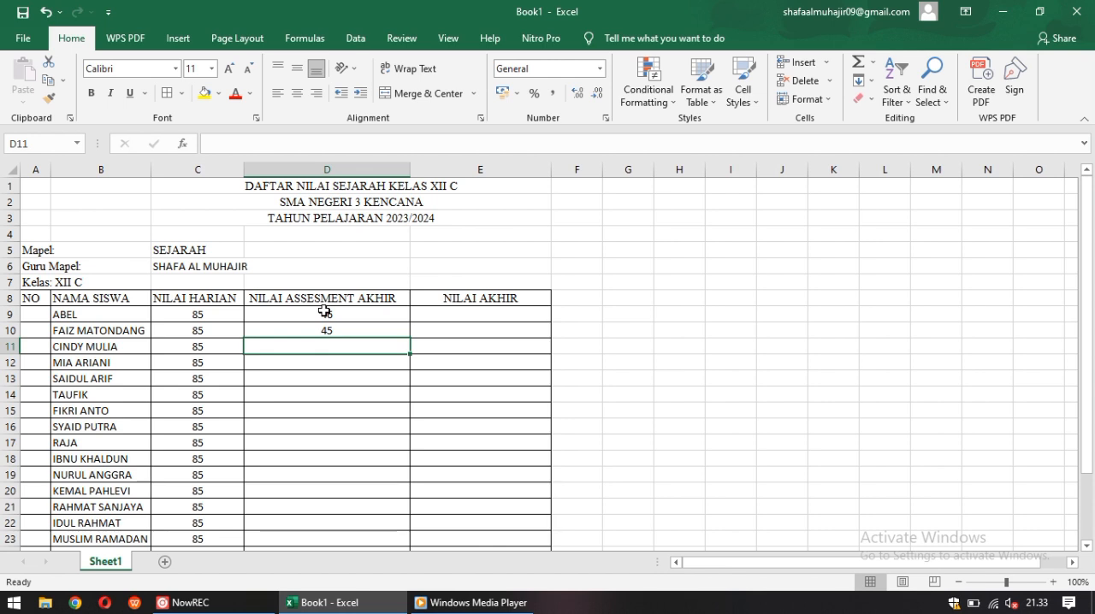
Center cell D11 and enter 48 as the third student's final assessment grade
click(297, 93)
text(0)
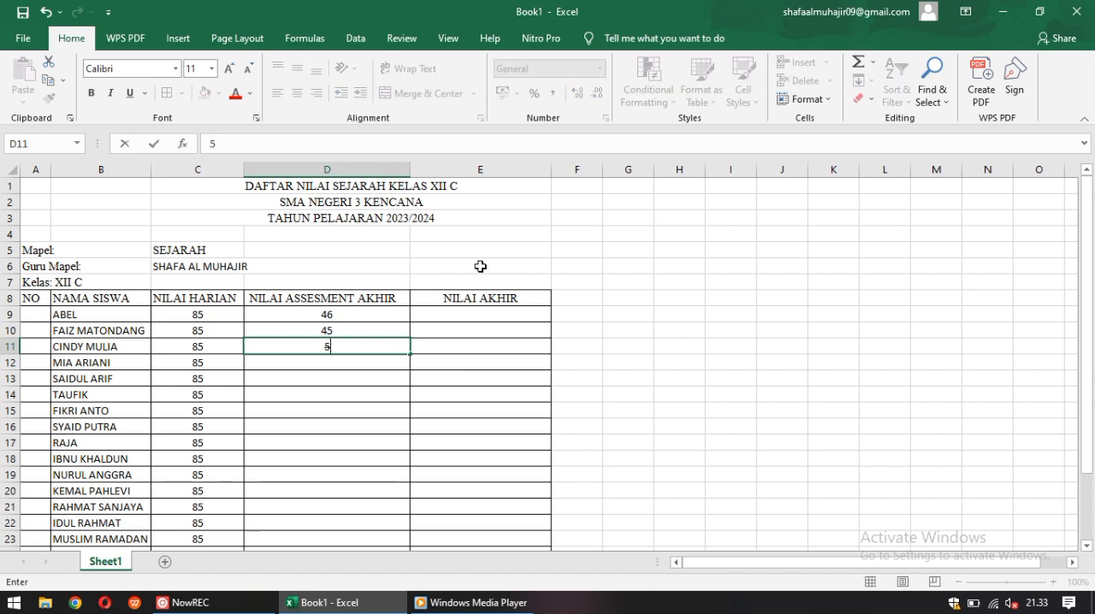
key(BackSpace)
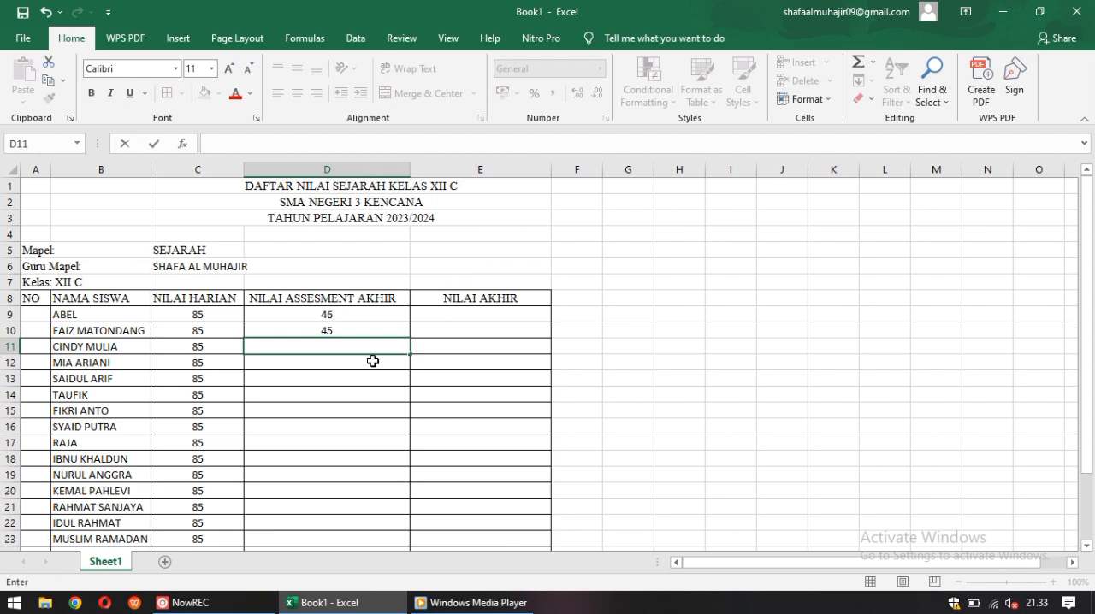
key(Escape)
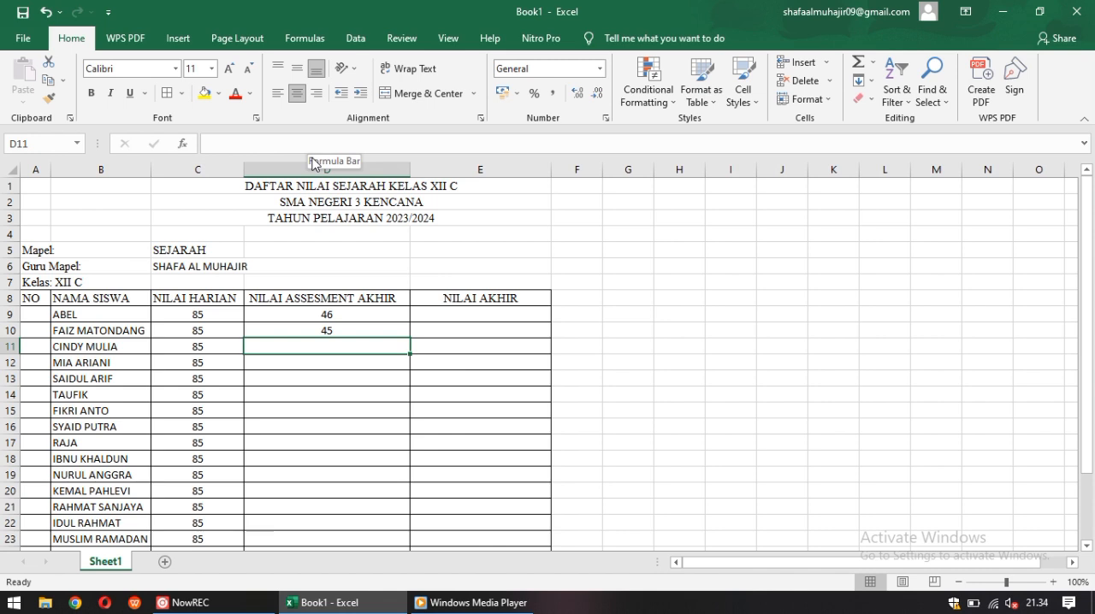
text(5)
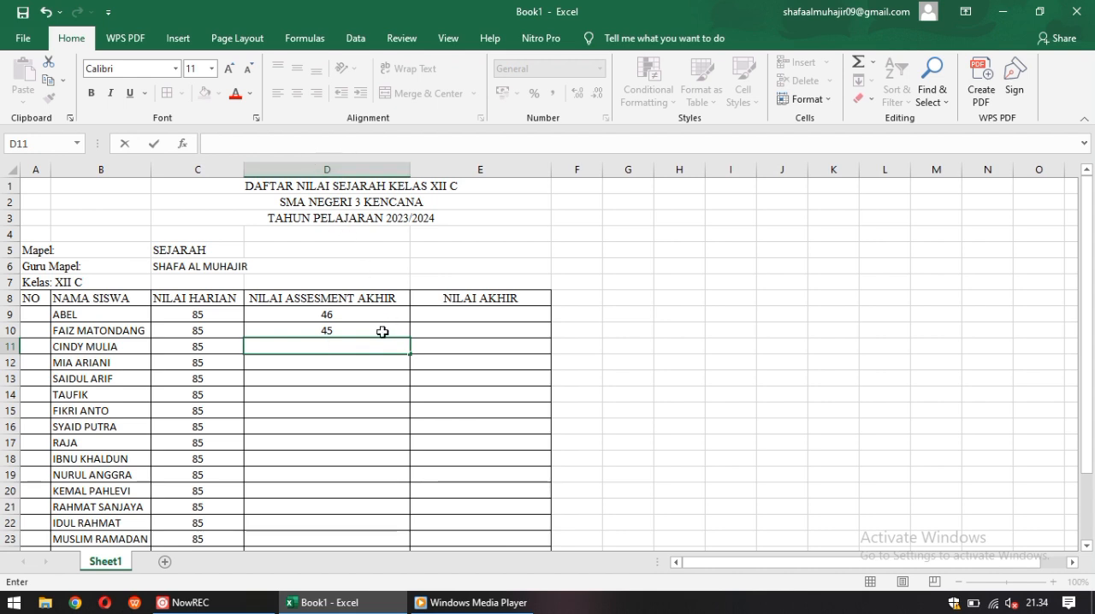
text(48)
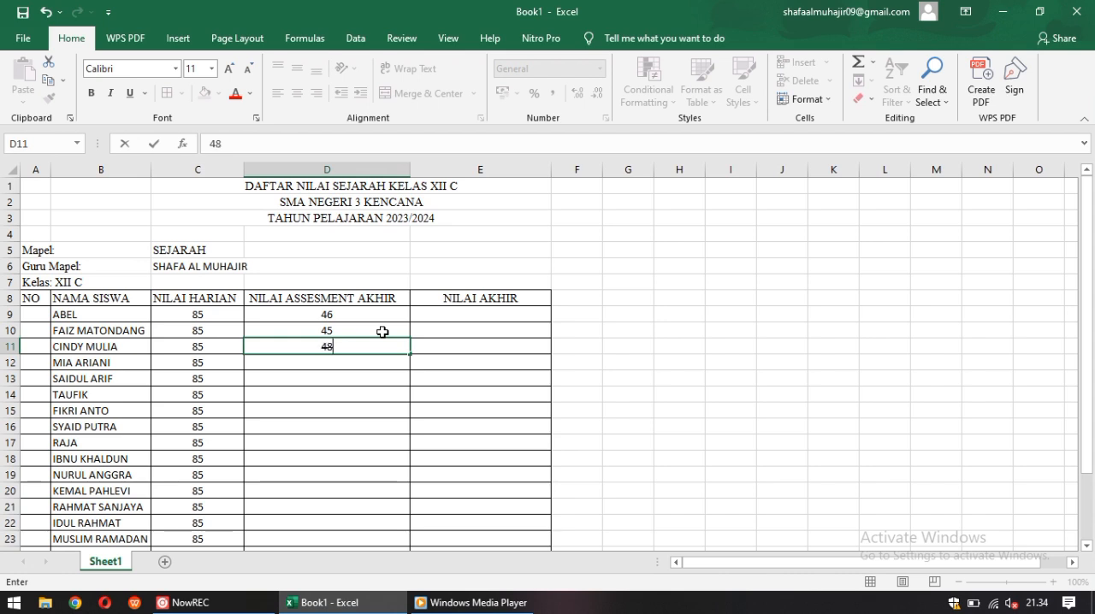
key(Return)
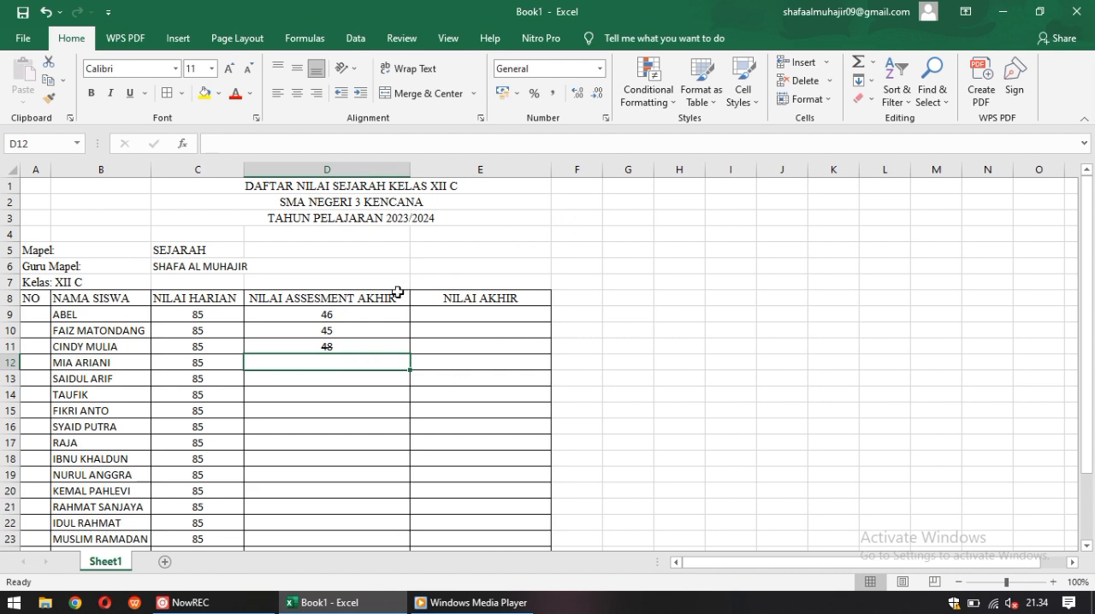
Center cell D12 in the NILAI ASSESMENT AKHIR column and enter the grade 50
text(2)
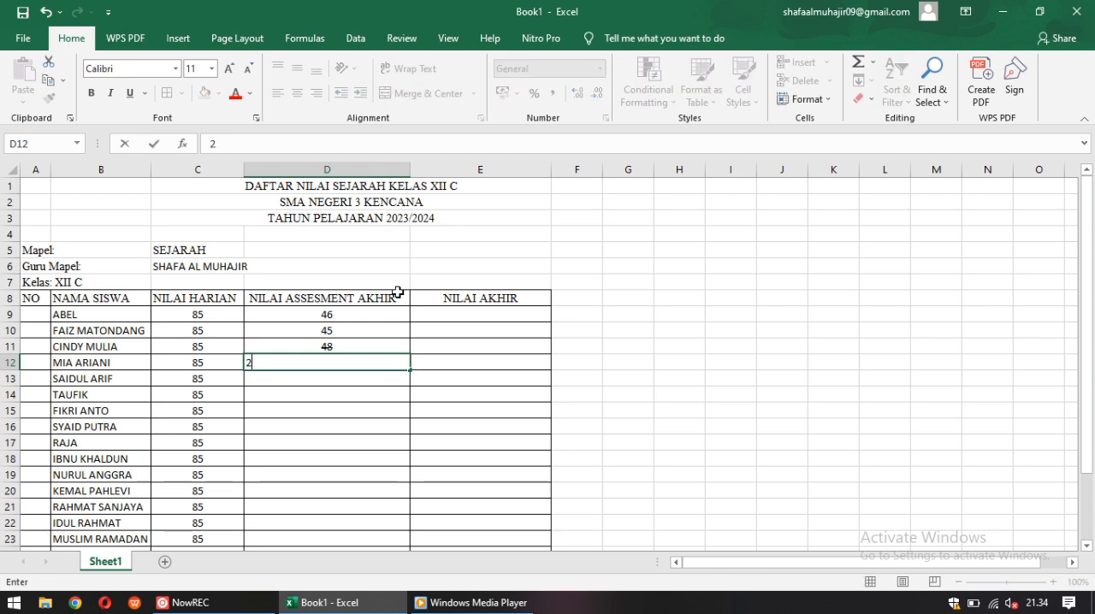
click(334, 411)
click(330, 361)
click(297, 92)
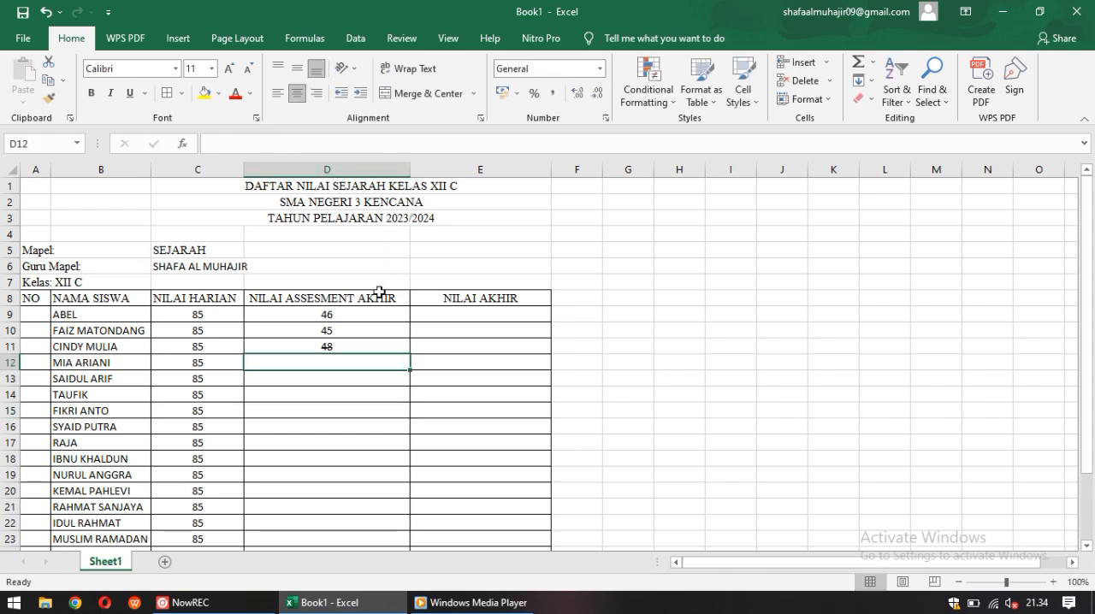
text(50)
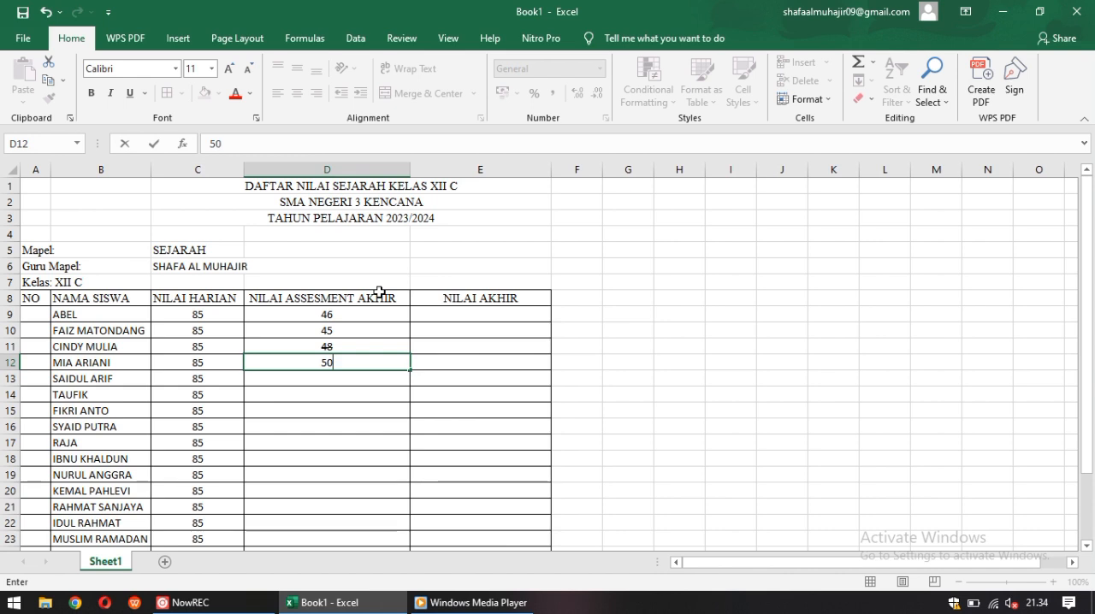
Center cells D13 and D14 and enter the final assessment grades 35 and 60 in them
click(350, 384)
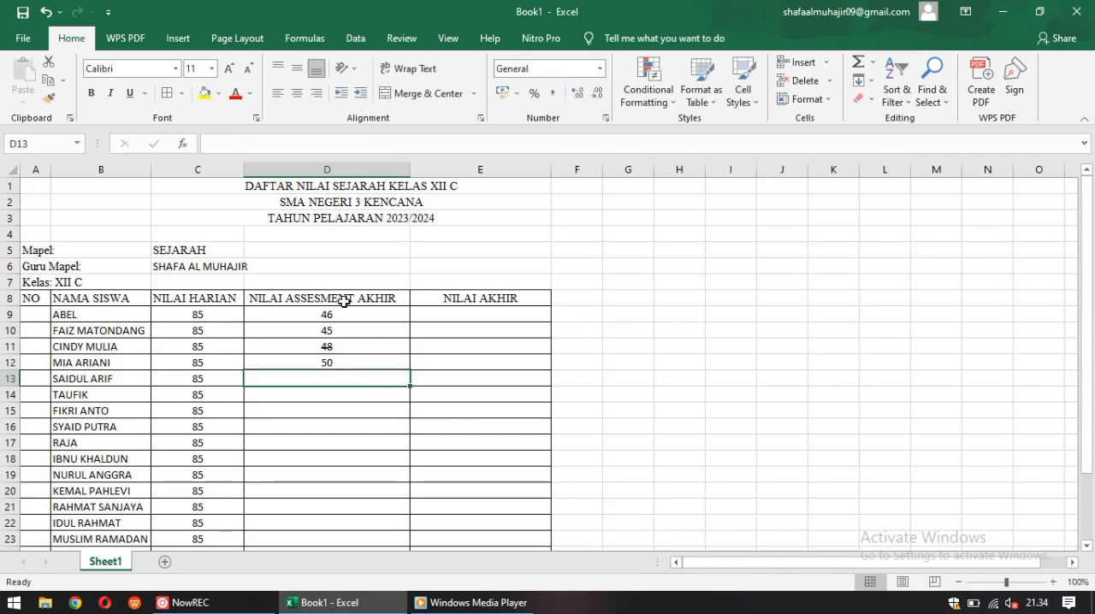
click(301, 92)
text(35)
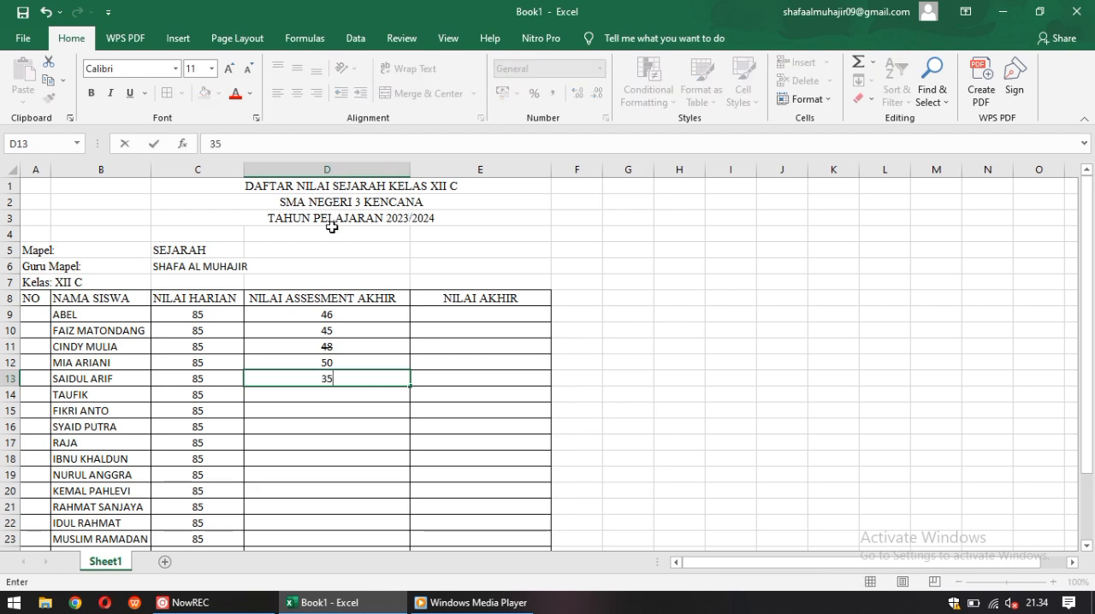
click(339, 426)
click(346, 395)
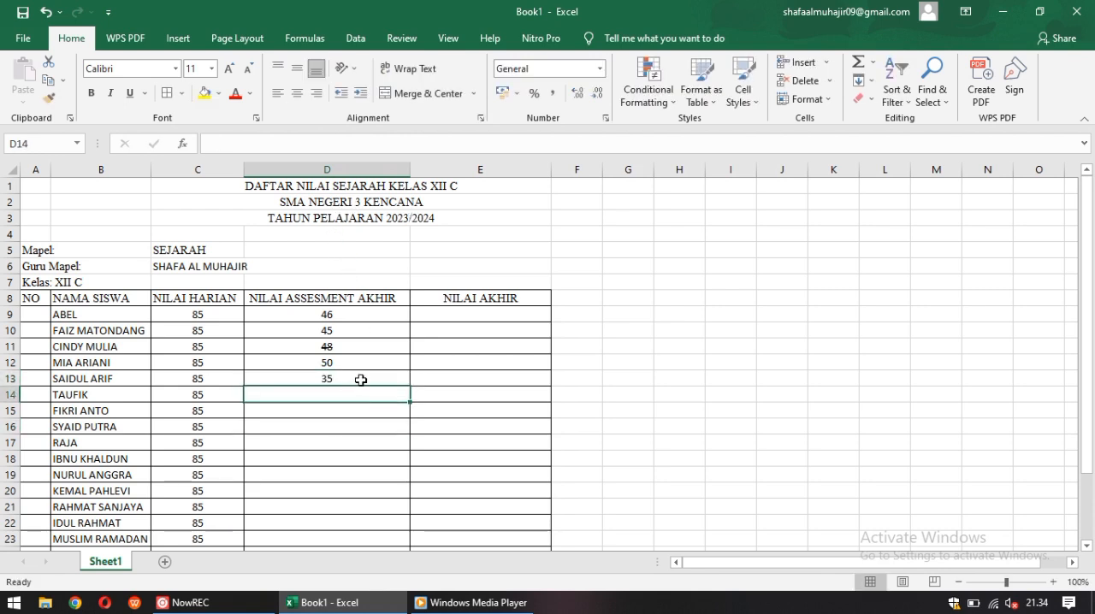
click(297, 92)
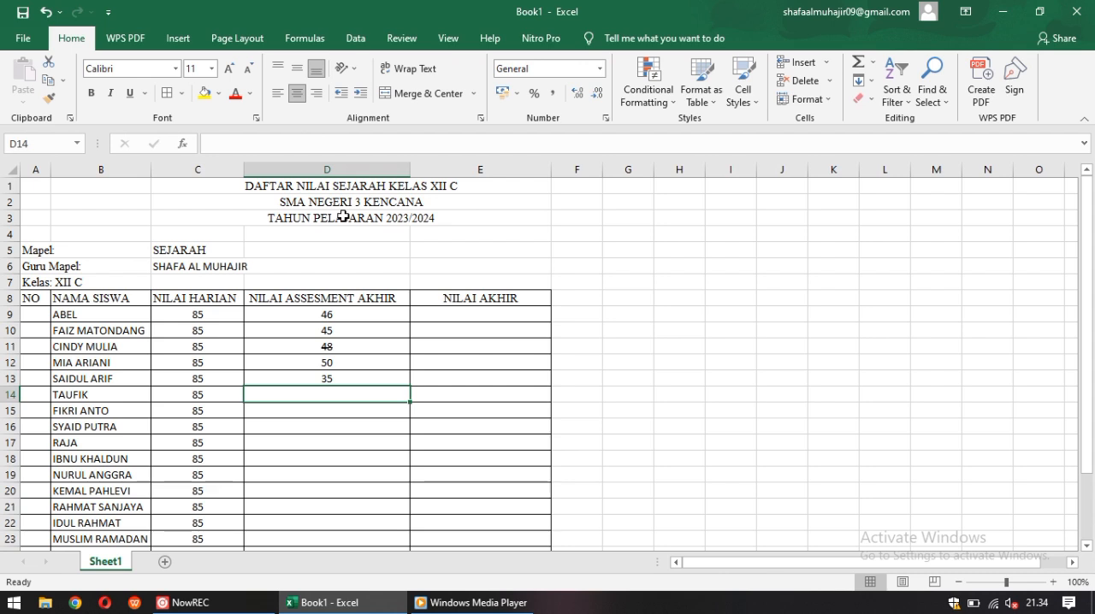
text(6)
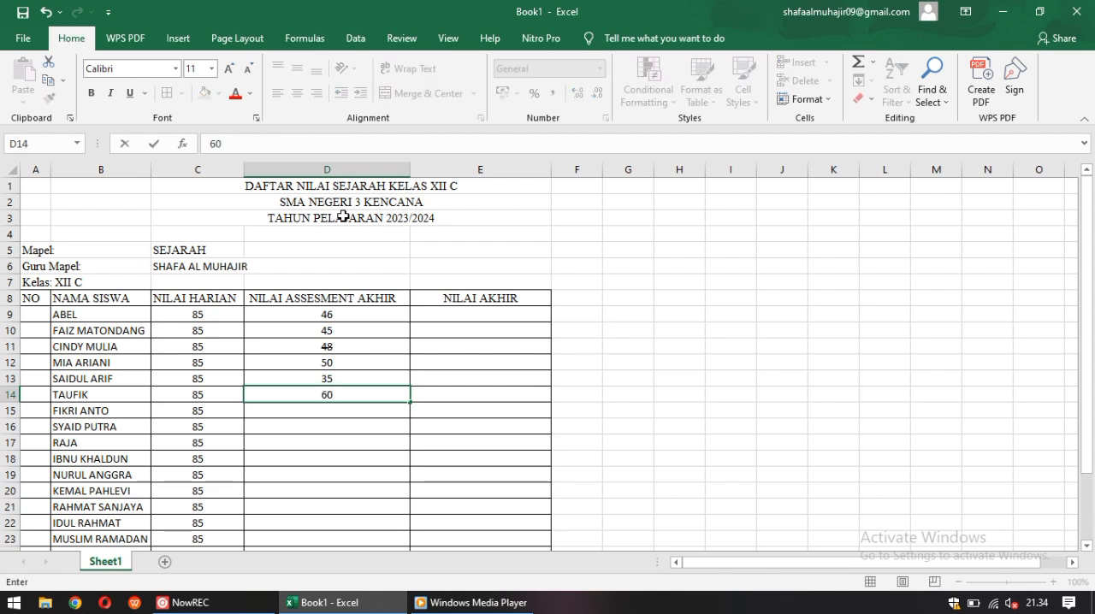
text(0)
Enter the final assessment grade 55 in cell D15 and center it
click(369, 412)
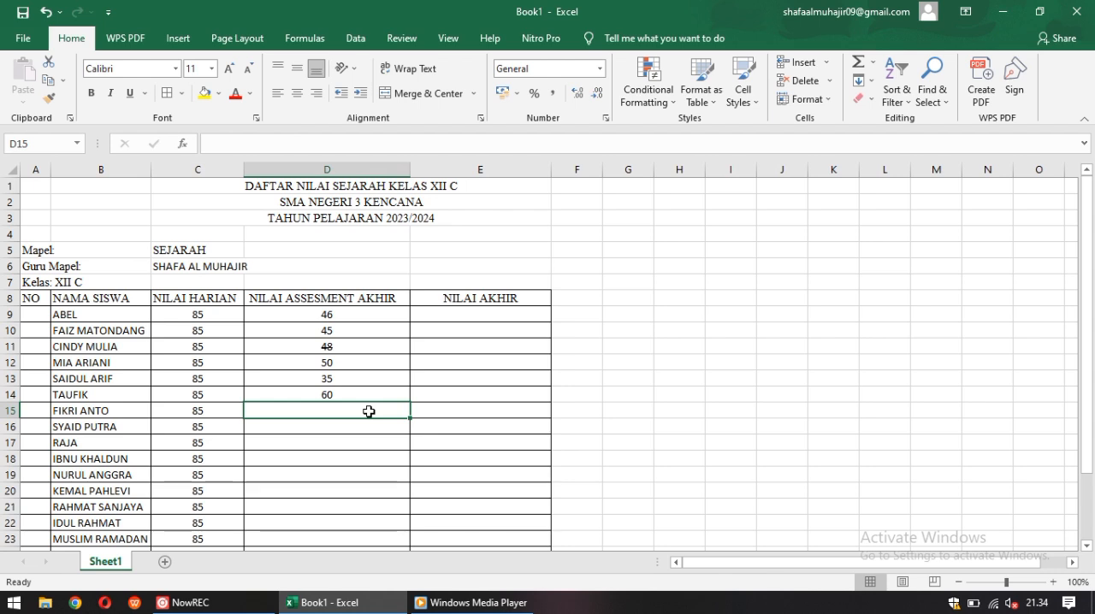
text(55)
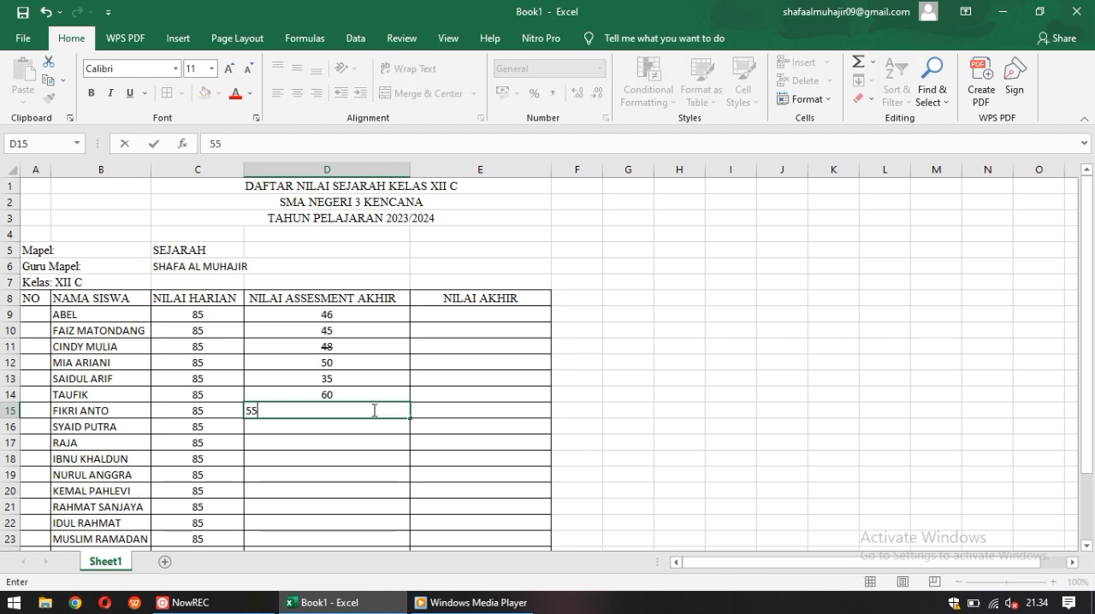
key(ctrl+Return)
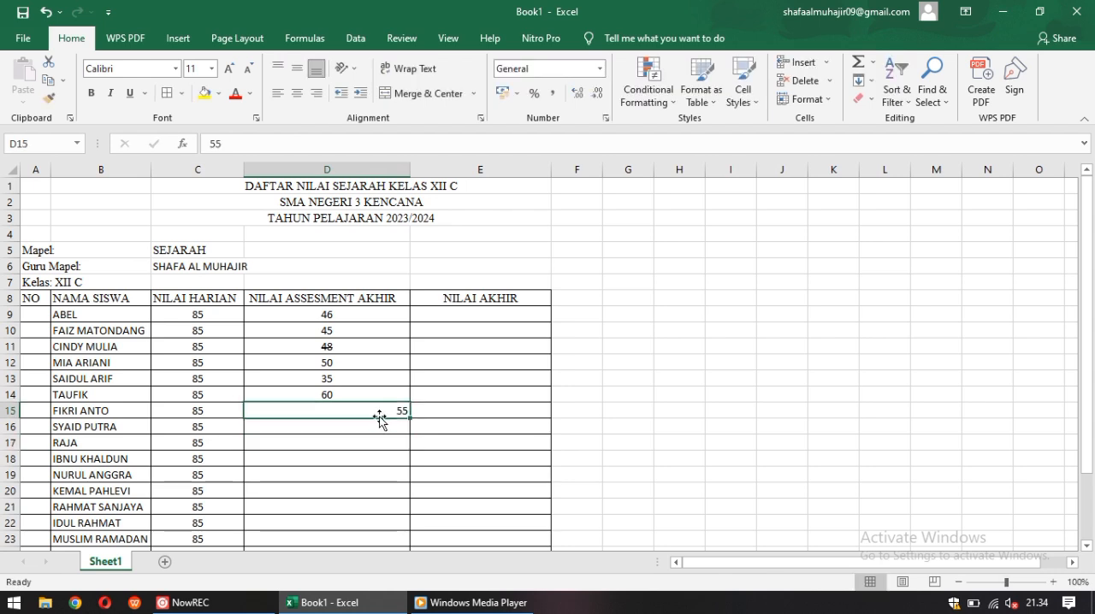
click(297, 93)
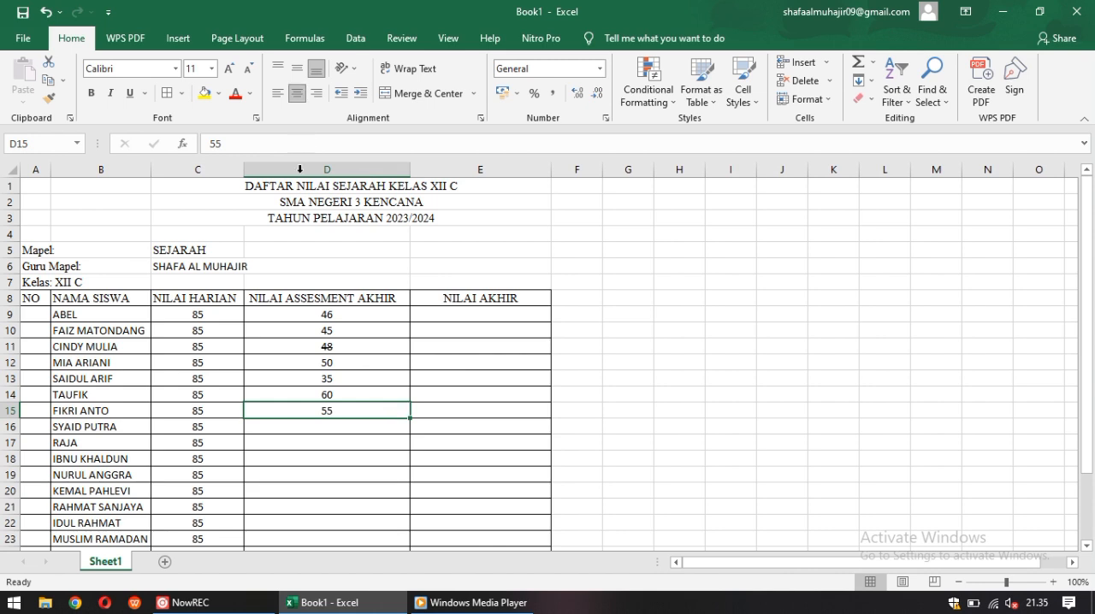
Enter 45 in cell D16 as the eighth student's final assessment grade and center it
click(336, 438)
click(335, 426)
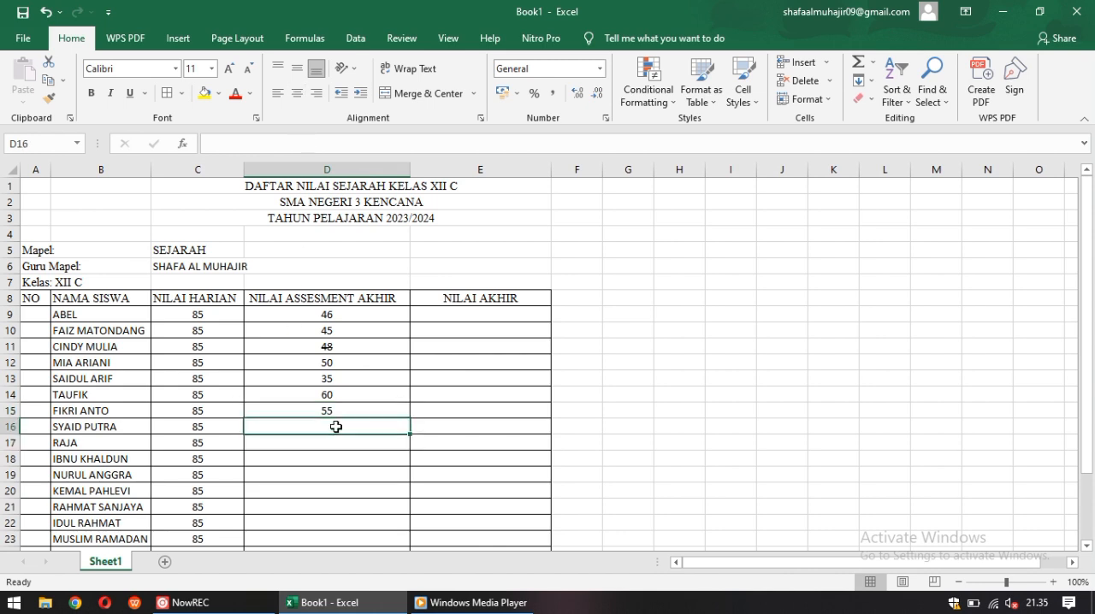
text(45)
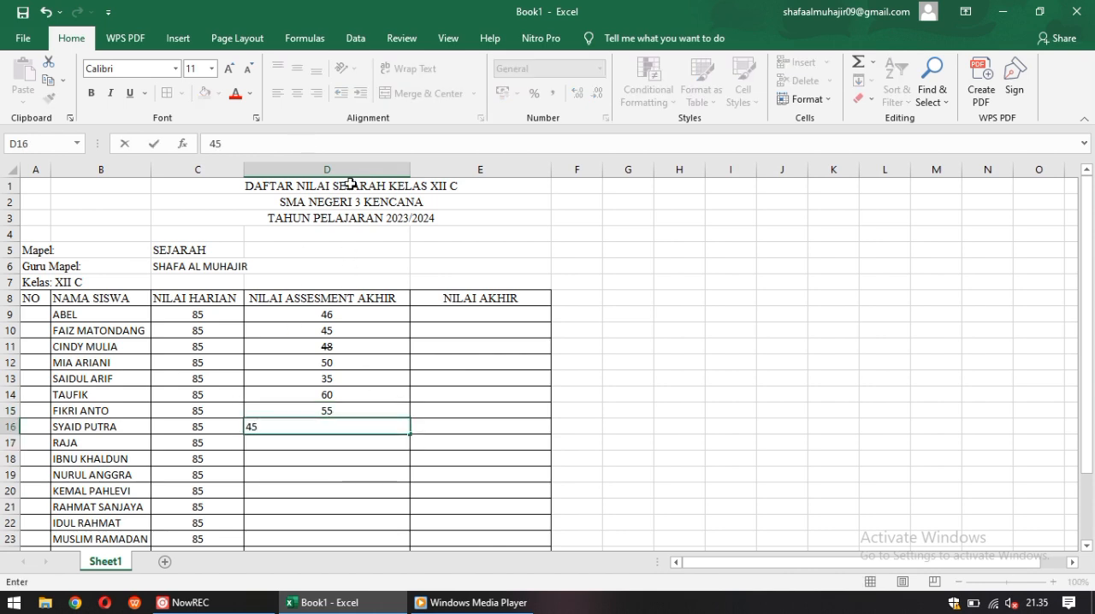
click(347, 447)
click(342, 424)
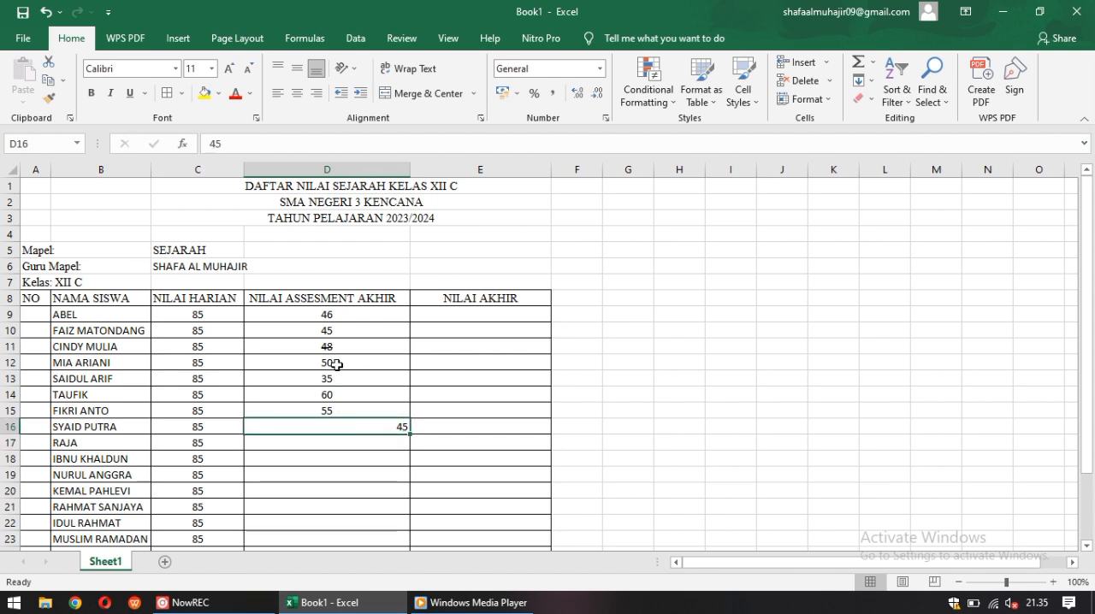
click(297, 92)
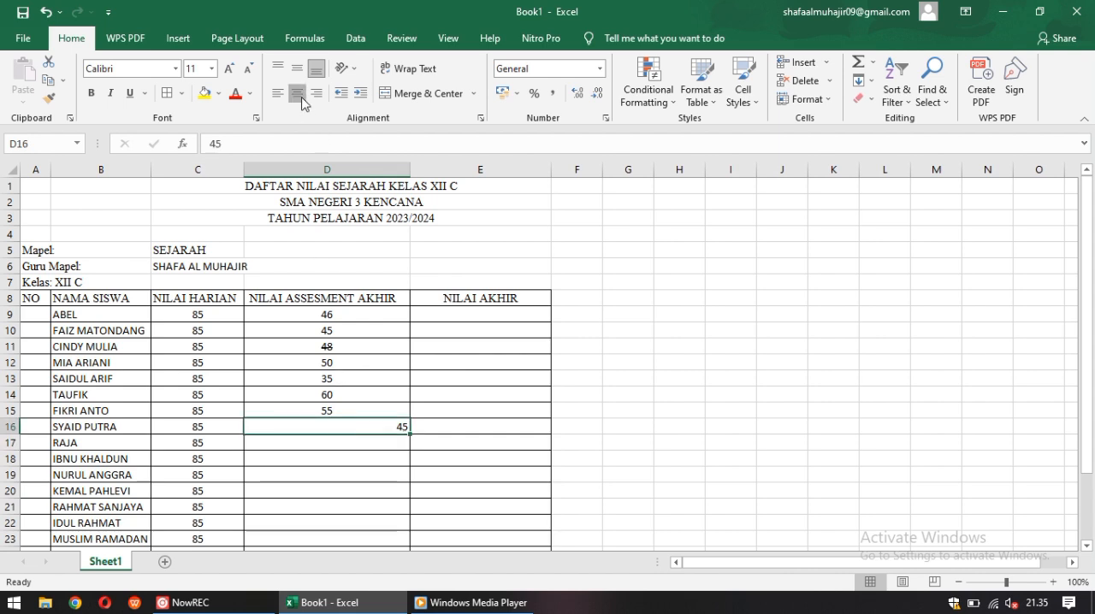
Enter 65 in cell D17 as the ninth student's final assessment grade and center it
click(349, 445)
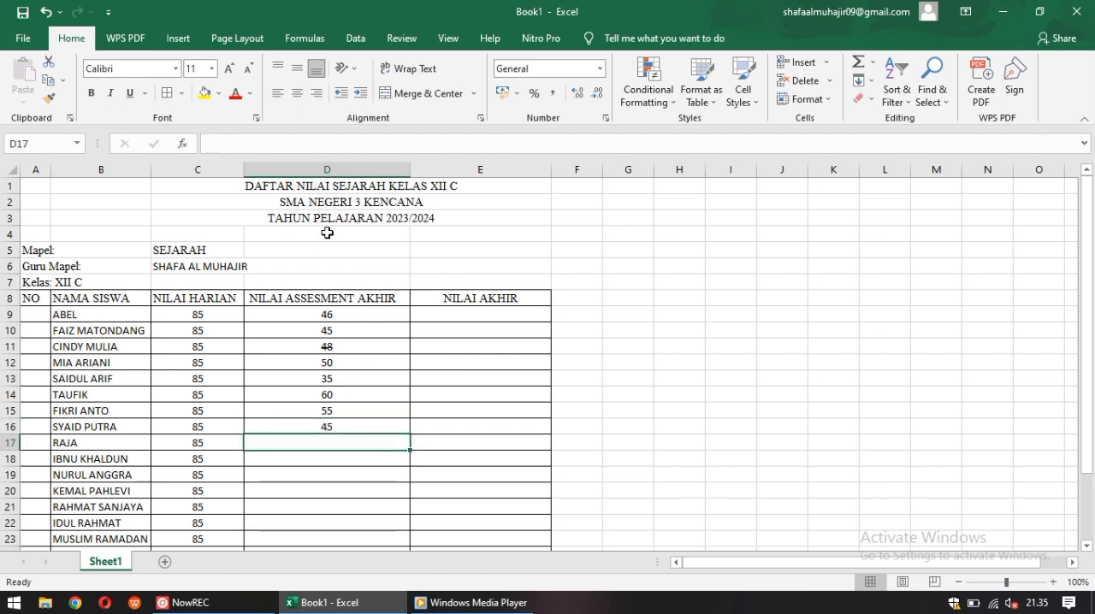
text(65)
click(390, 460)
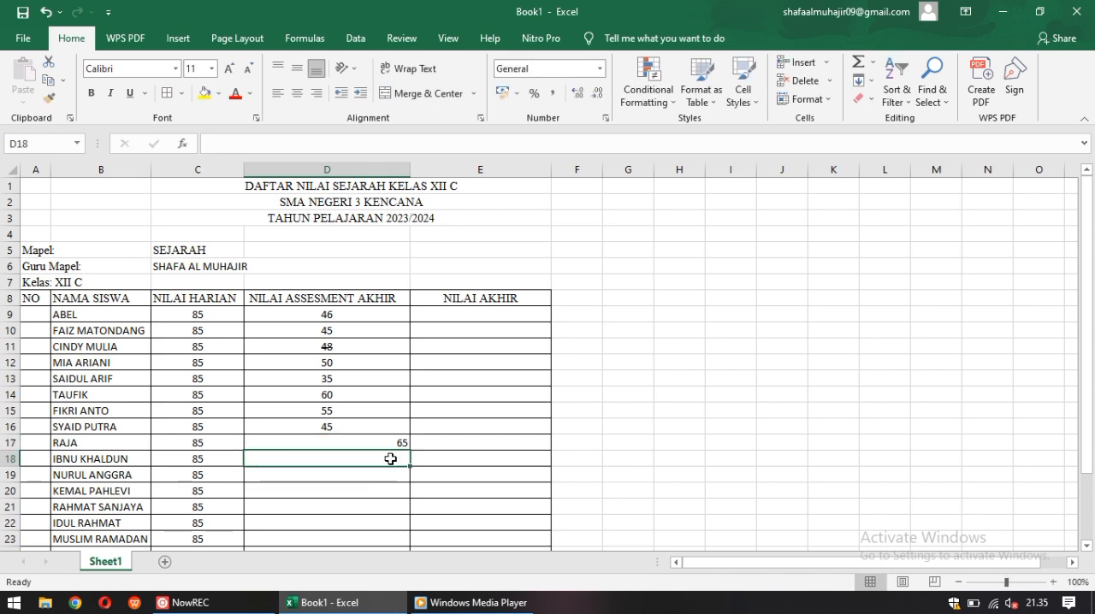
click(370, 443)
click(296, 93)
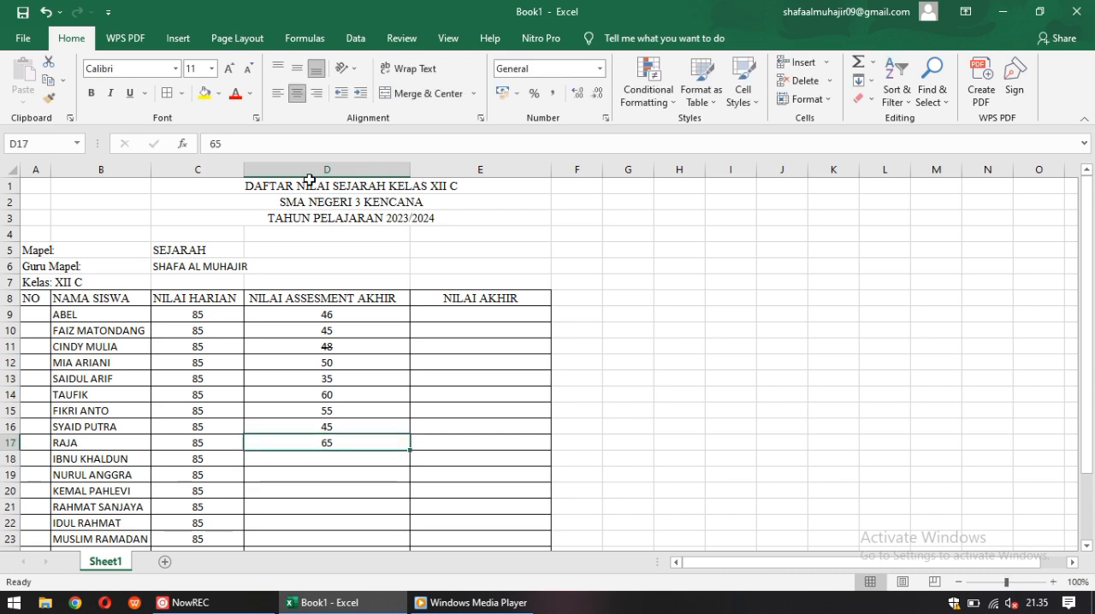
Enter the final assessment grades 45, 55 and 40 in cells D18, D19 and D20
drag(1092, 248, 1088, 262)
click(388, 380)
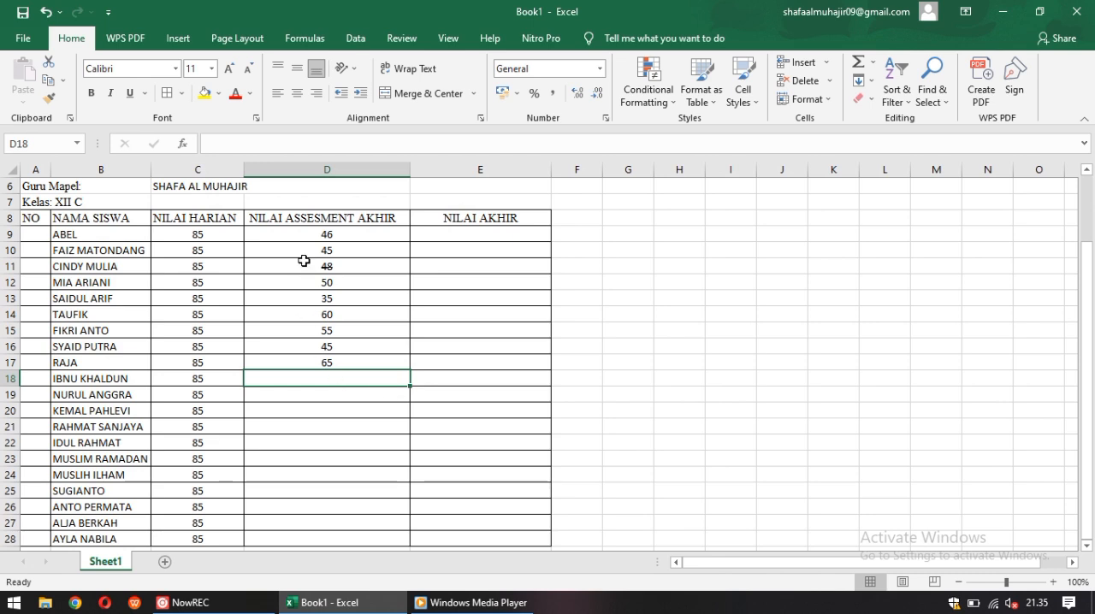
text(45)
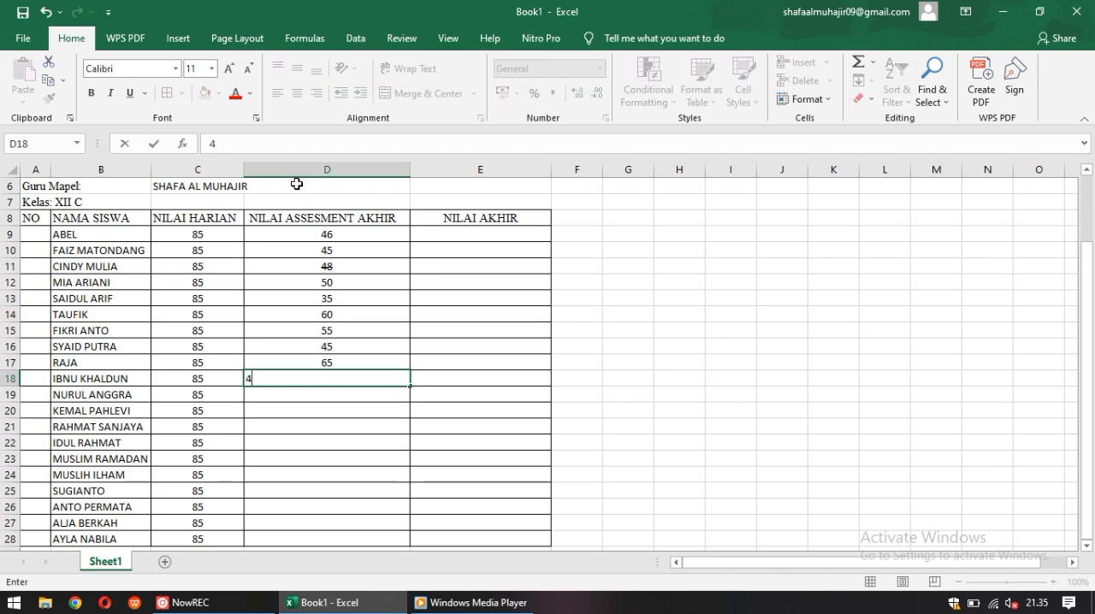
click(334, 399)
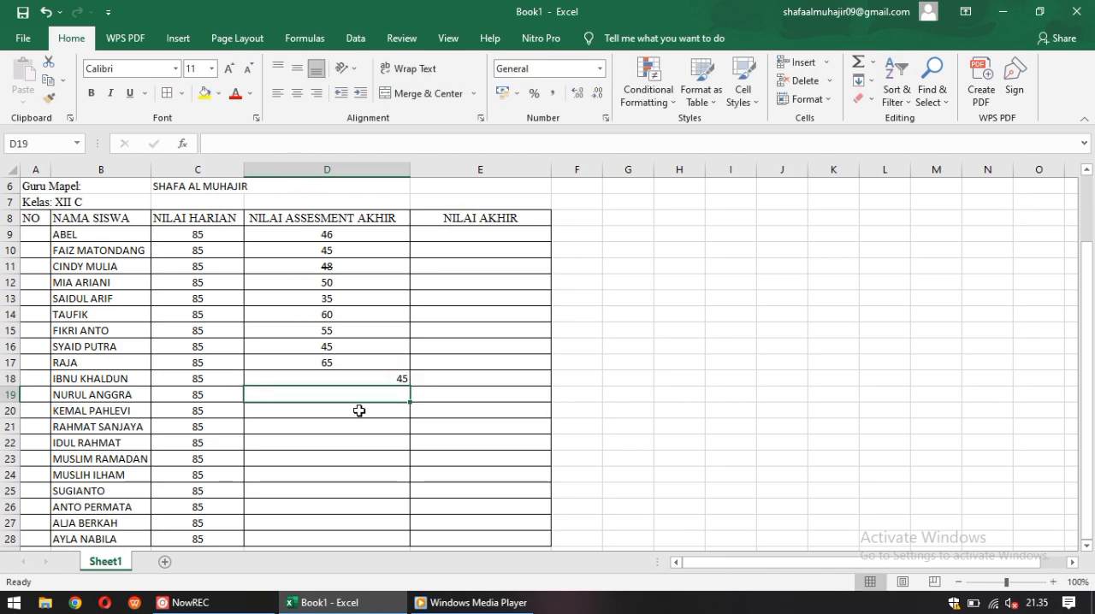
text(55)
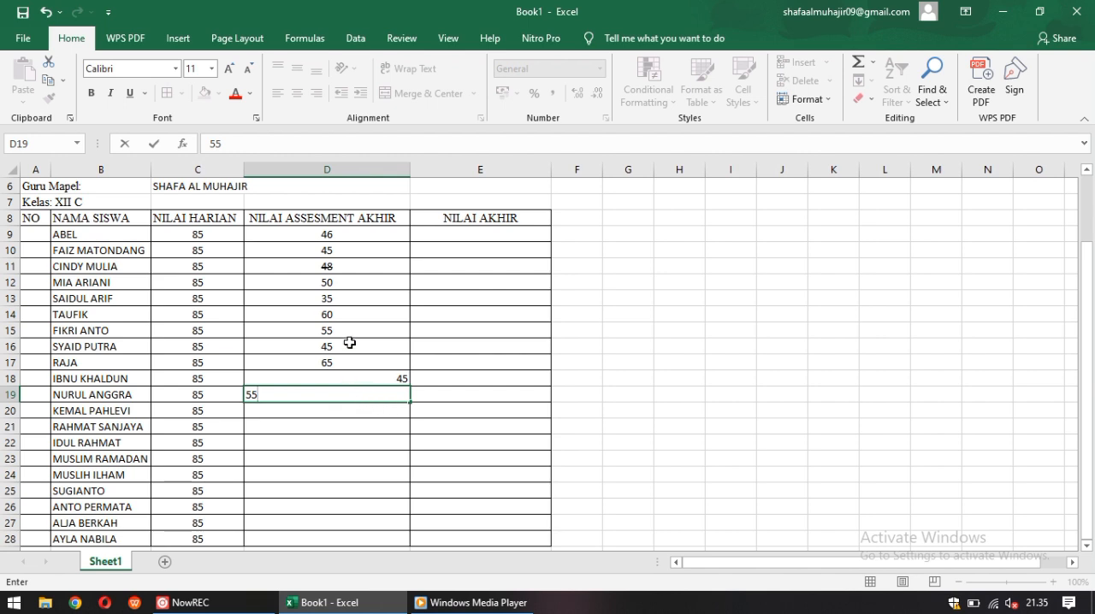
click(333, 411)
text(40)
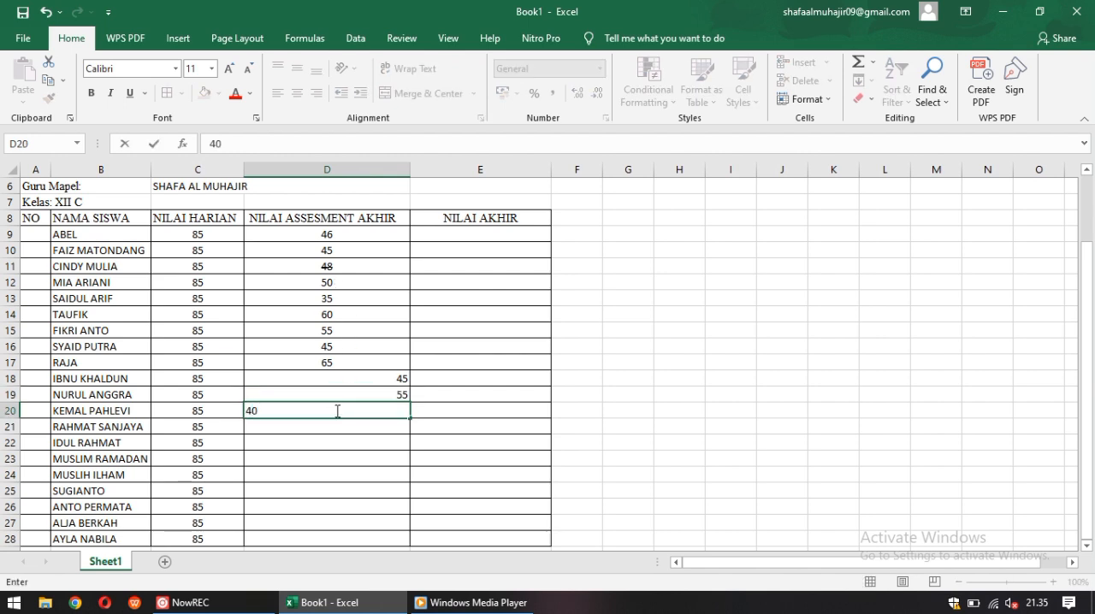
Enter the final assessment grades 50 in cell D21 and 32 in cell D22
click(342, 424)
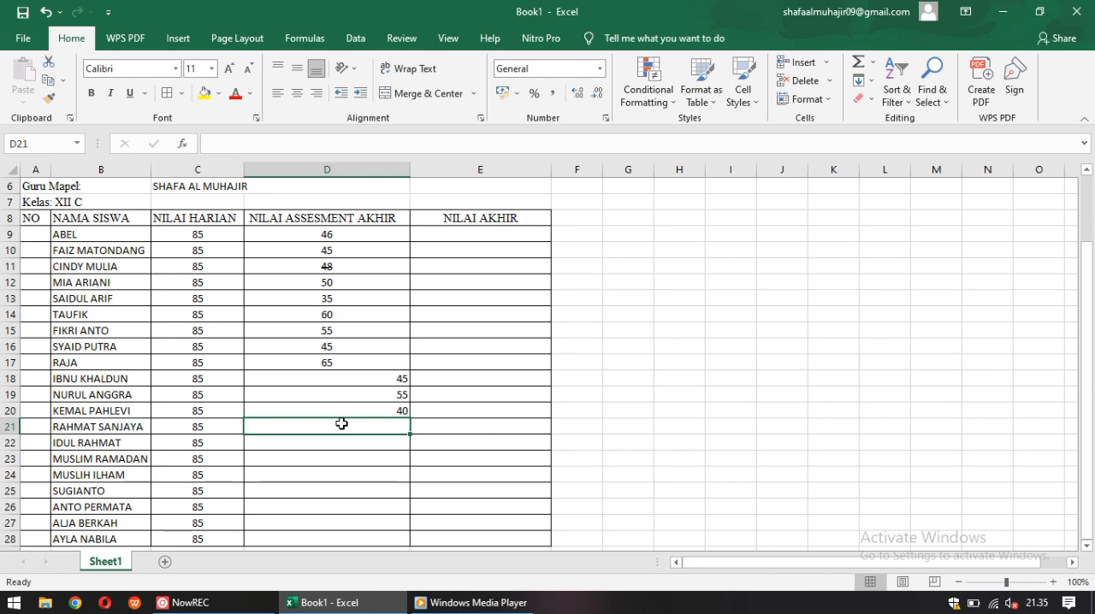
text(5)
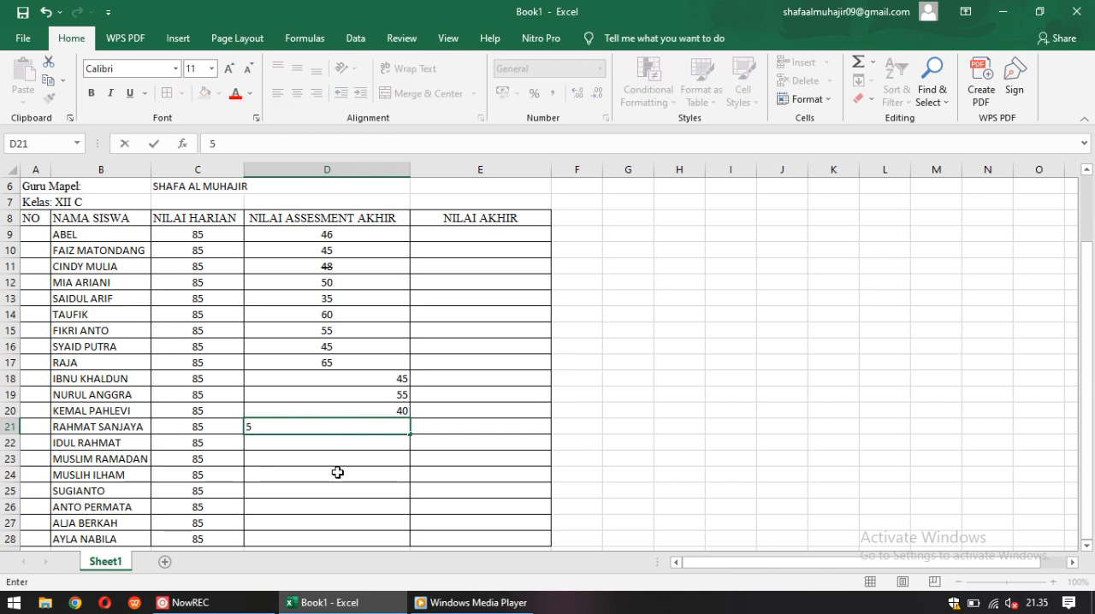
text(0)
click(329, 454)
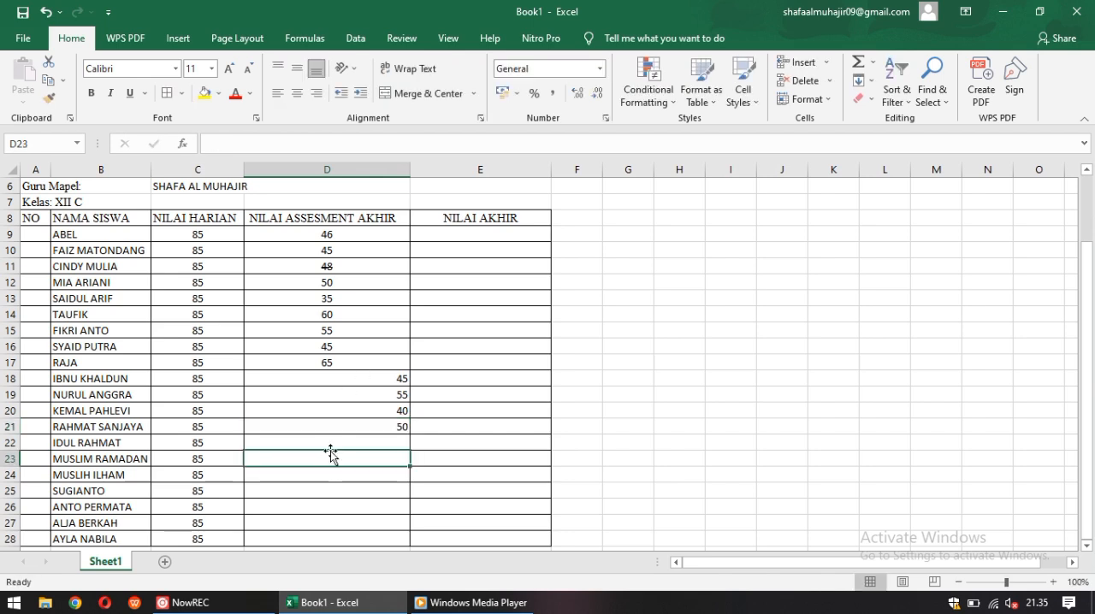
click(342, 441)
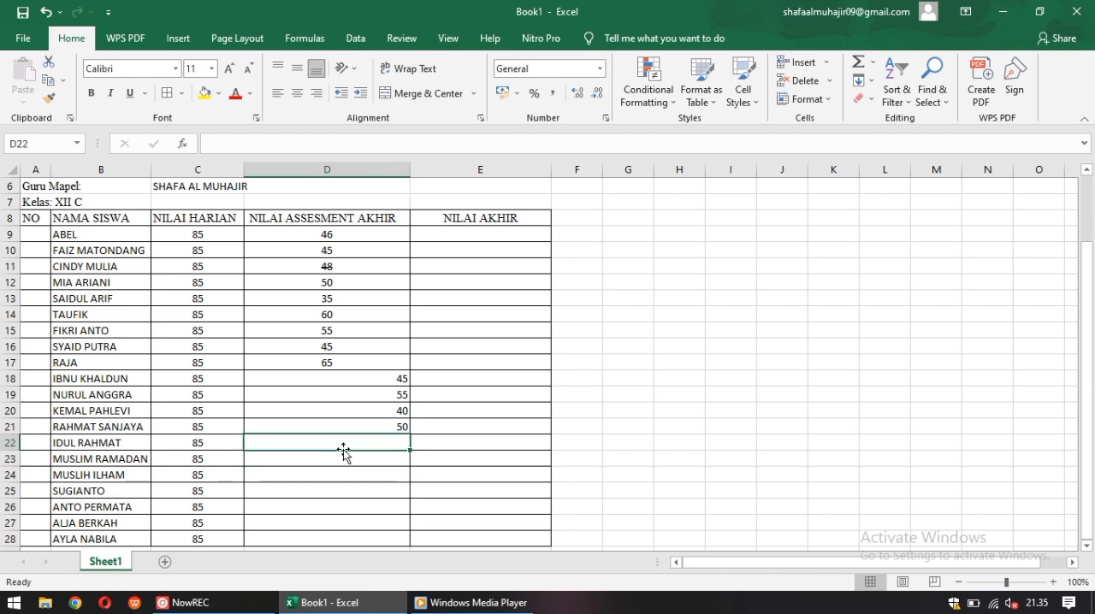
text(32)
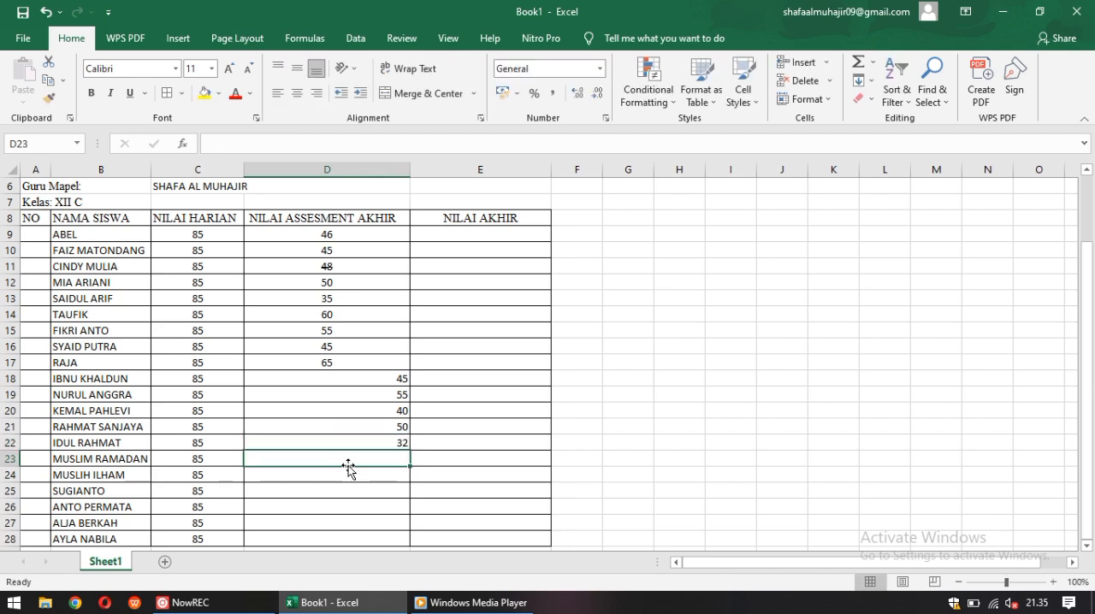
Enter the final assessment grades 18 in D23 and 30 in D24, and select cell D25
text(18)
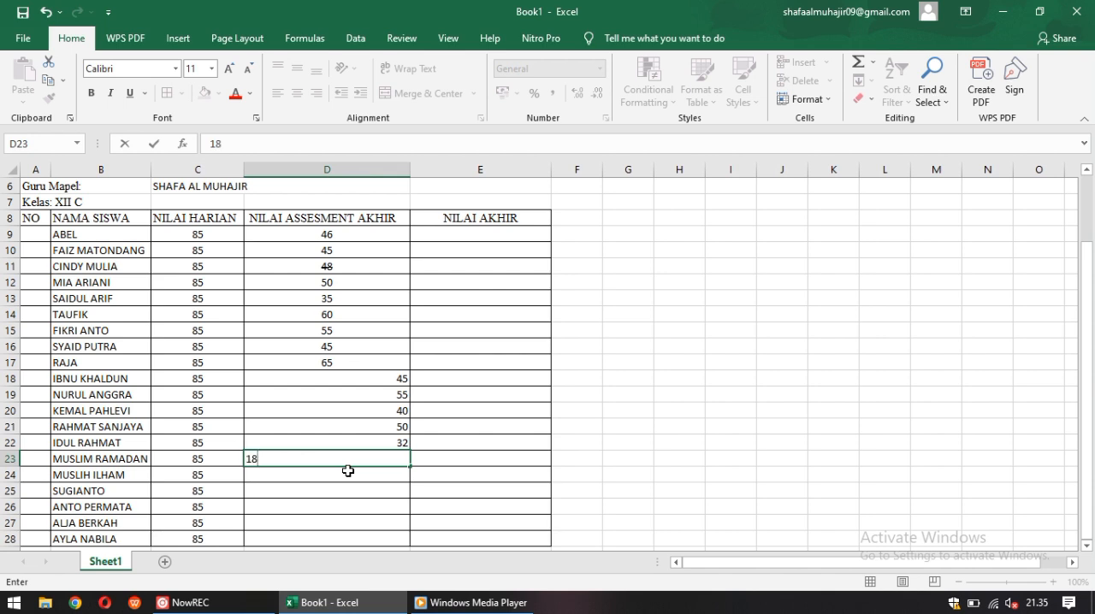
key(Return)
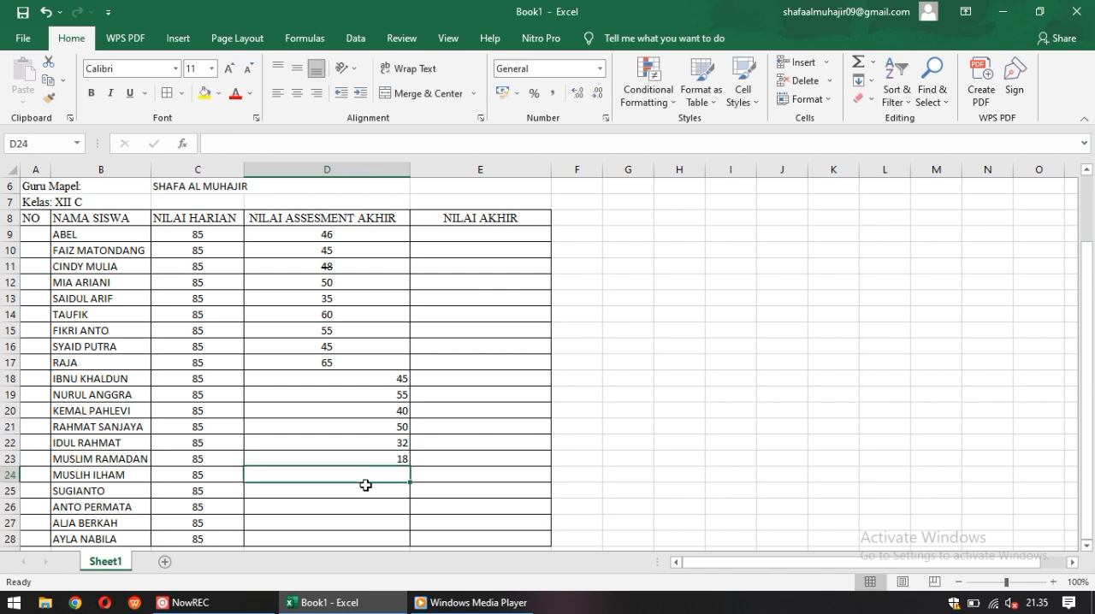
text(30)
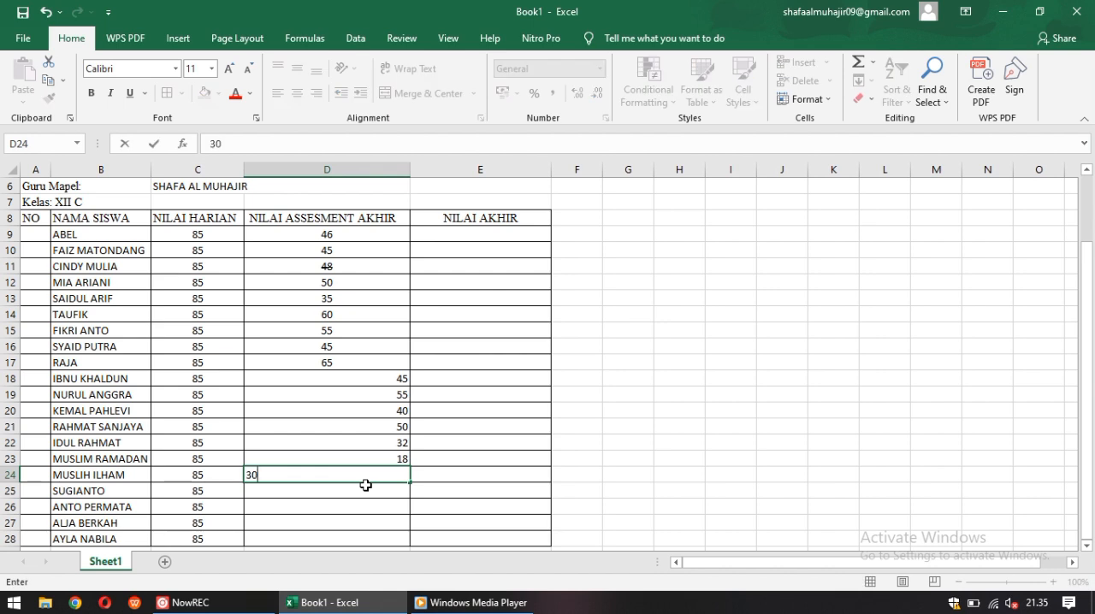
key(Return)
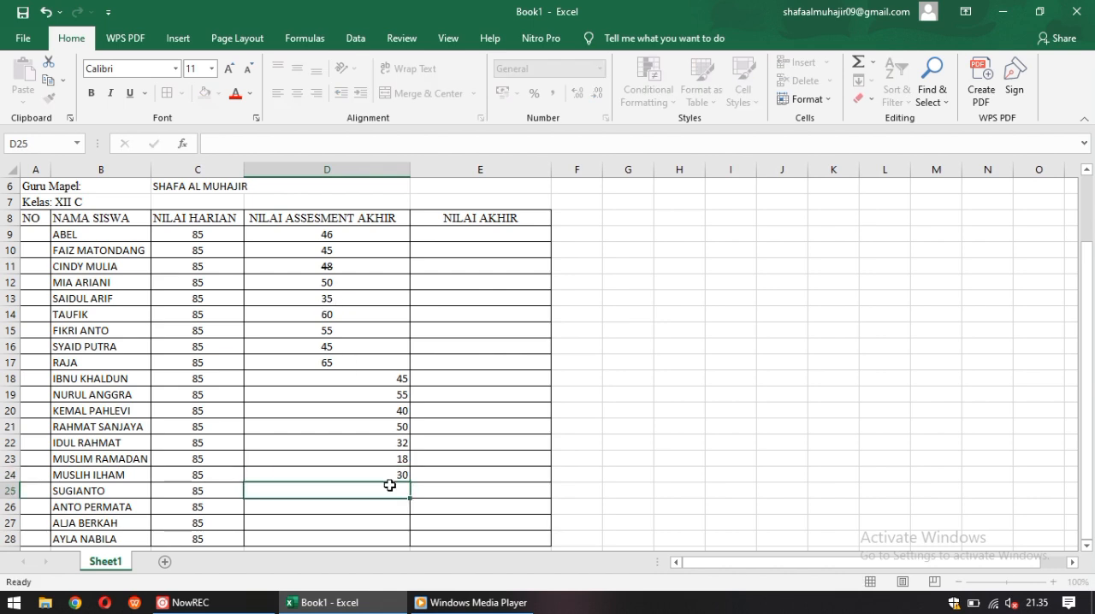
click(385, 512)
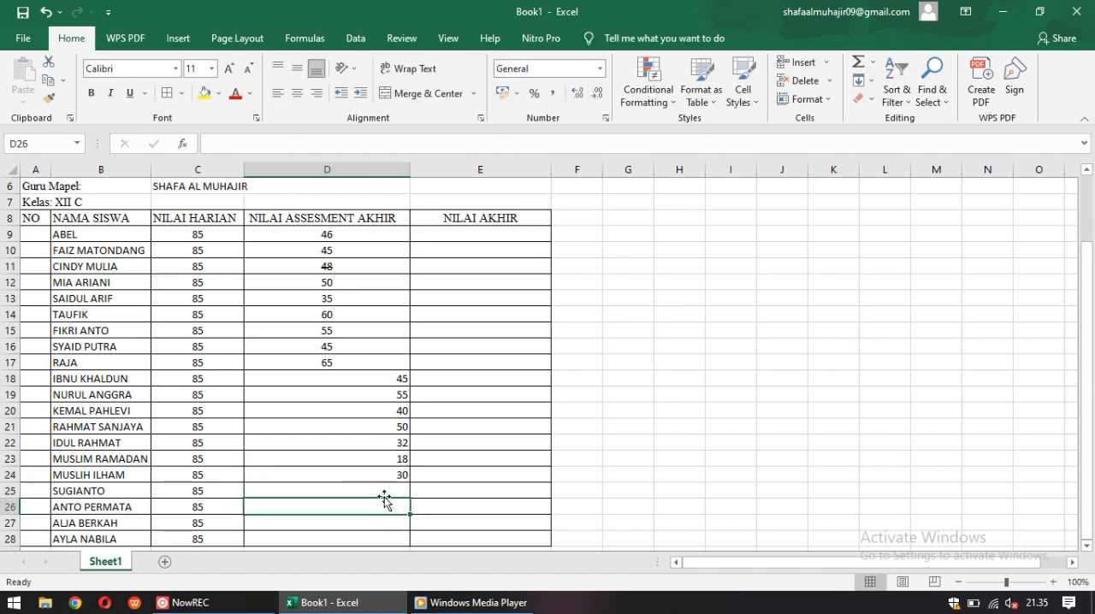
click(387, 493)
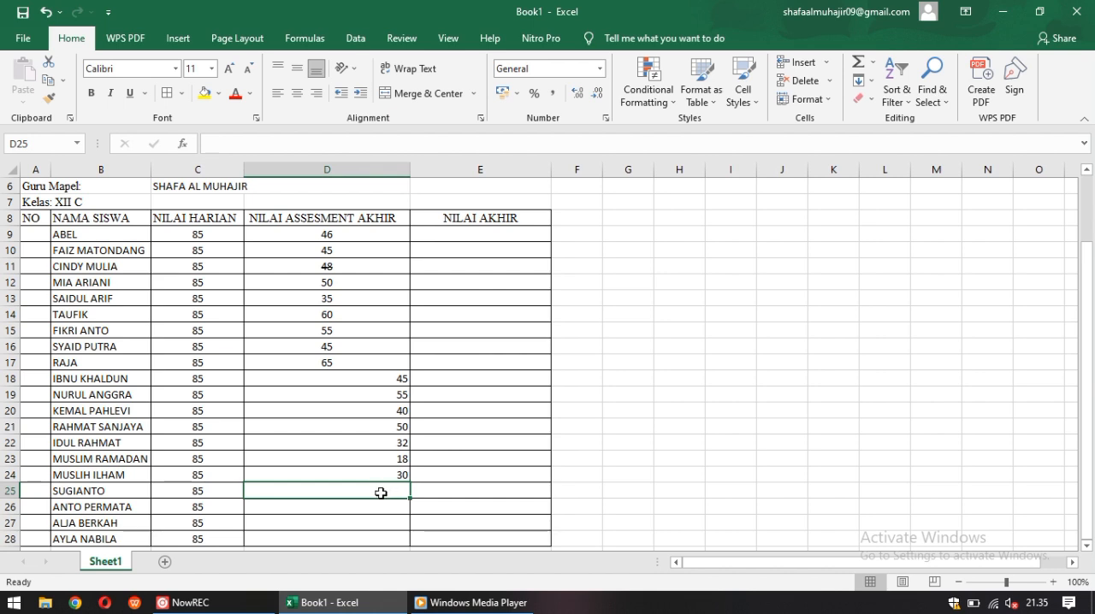
Enter the final assessment grade 65 in cell D25 and center the grades in D18:D25
text(65)
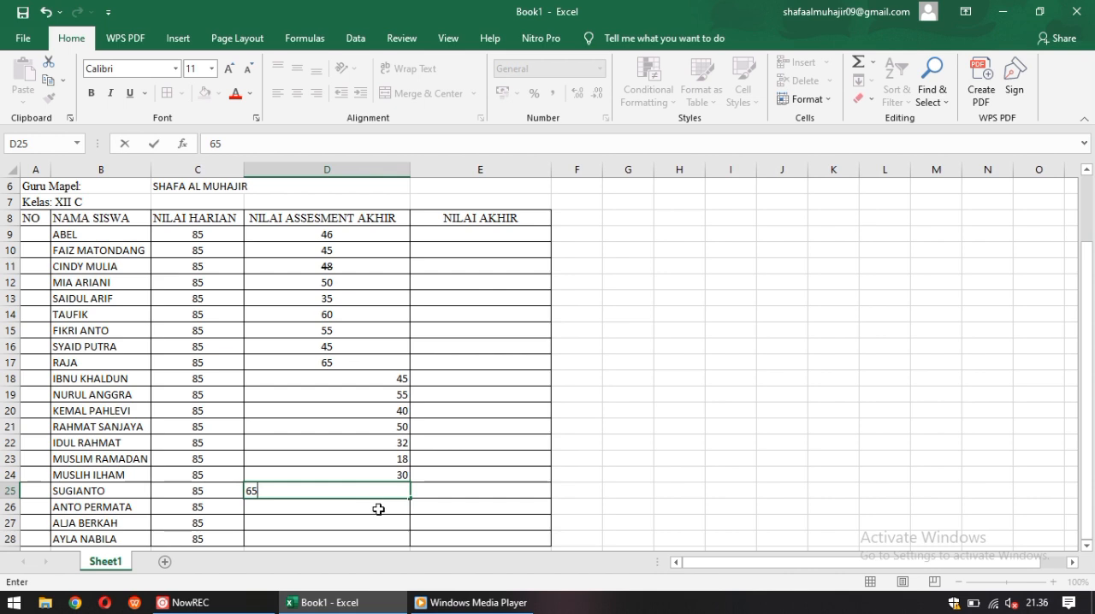
key(Return)
click(368, 380)
drag(368, 380, 366, 491)
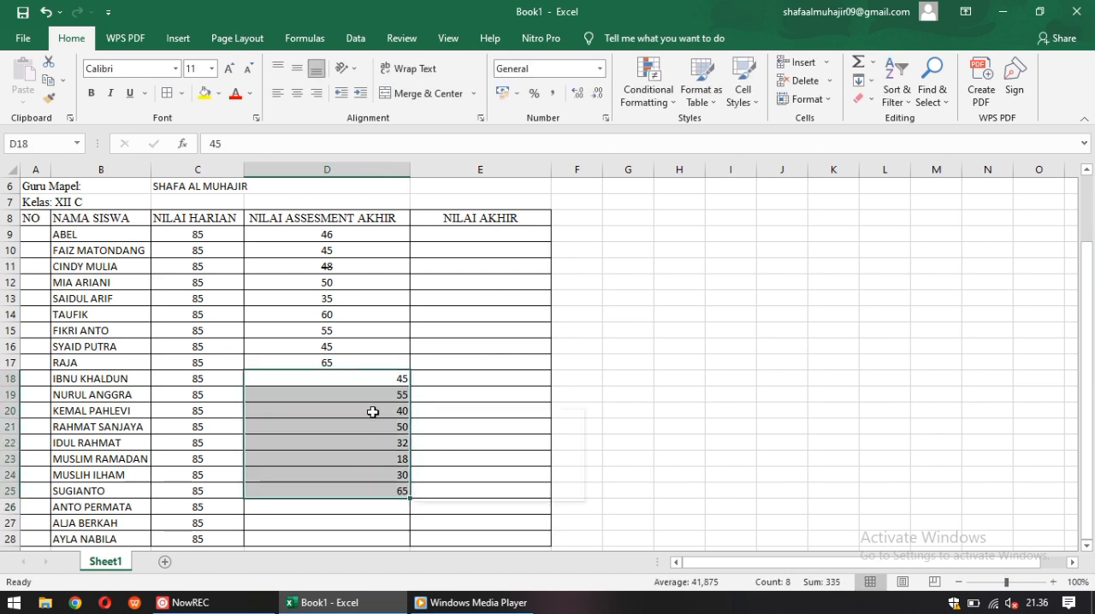
click(297, 92)
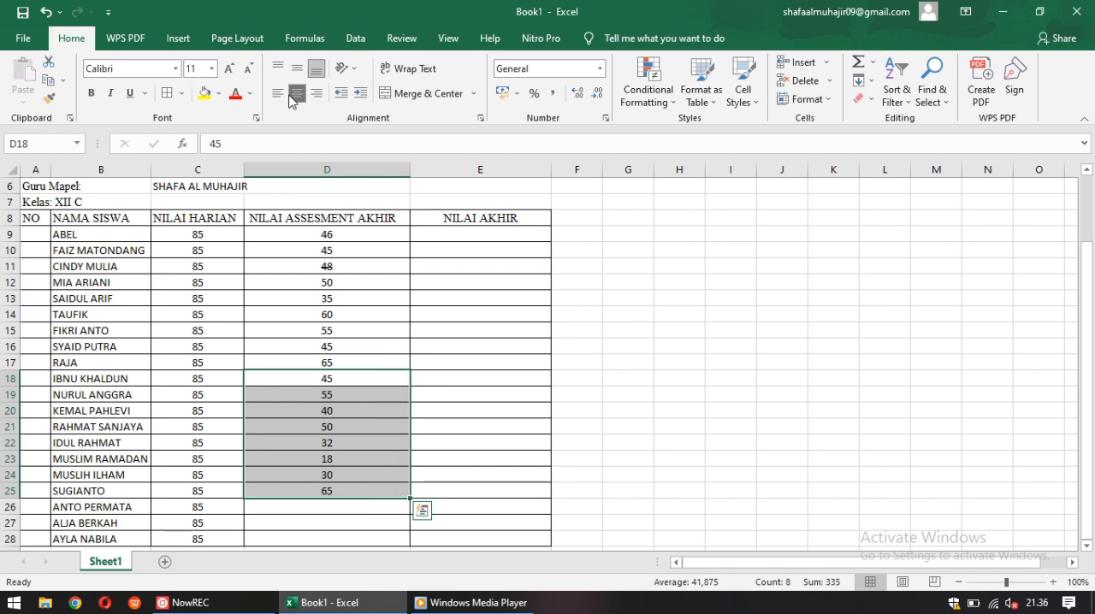
click(494, 490)
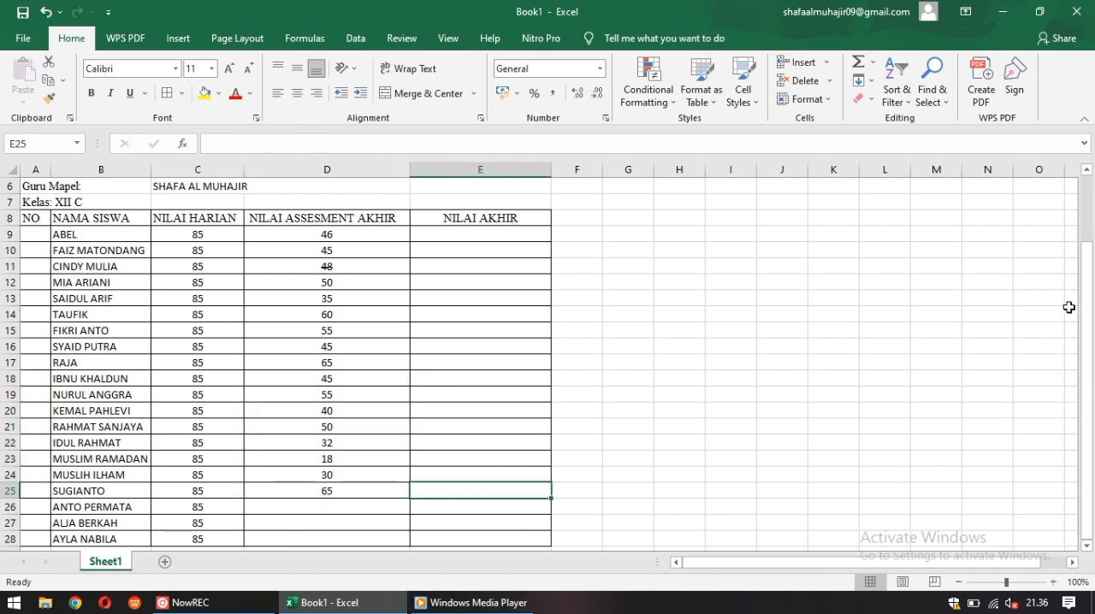
Enter the final assessment grades 67, 45 and 88 in cells D26, D27 and D28, and center them
click(349, 505)
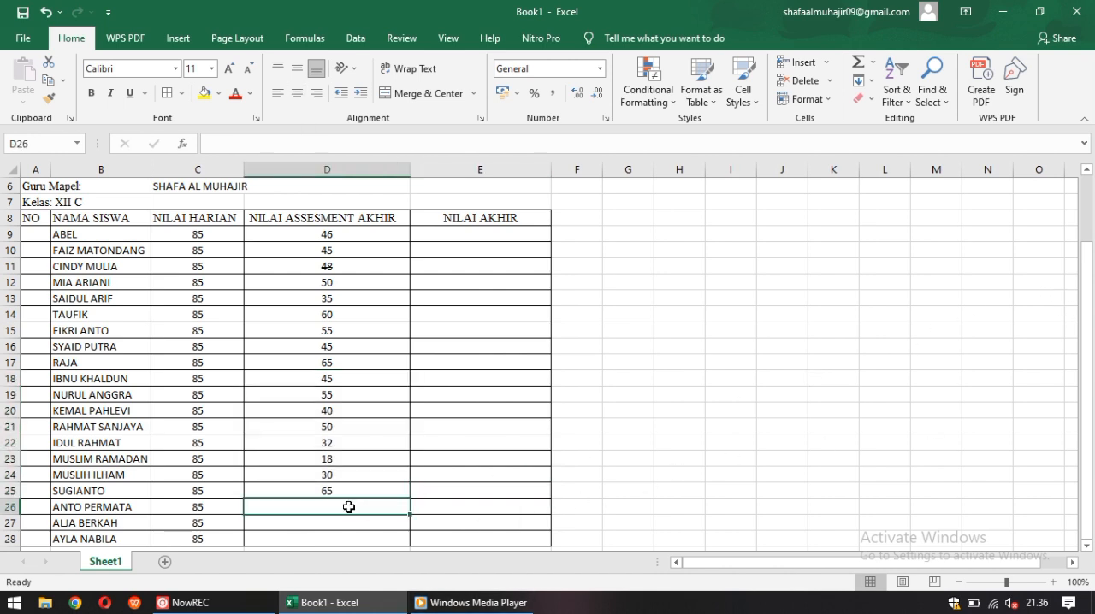
text(67)
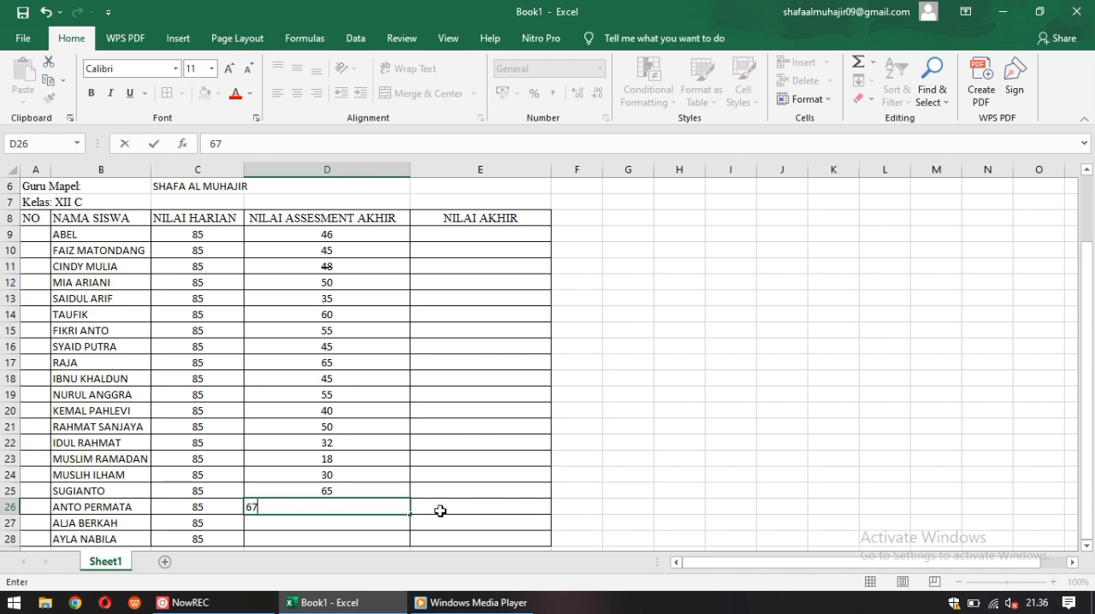
key(Return)
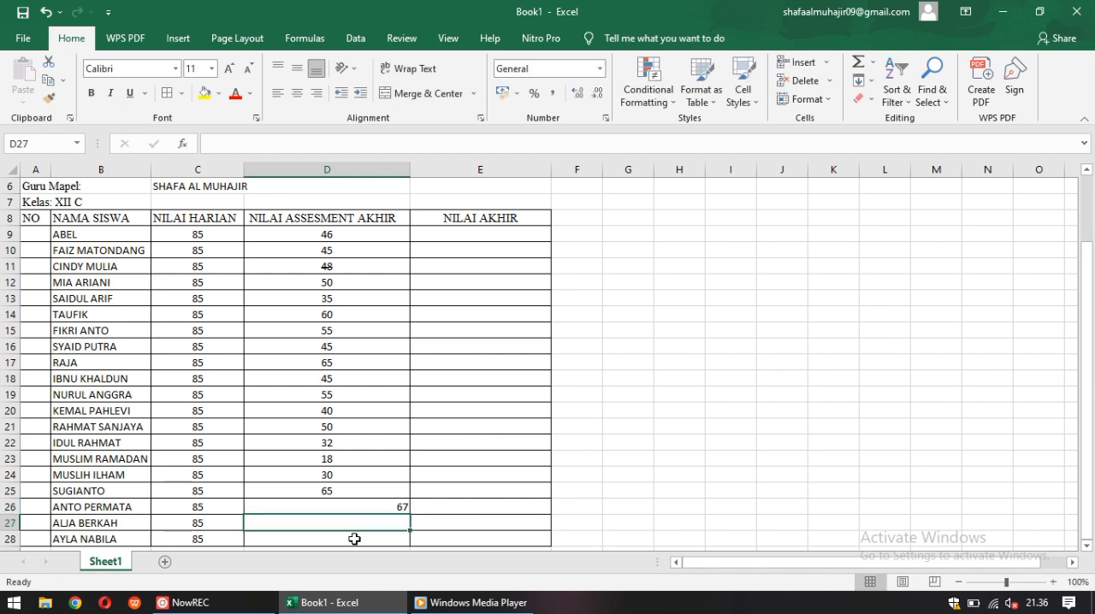
text(45)
key(Return)
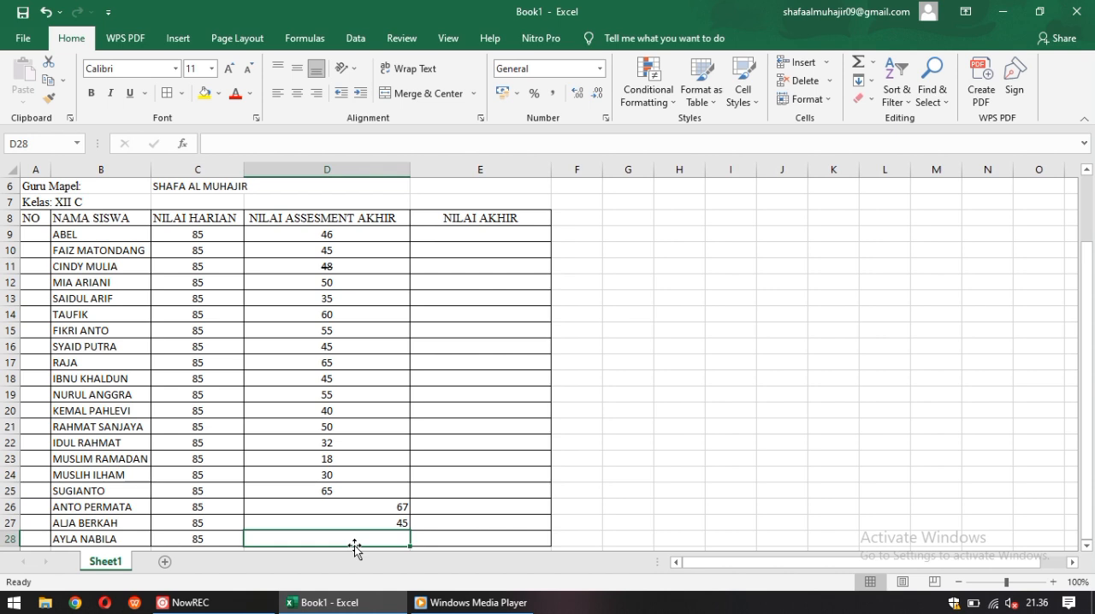
text(88)
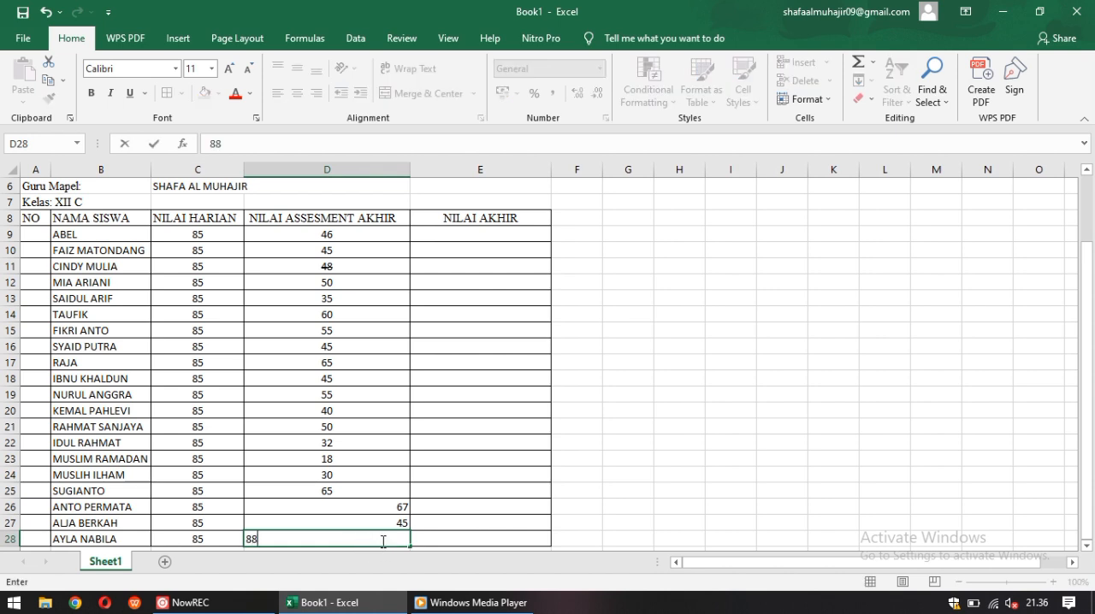
drag(322, 505, 342, 545)
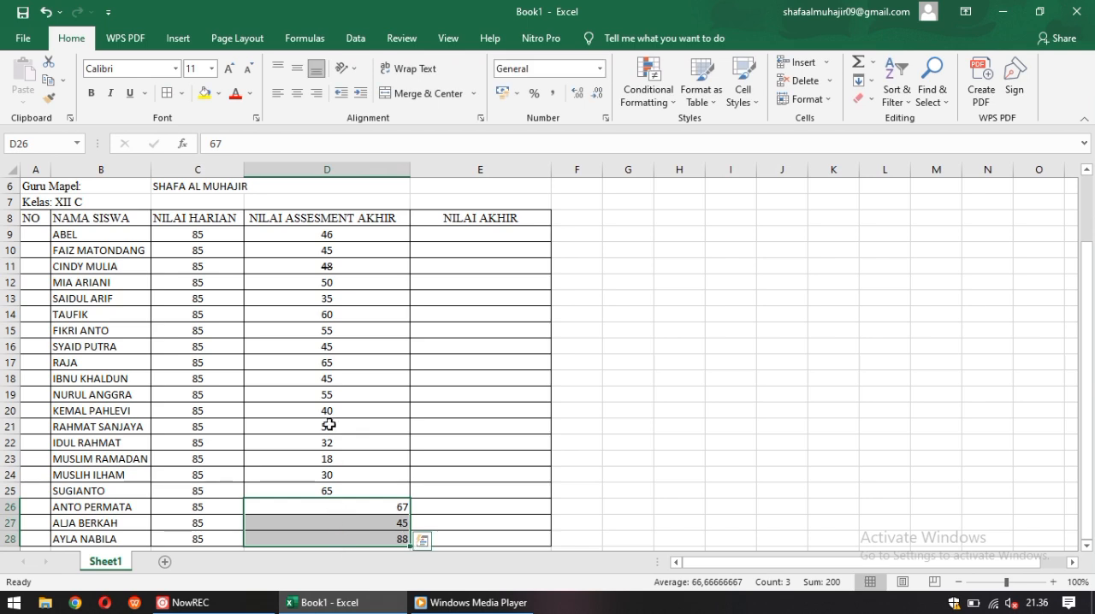
click(296, 96)
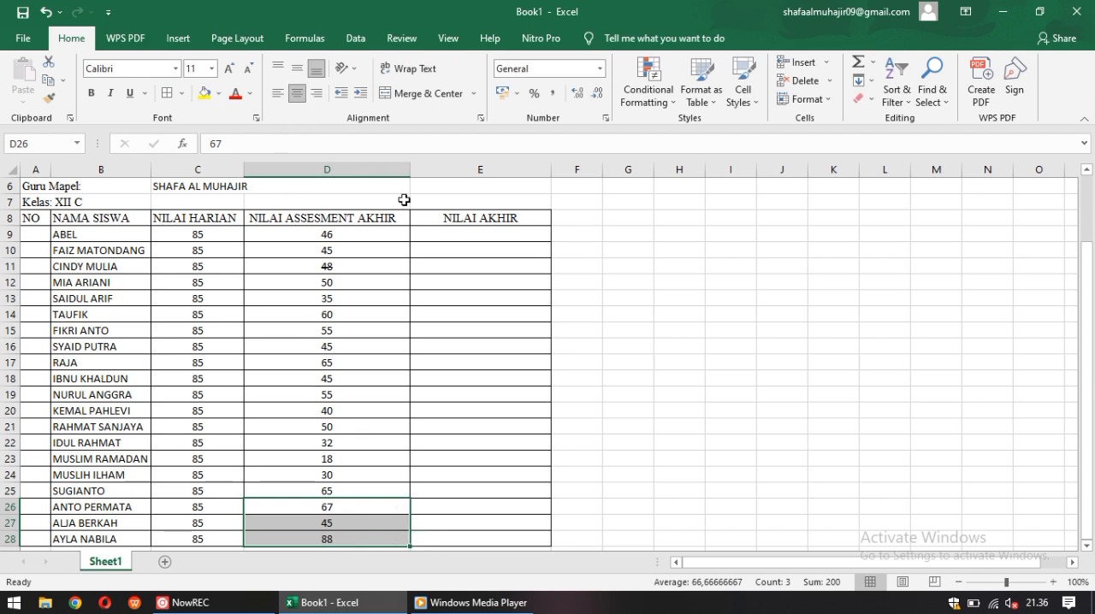
Begin an AVERAGE formula in cell E9 for the first student's final grade
click(469, 237)
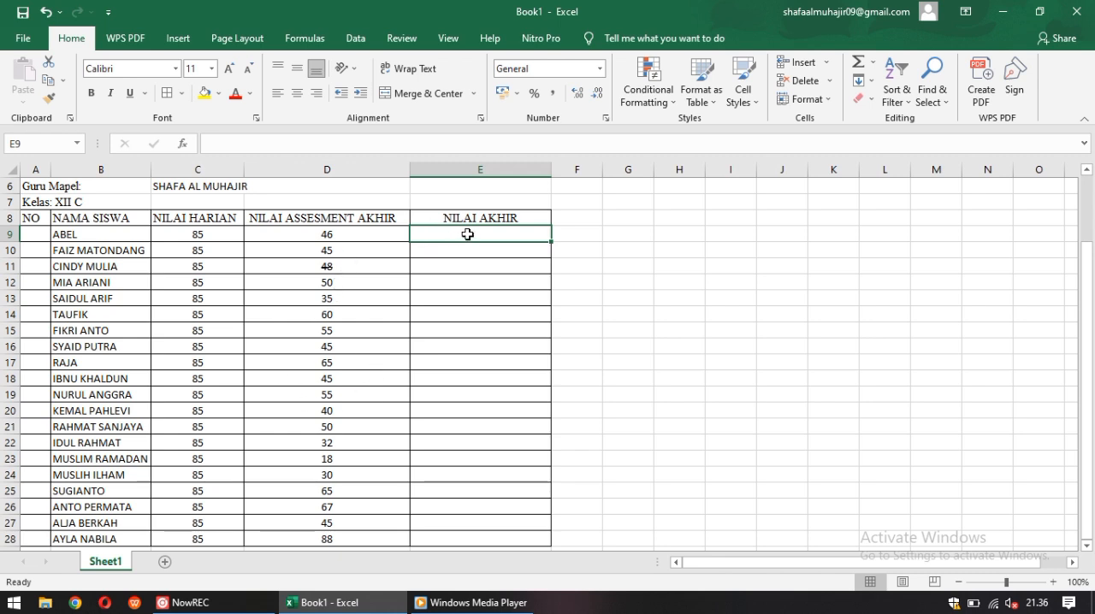
text(=)
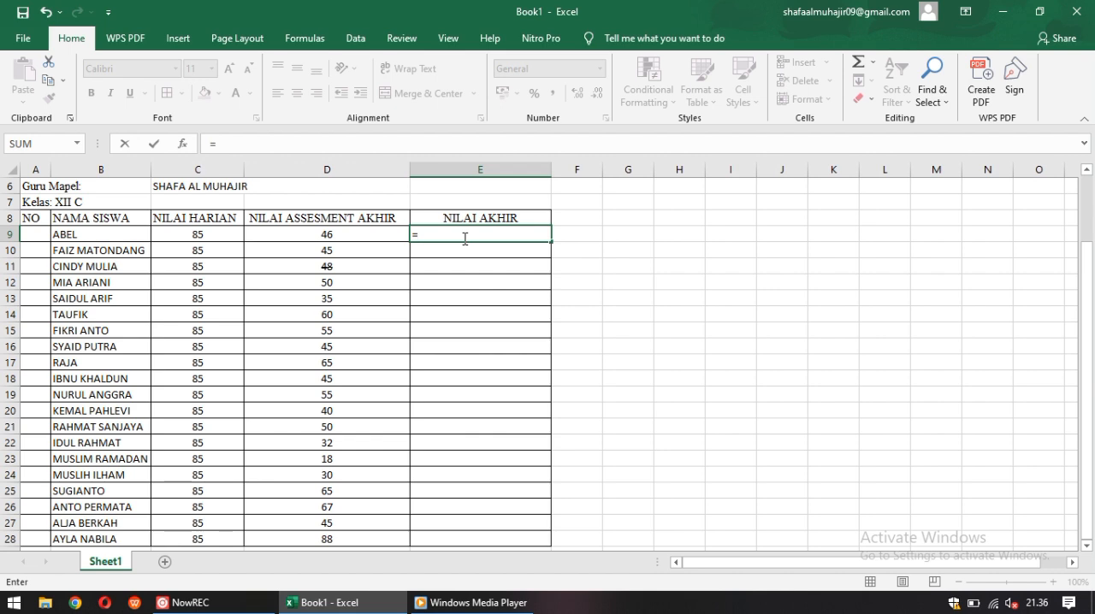
text(ave)
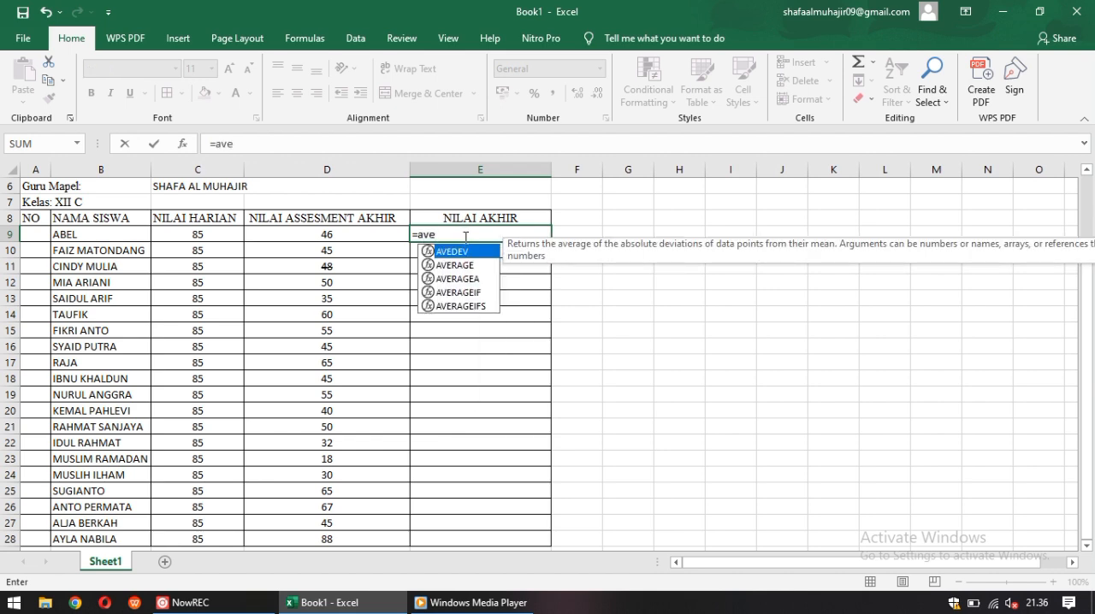
click(488, 265)
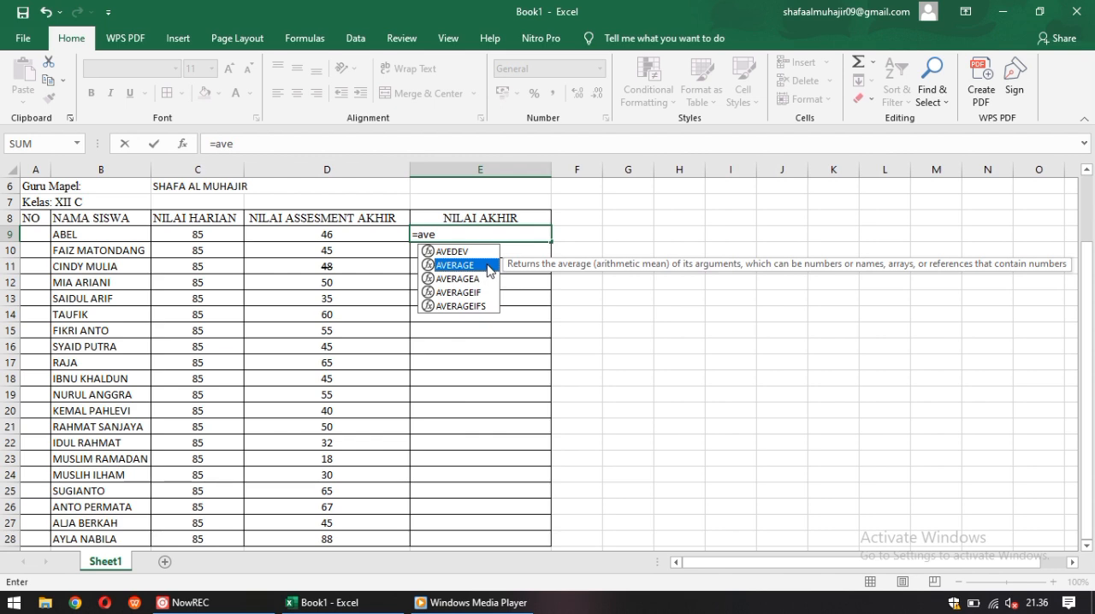
text(rage()
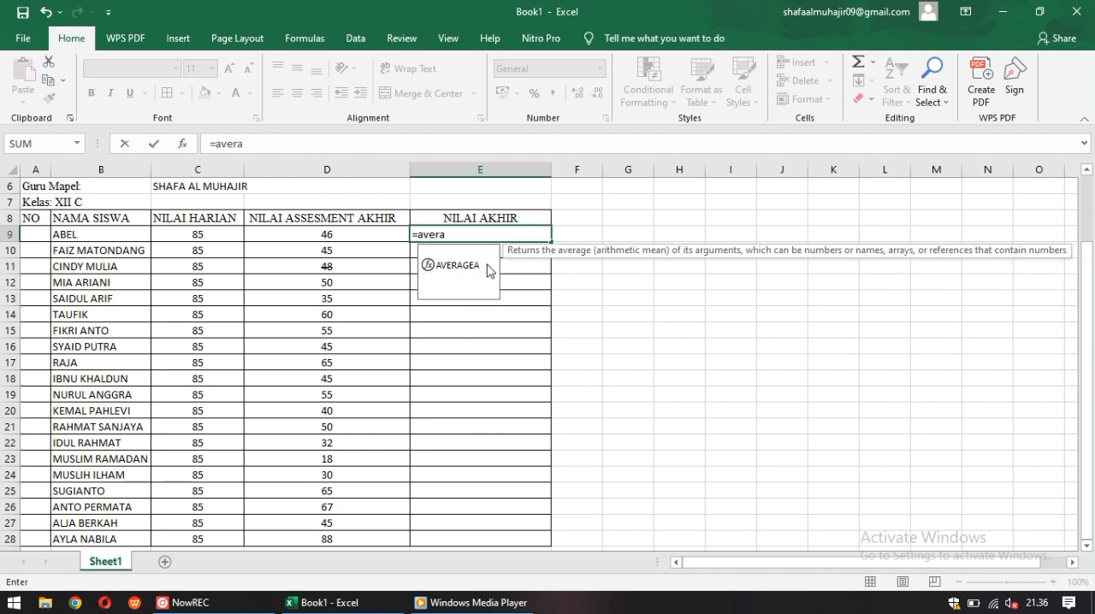
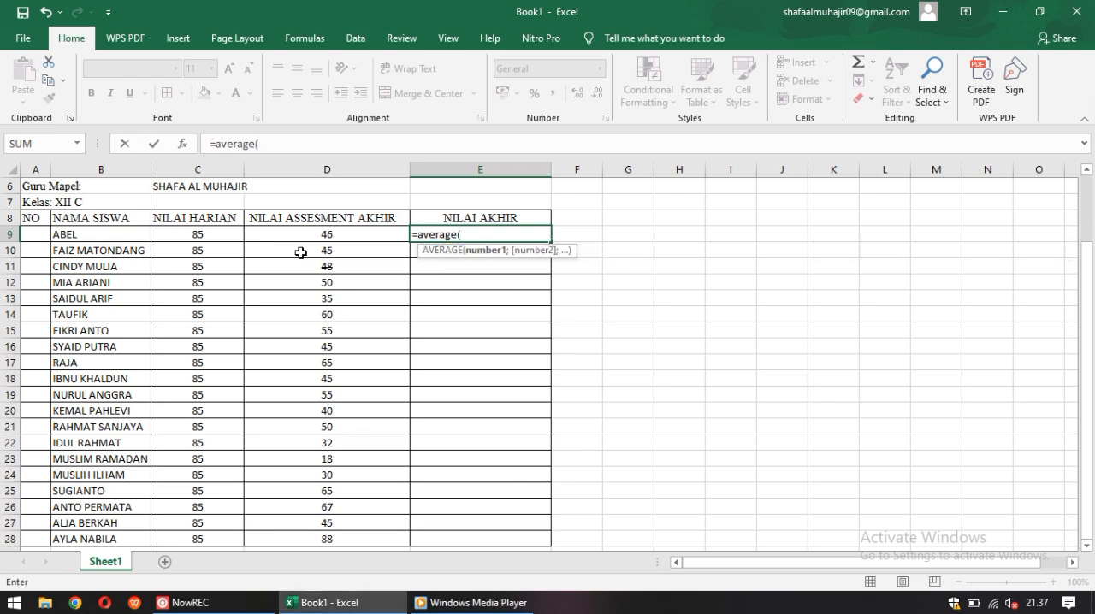
click(221, 239)
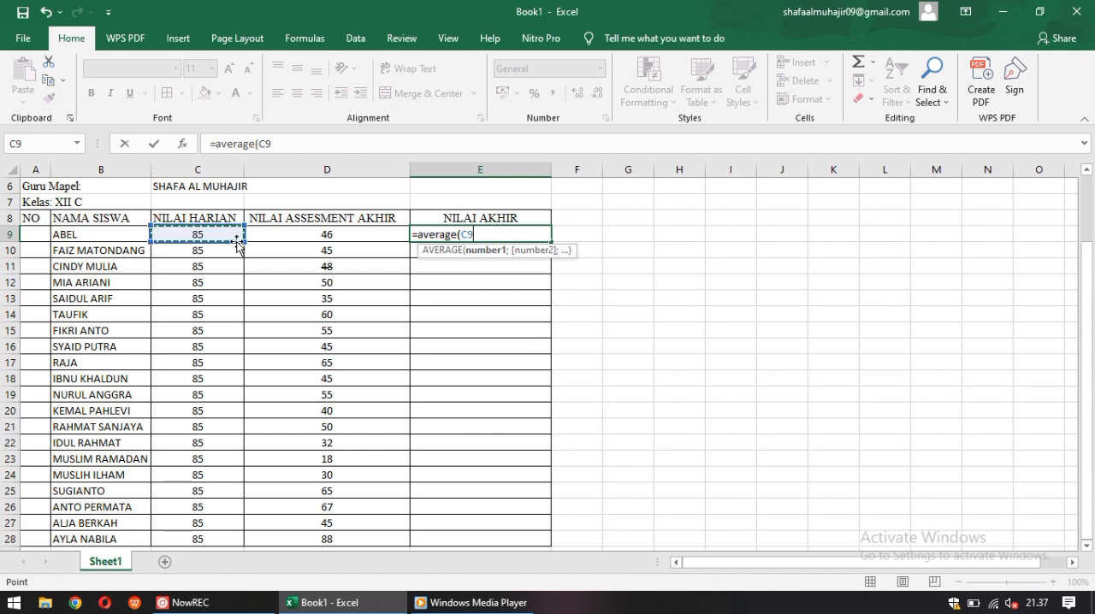
mouse_move(244, 242)
mouse_down()
mouse_move(273, 236)
mouse_move(247, 245)
mouse_up()
click(282, 233)
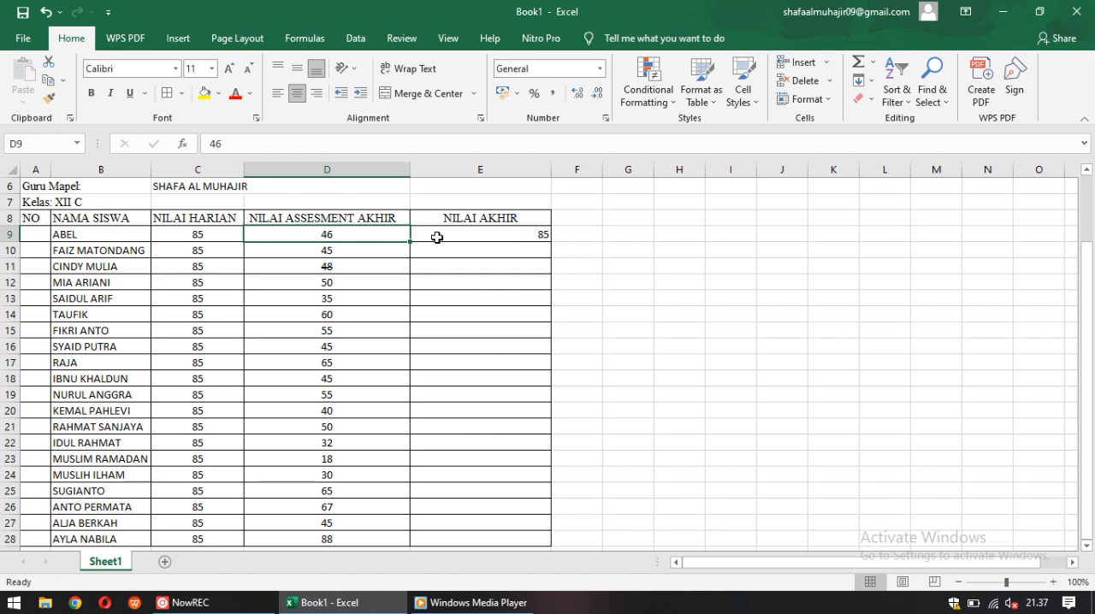
key(ctrl+z)
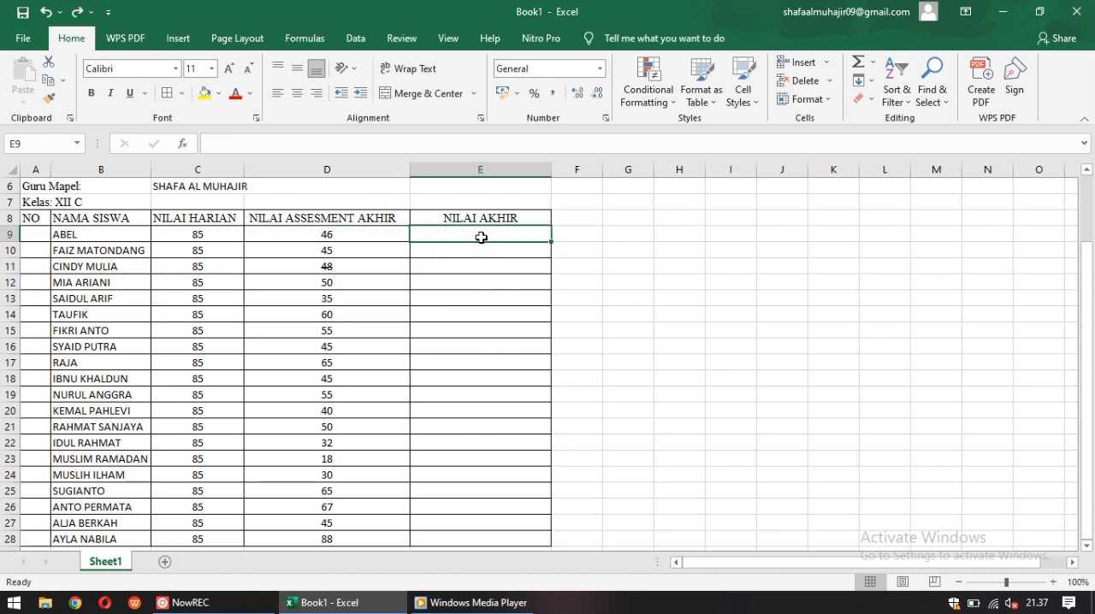
Enter the formula =AVERAGE(C9:D9) in cell E9 to calculate the first student's final grade
text(=av)
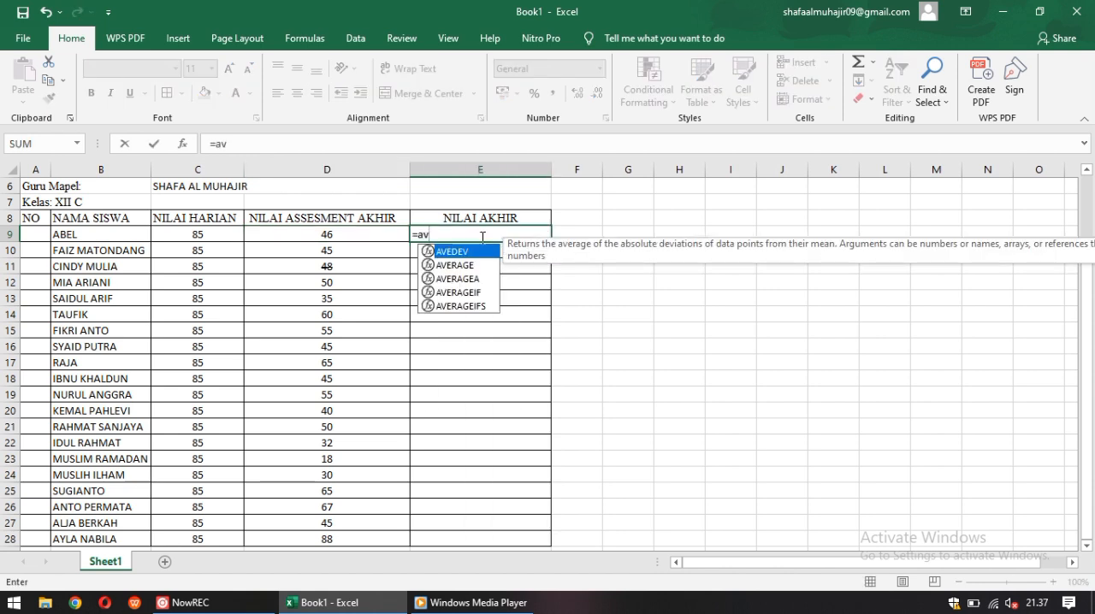
text(era)
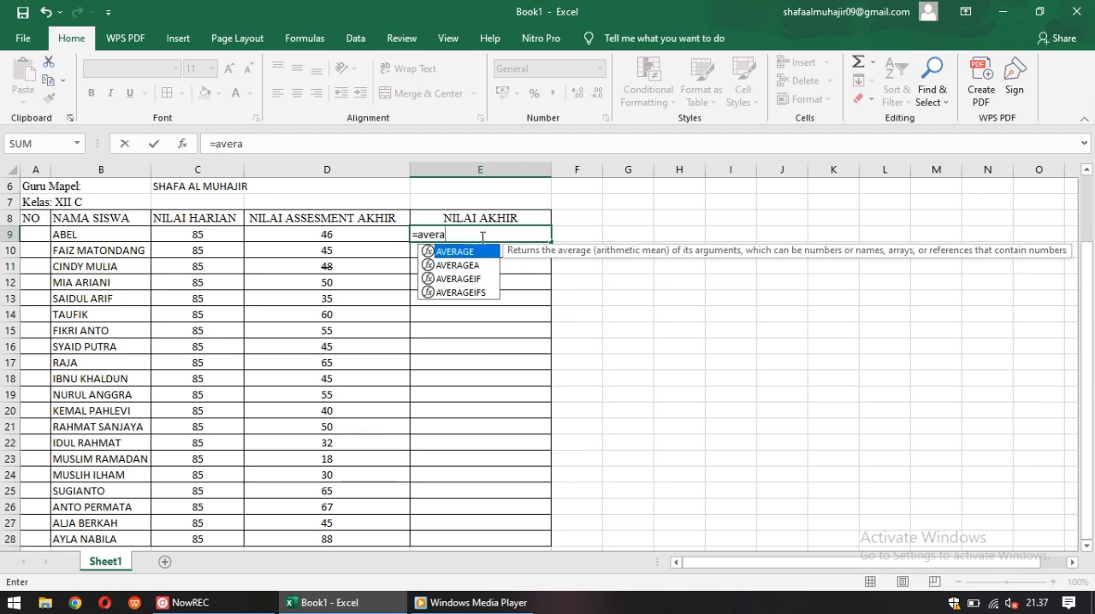
text(ge()
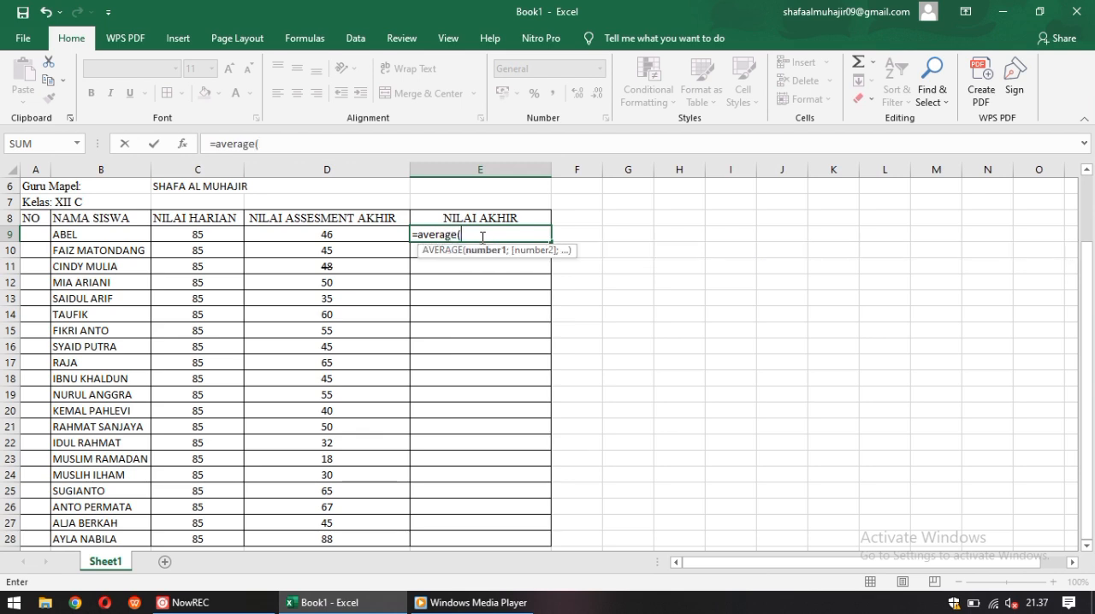
drag(211, 234, 272, 233)
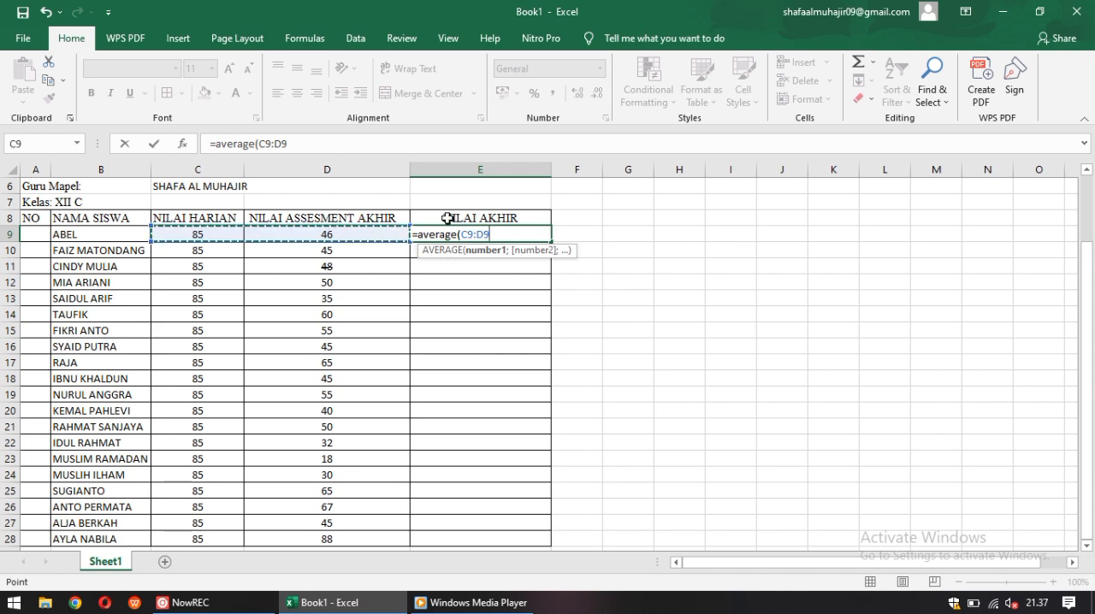
text())
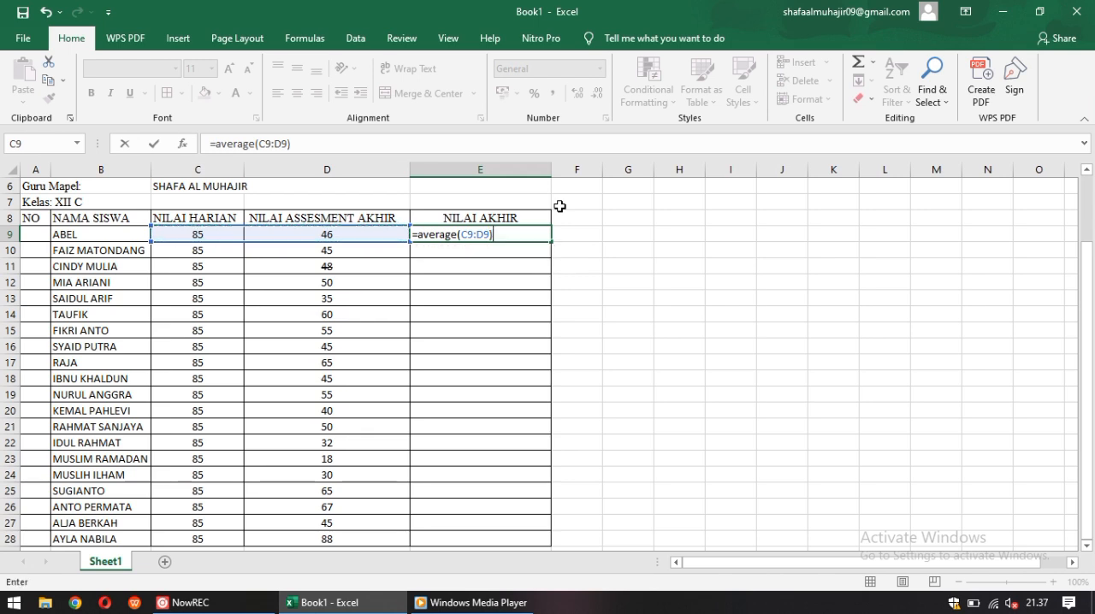
key(Return)
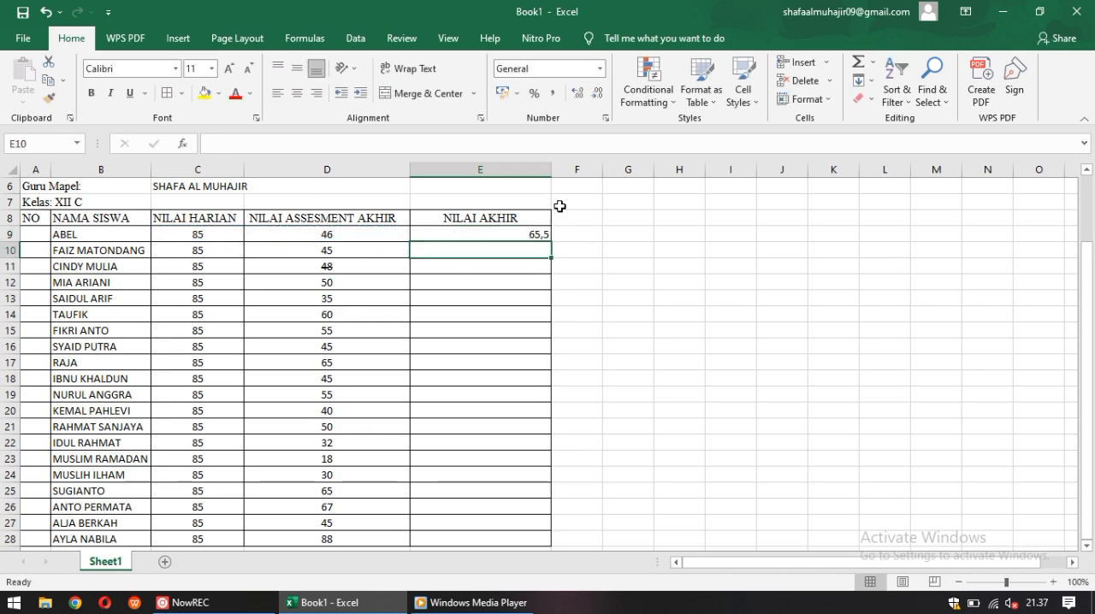
Fill the average formula from E9 down to E28 and center the final grades
click(542, 237)
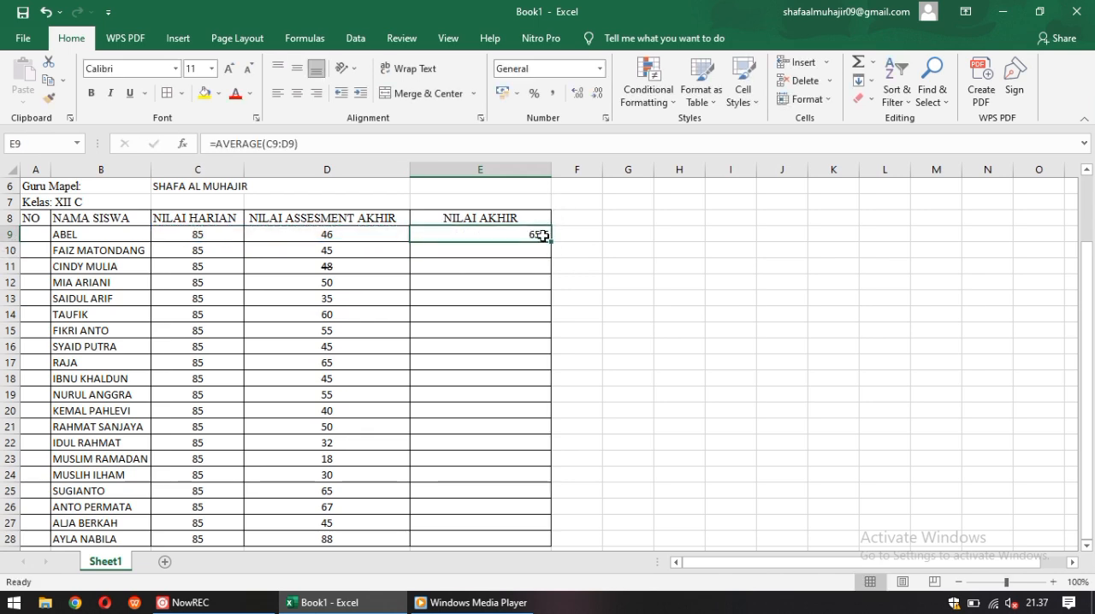
drag(551, 242, 550, 538)
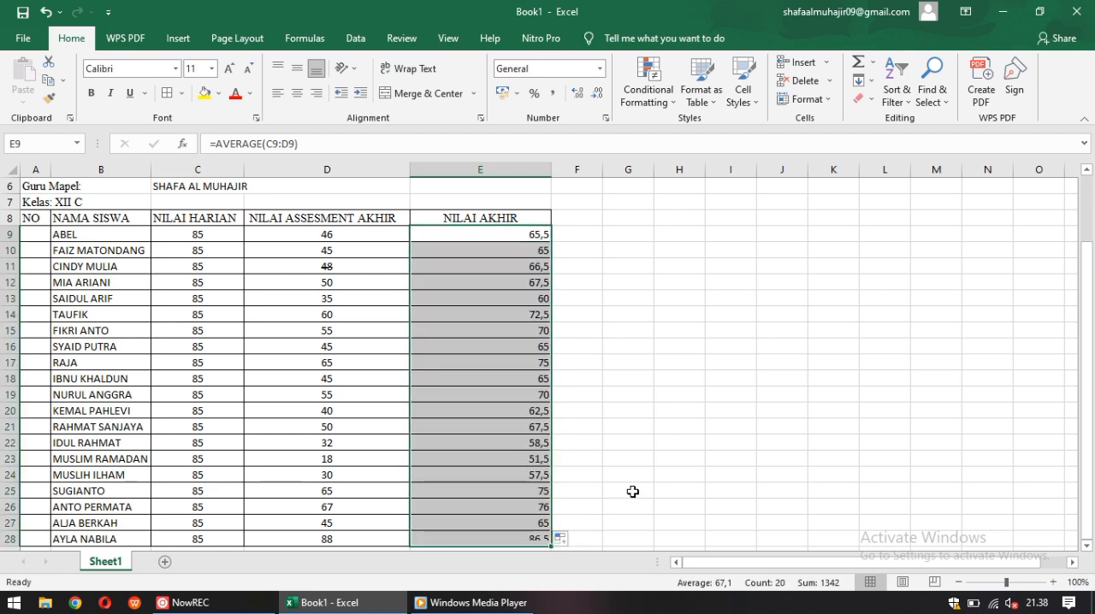
click(297, 92)
click(734, 296)
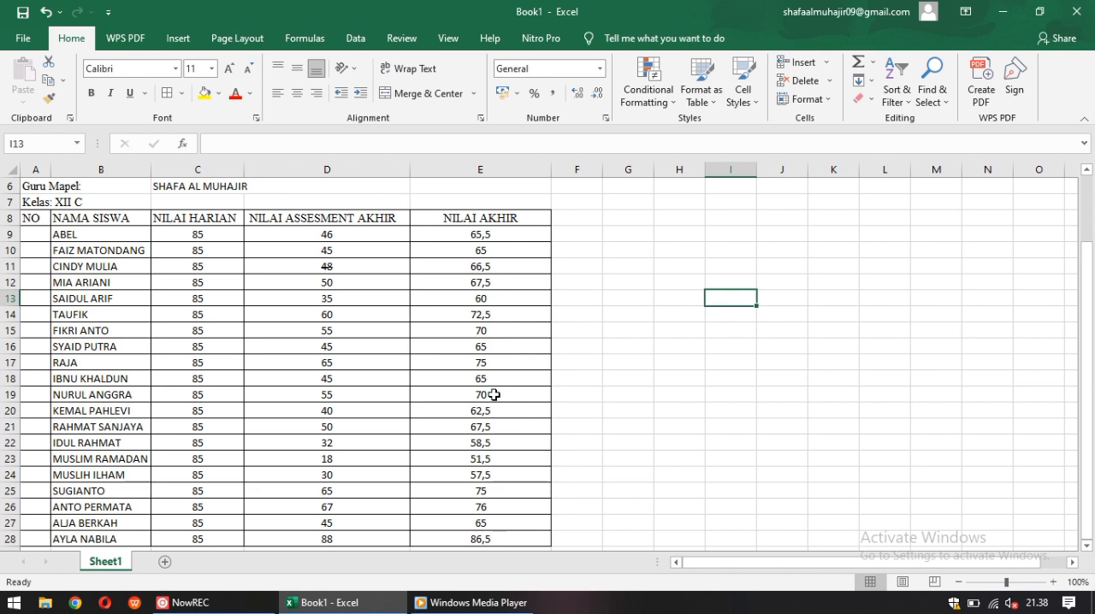
Number the students 1 to 20 in cells A9 to A28 of the NO column
click(33, 239)
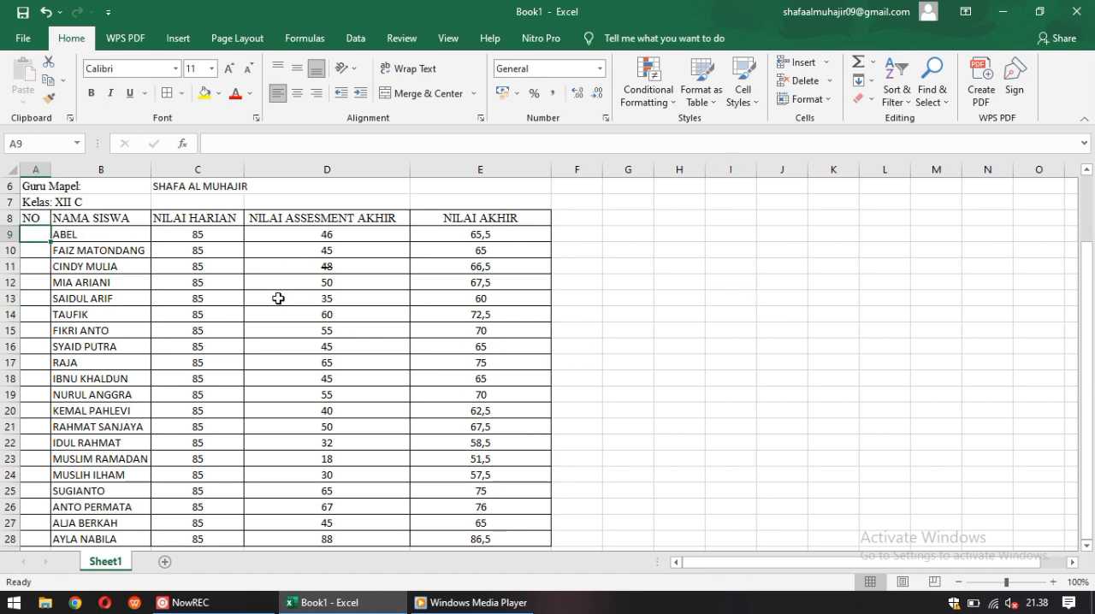
text(1)
key(Return)
text(2)
key(Return)
text(3)
key(Return)
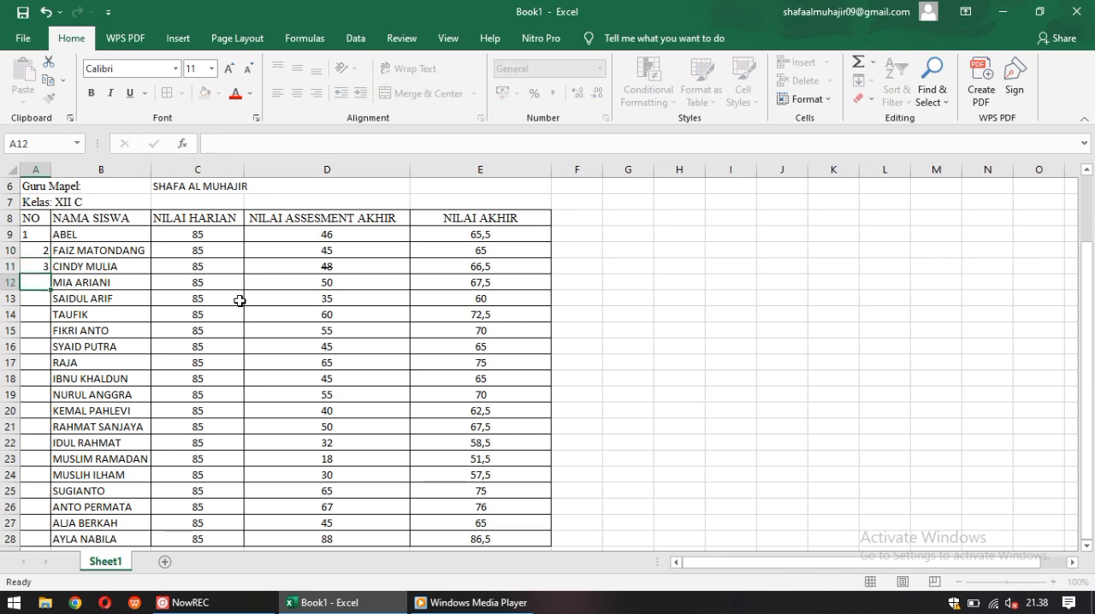
text(4)
key(Return)
text(5)
key(Return)
text(6)
key(Return)
text(7)
key(Return)
text(8)
key(Return)
text(9)
key(Return)
text(1)
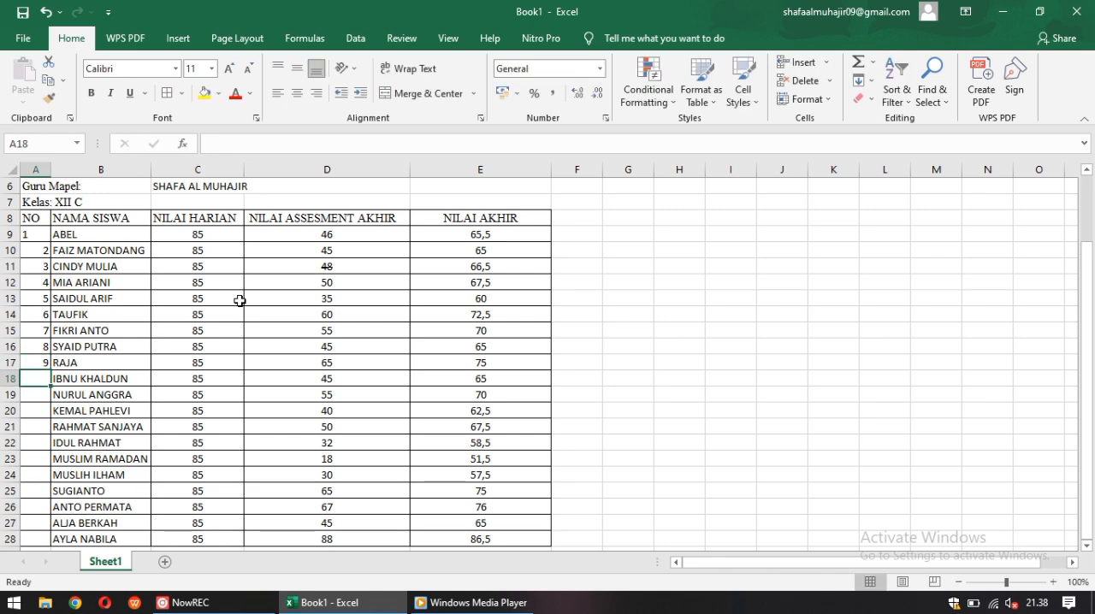
text(0)
key(Return)
text(11)
key(Return)
text(12)
key(Return)
text(13)
key(Return)
text(14)
key(Return)
text(15)
key(Return)
text(16)
key(Return)
text(17)
key(Return)
text(18)
key(Return)
text(19)
key(Return)
text(1)
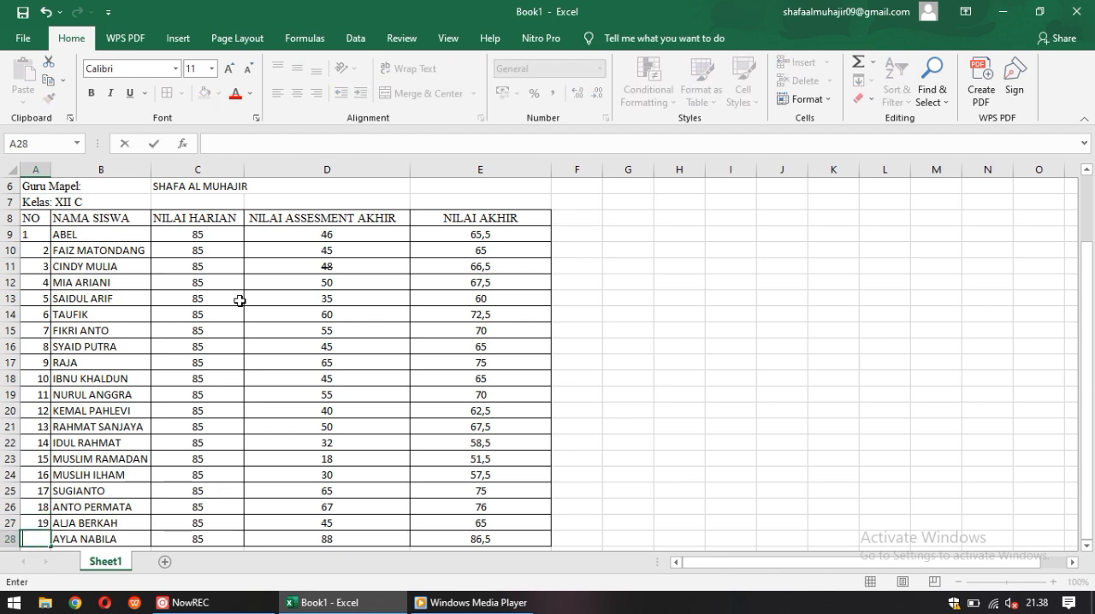
text(20)
key(Return)
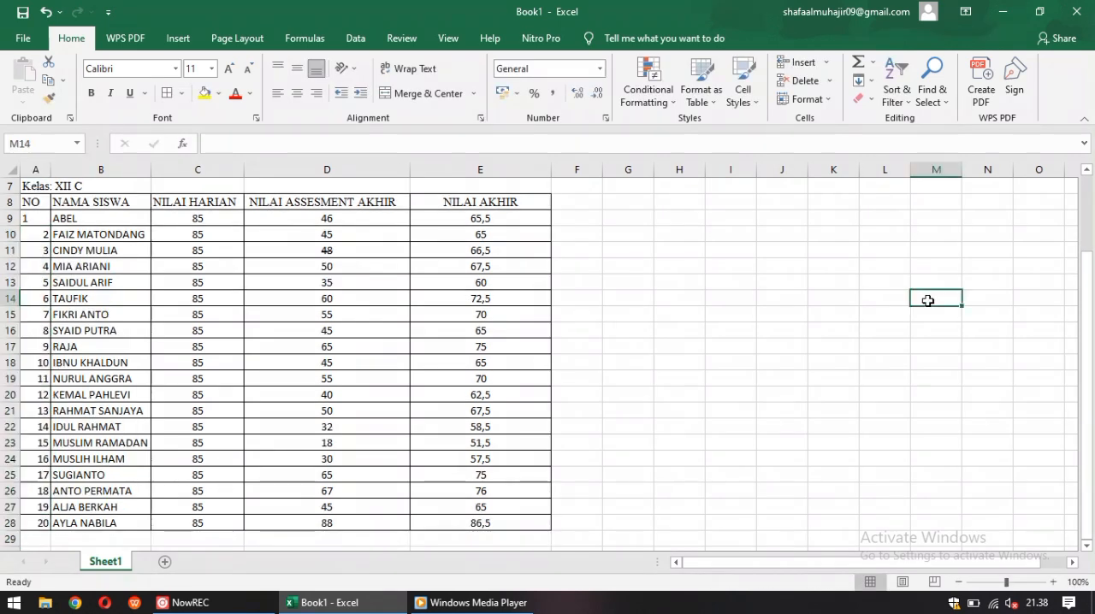
Center the student numbers in cells A9 to A28
click(41, 232)
drag(41, 232, 39, 522)
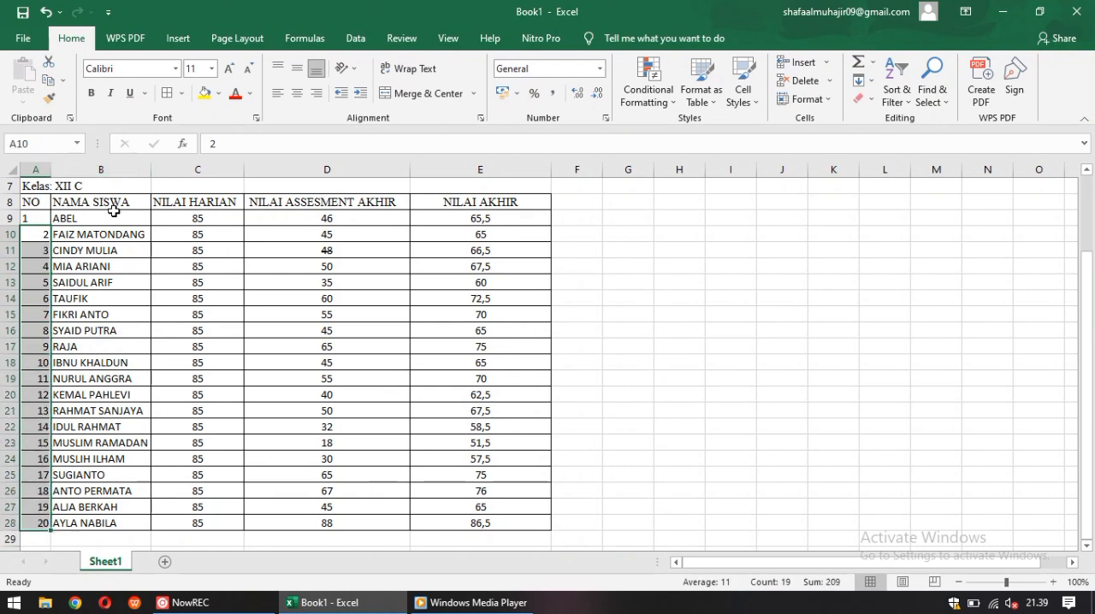
click(299, 96)
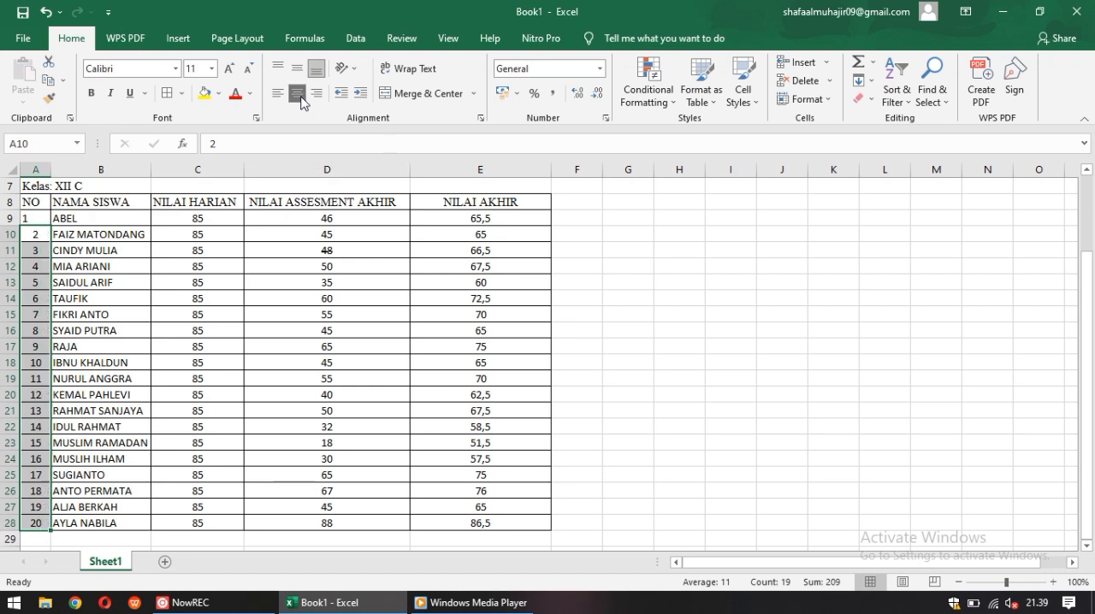
double_click(39, 218)
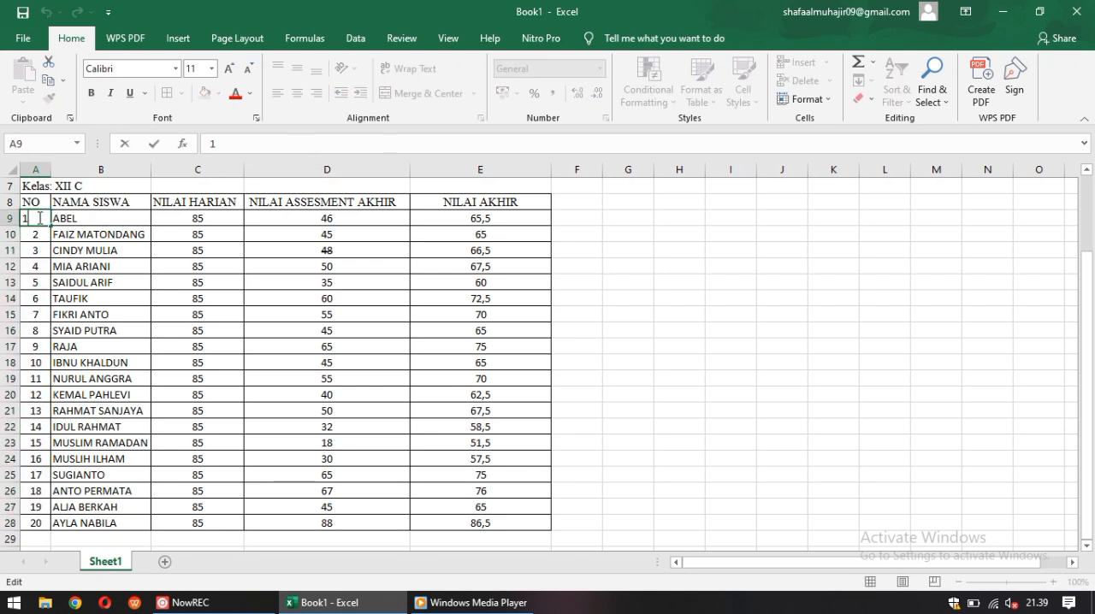
drag(682, 188, 682, 202)
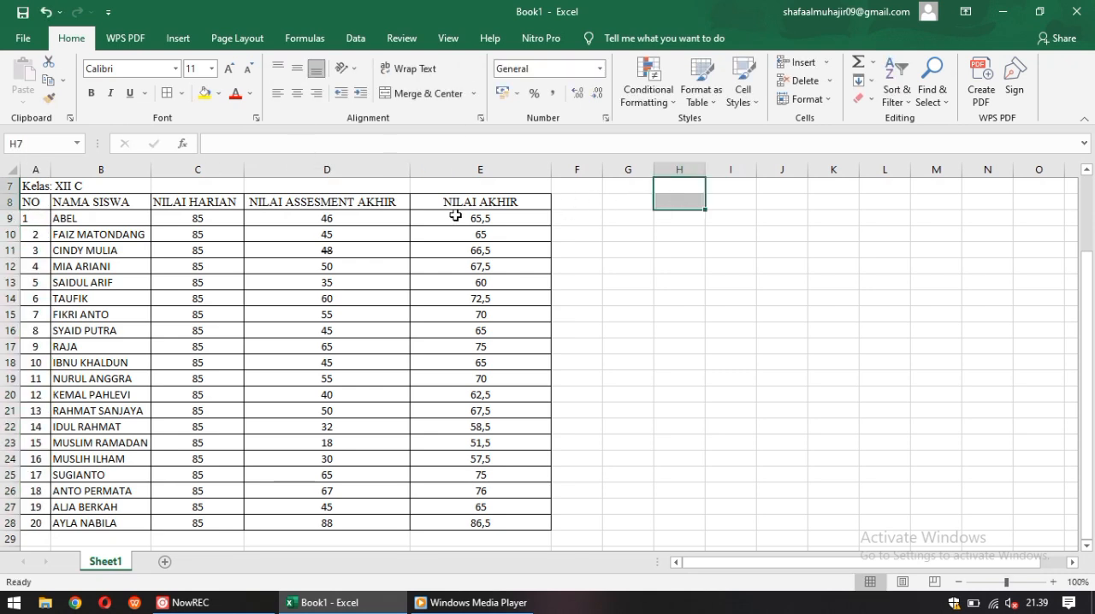
click(43, 223)
click(297, 92)
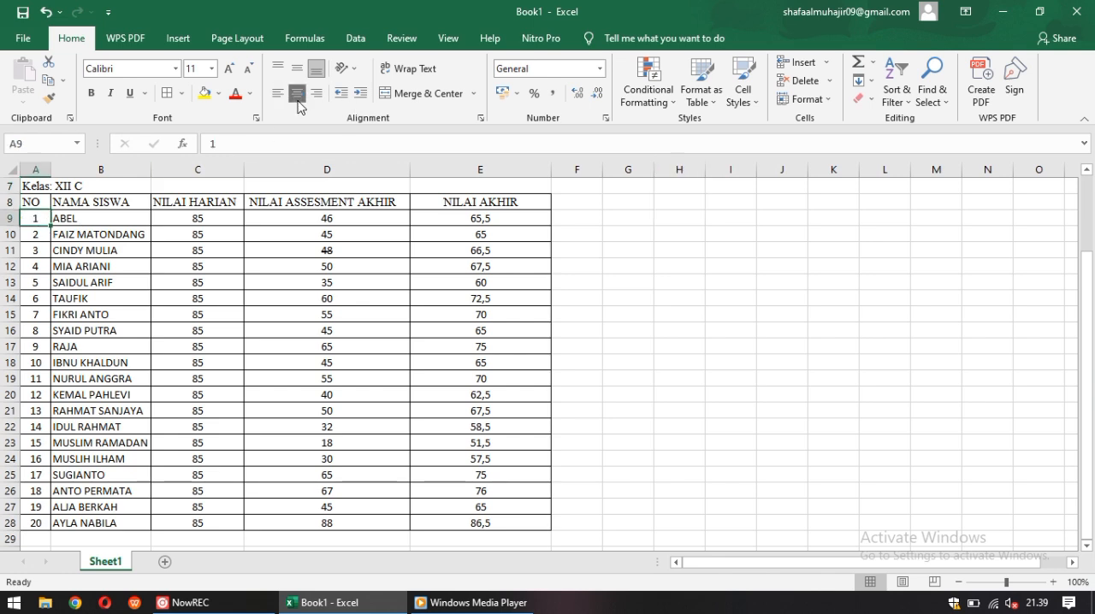
click(630, 258)
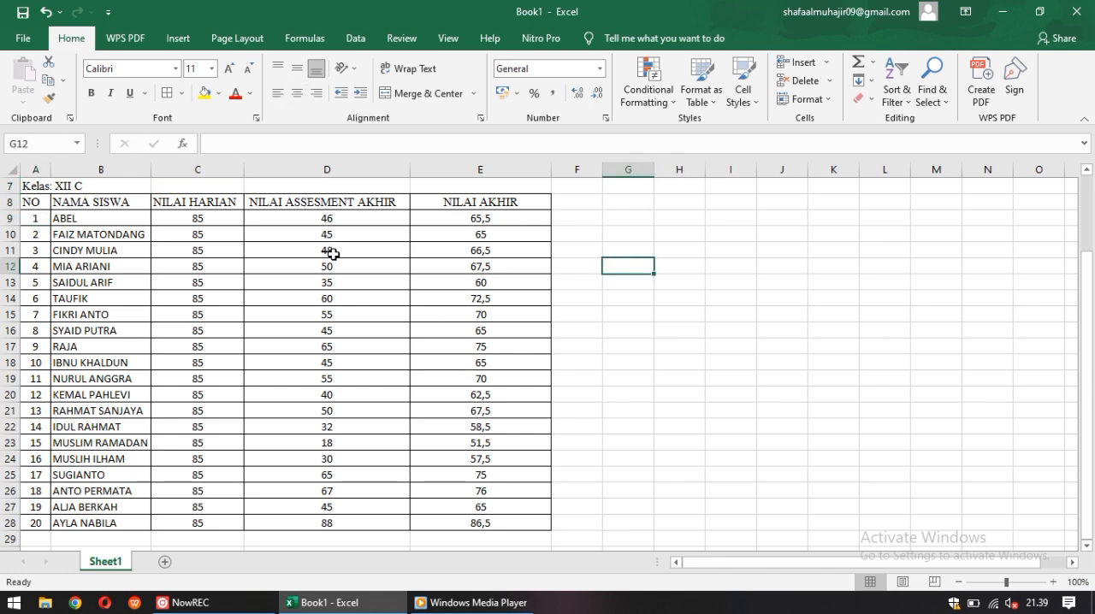
Enter the closing message "SELESAI SEMOGA BERMANFAAT MAKASIH SUDAH MENONTON" in cell I15
click(724, 312)
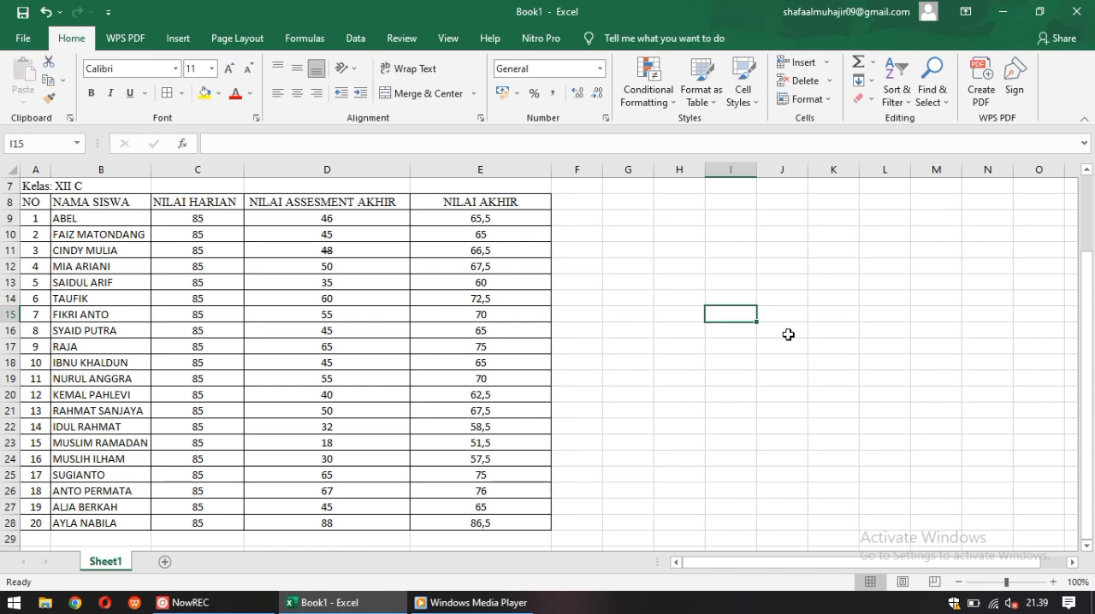
text(SELESA)
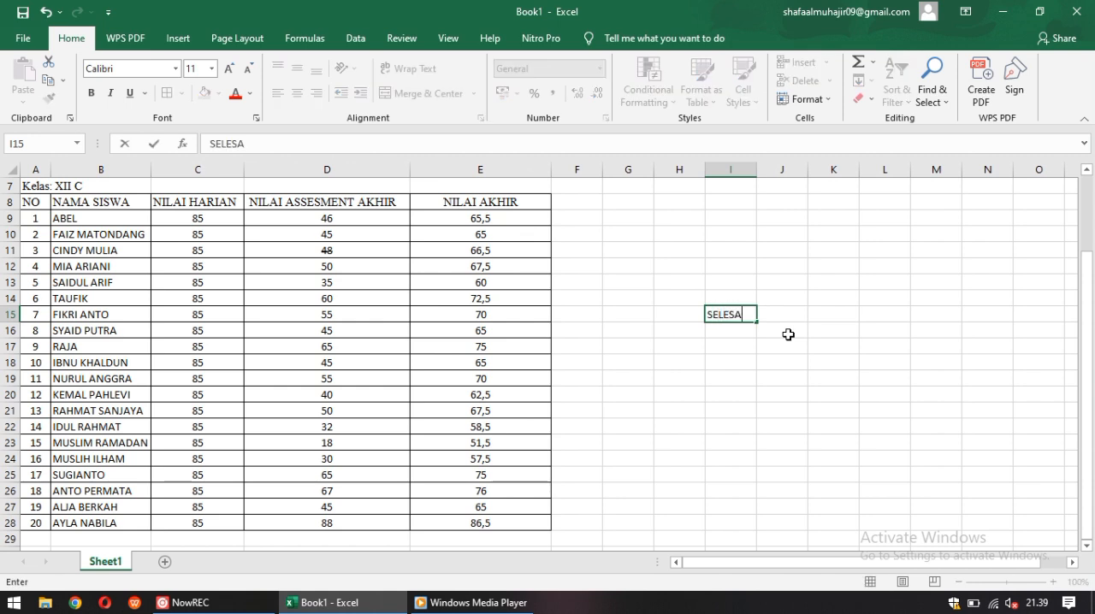
text(I SEMOGA BERMANFAAT MAKAI)
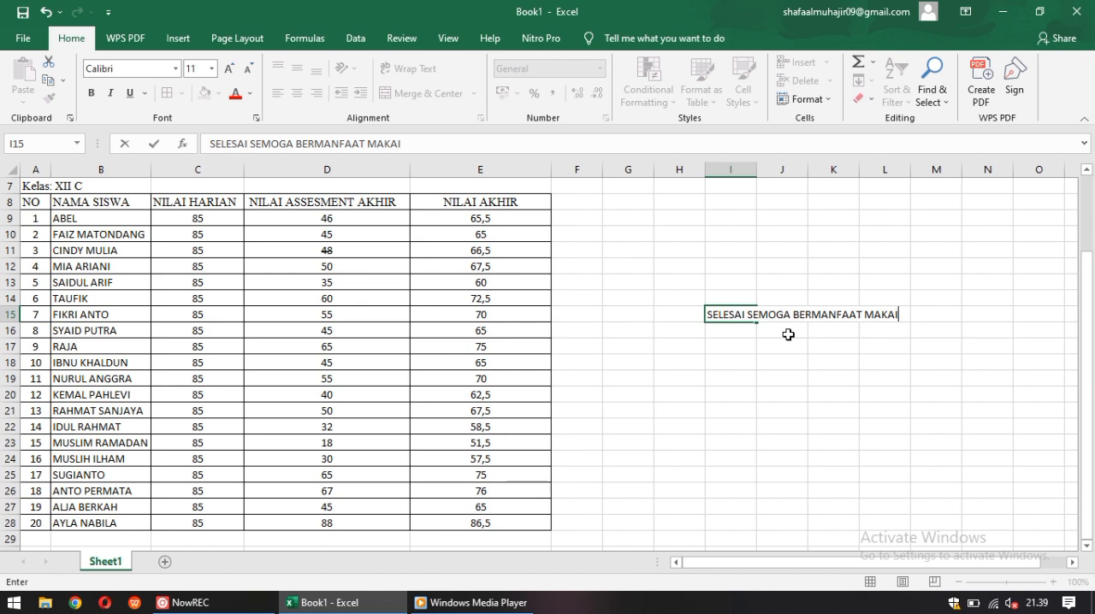
key(BackSpace)
text(SIH SUDA)
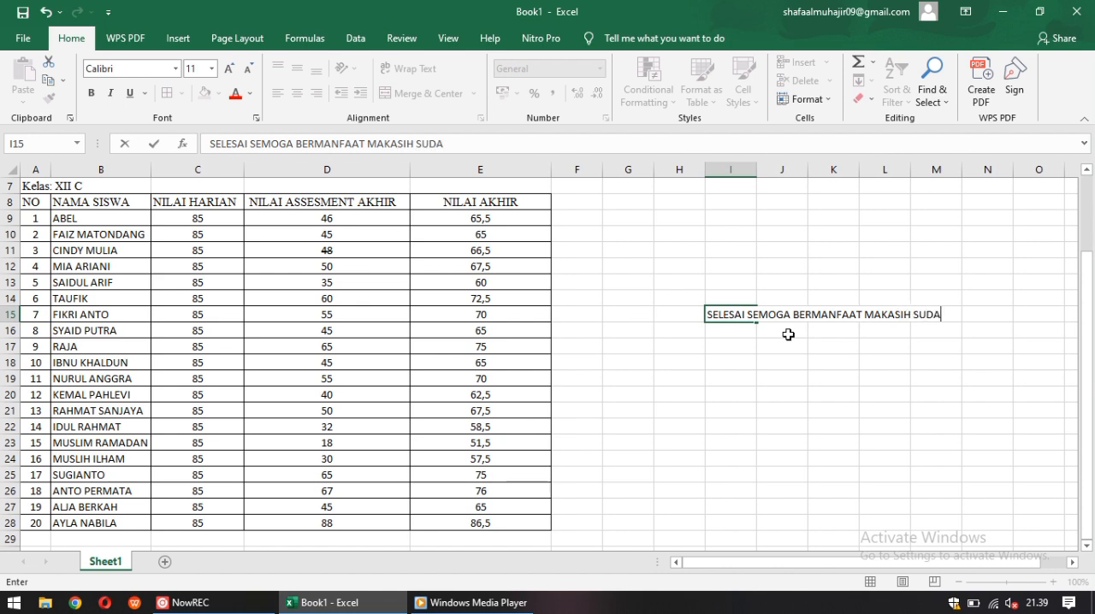
text(H MENONTON)
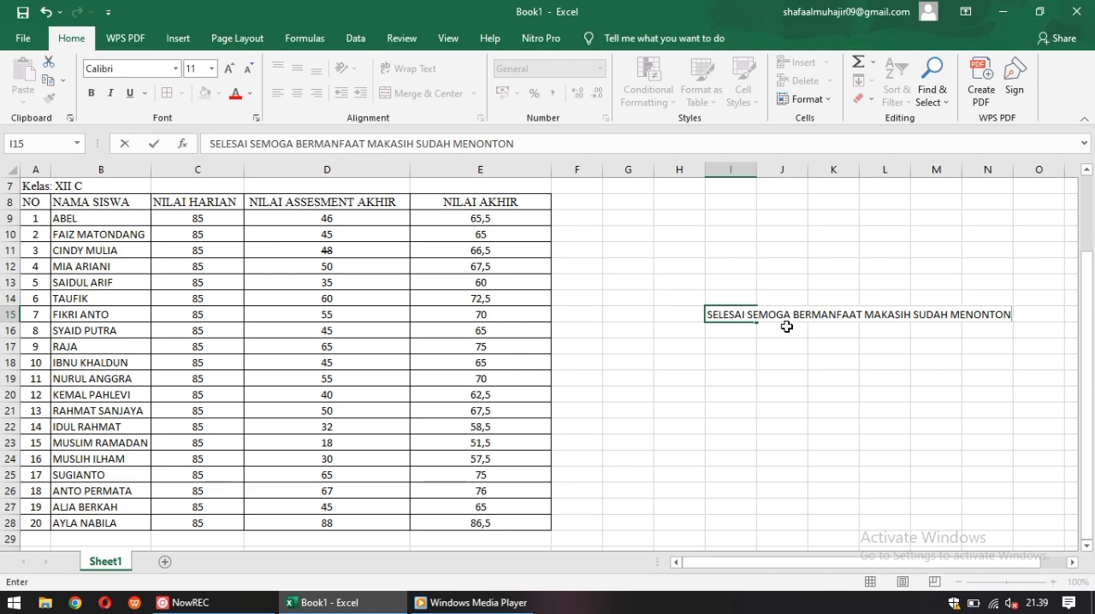
click(787, 327)
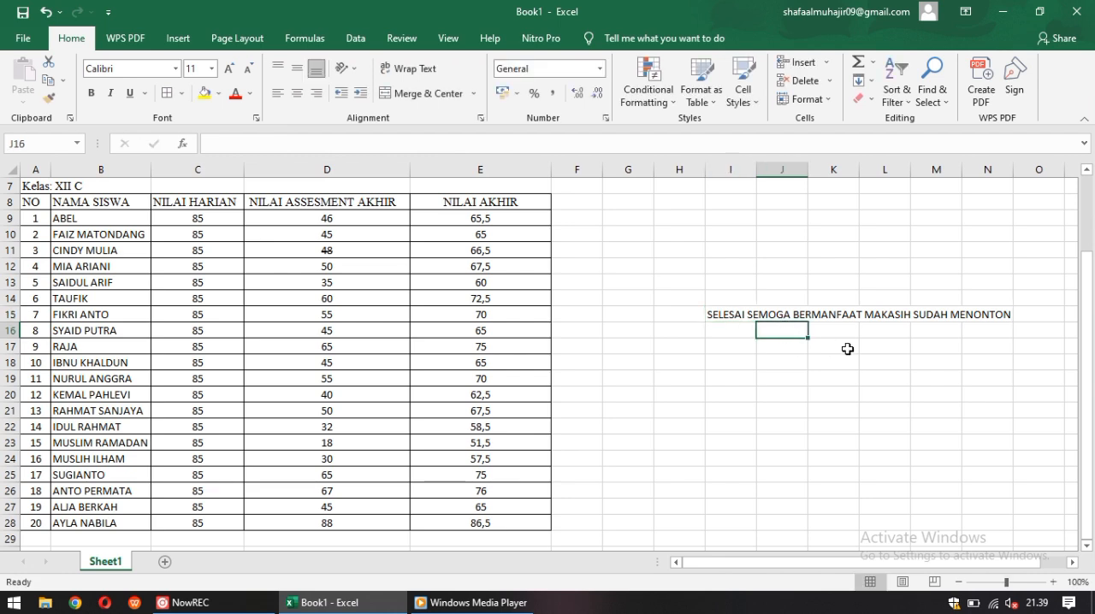
Enter the smiley ":)" in cell J16 below the closing message
text(:0)
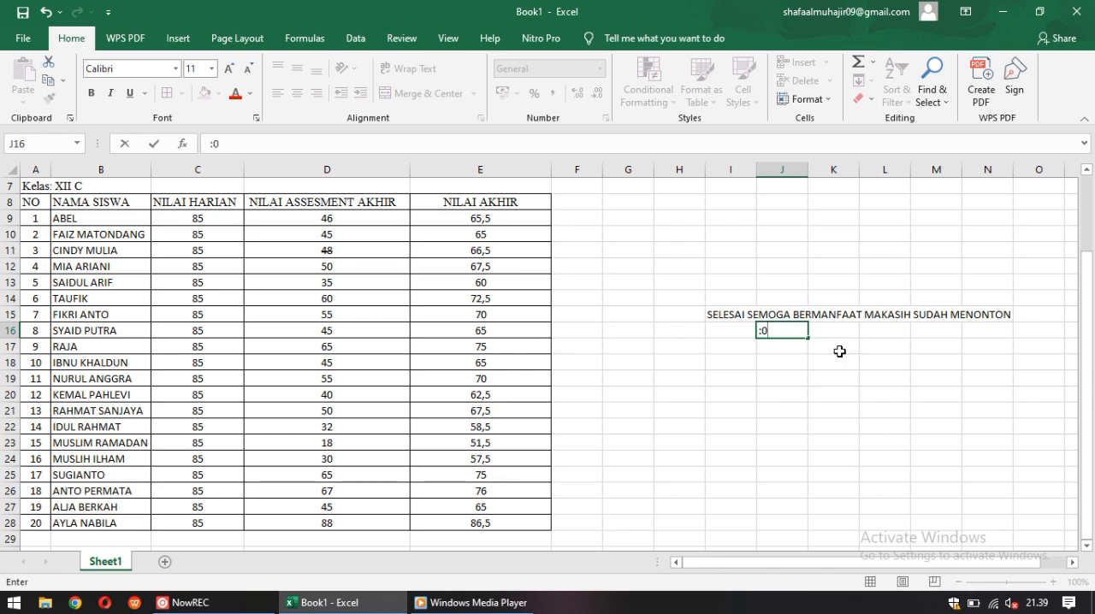
text())
click(839, 351)
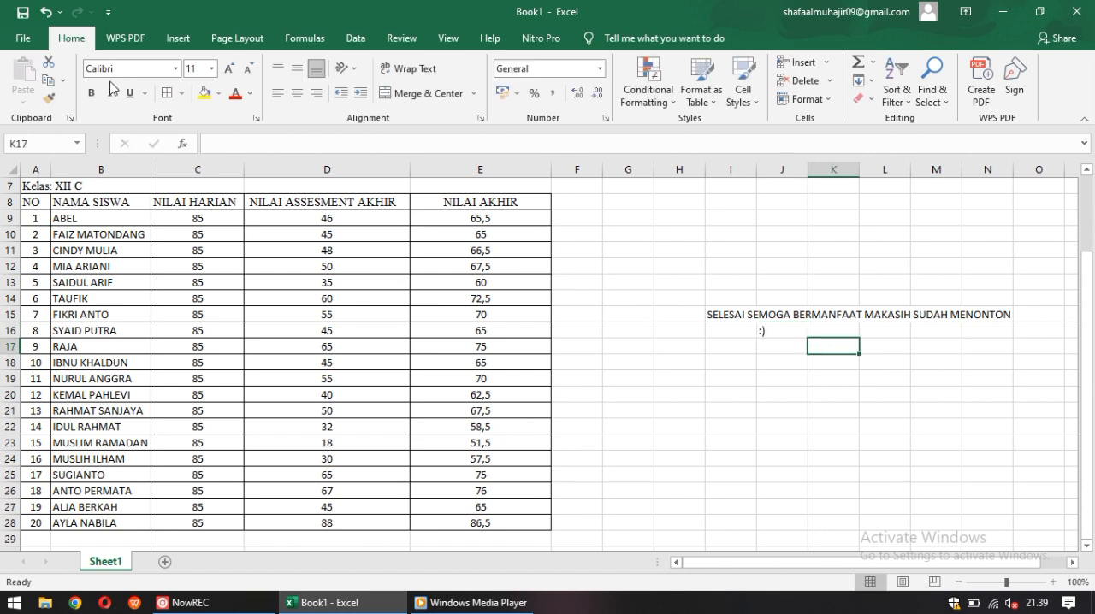
click(204, 603)
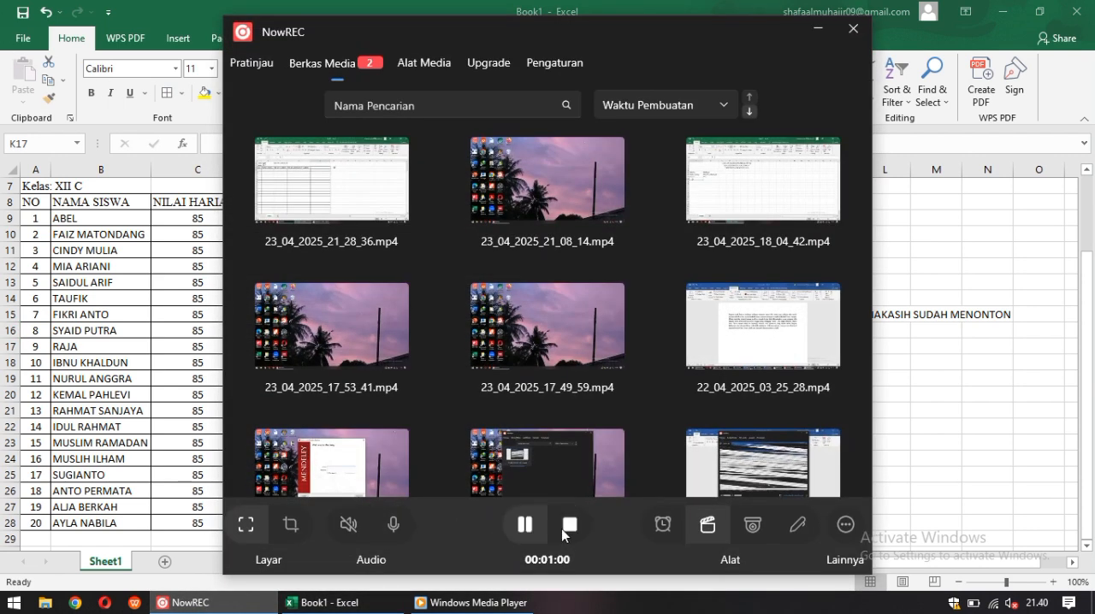